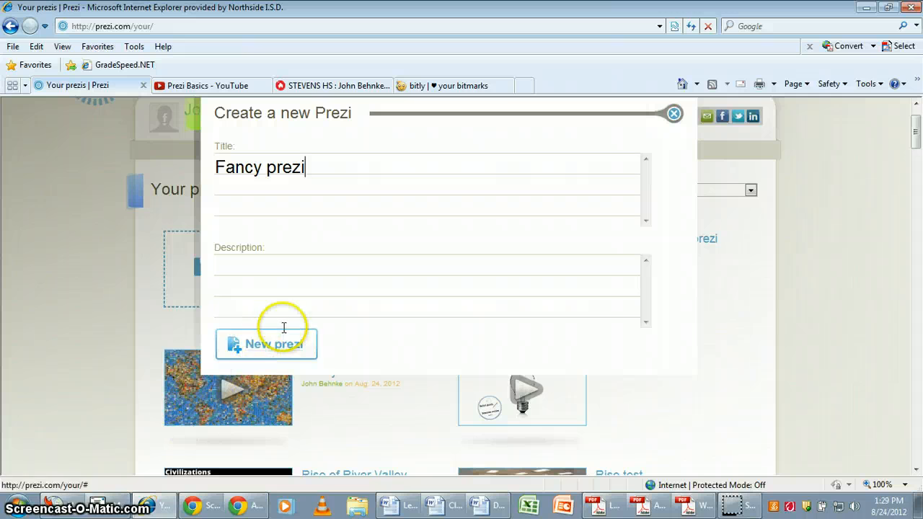
Create the new prezi titled "Fancy prezi" and start editing it from the Blank template.
click(275, 346)
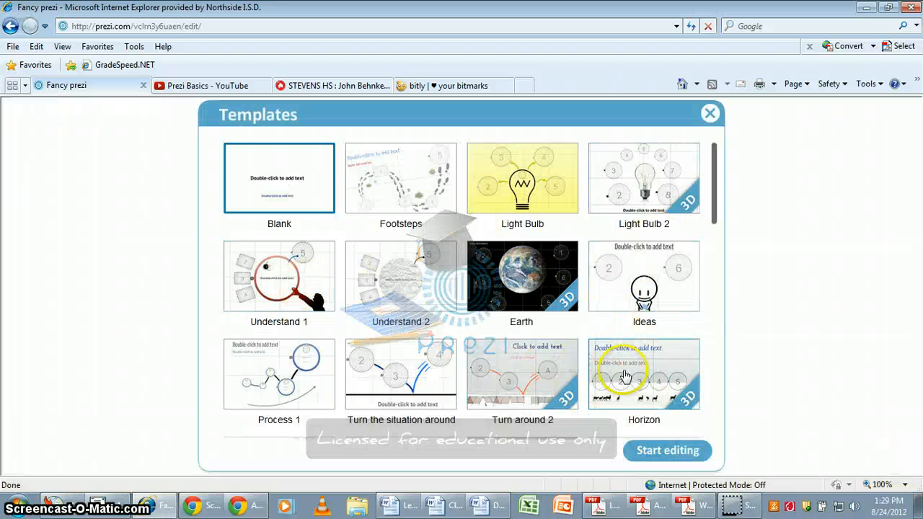
click(671, 450)
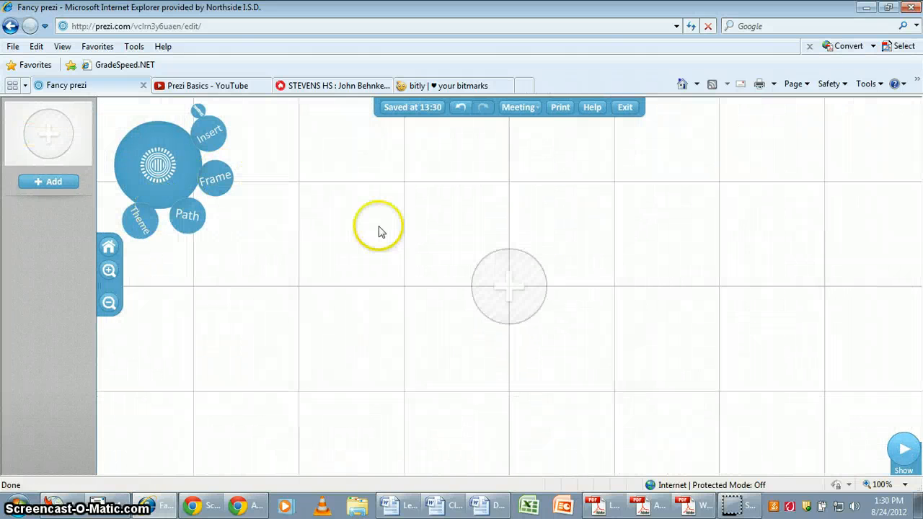
Apply the Industrial theme to the prezi.
scroll(502, 299, down, 3)
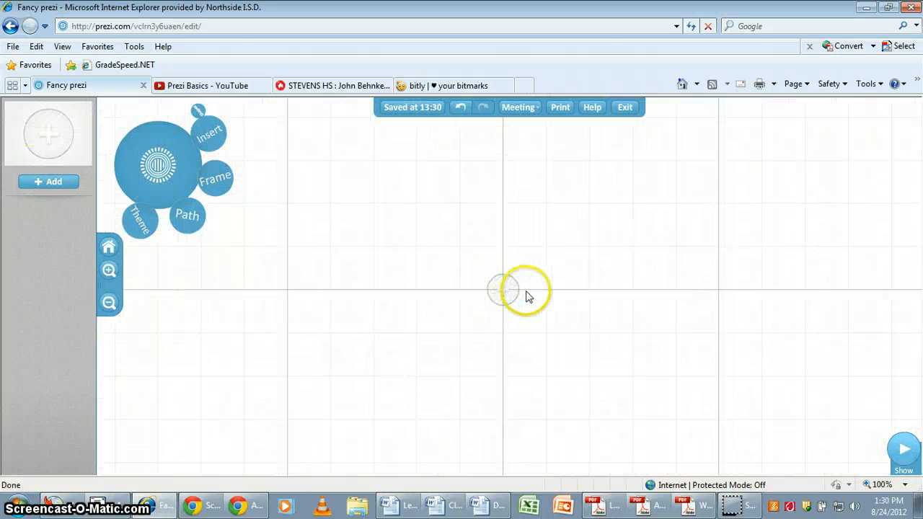
scroll(521, 299, down, 2)
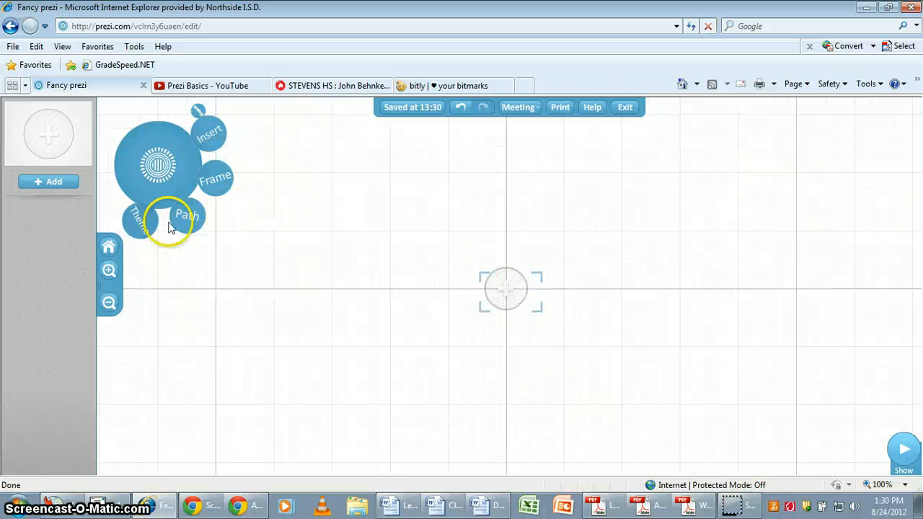
click(134, 217)
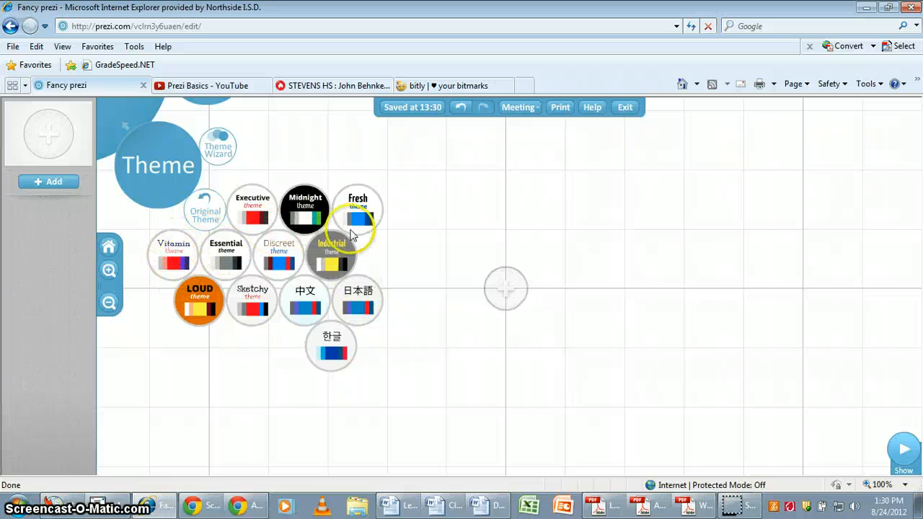
click(334, 258)
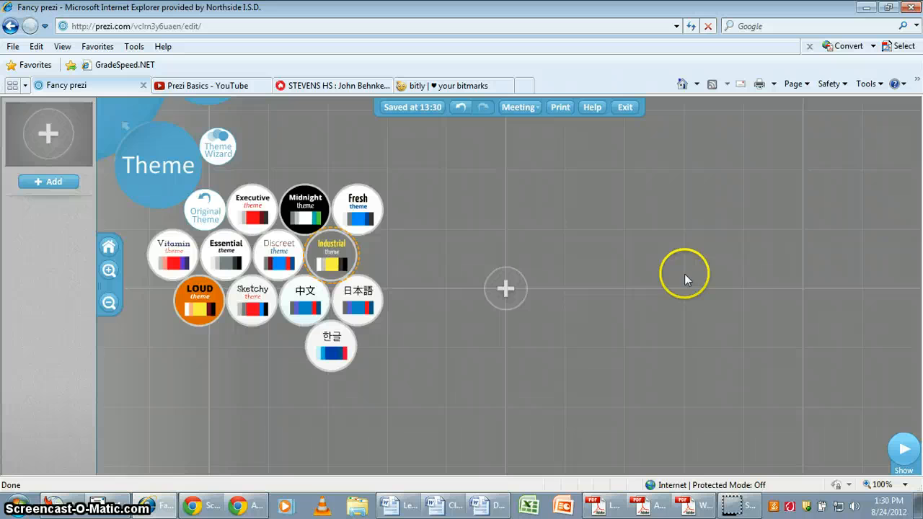
Add the text "Font options" above the placeholder frame, style it with the yellow Title format, and leave the theme choices.
double_click(422, 232)
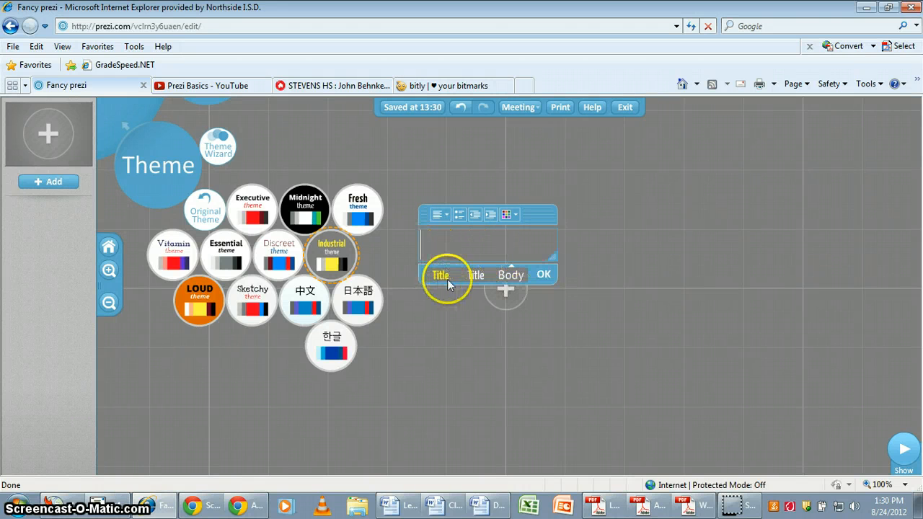
text(Font options)
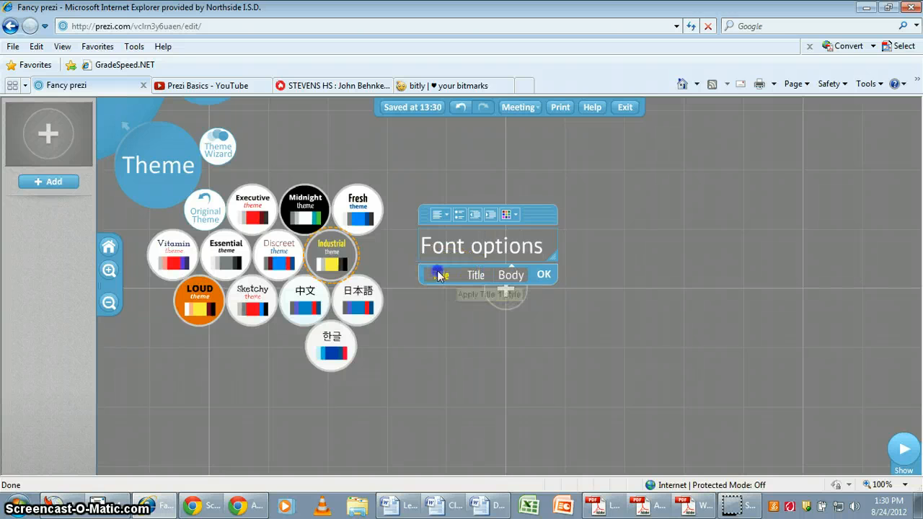
click(455, 274)
click(542, 275)
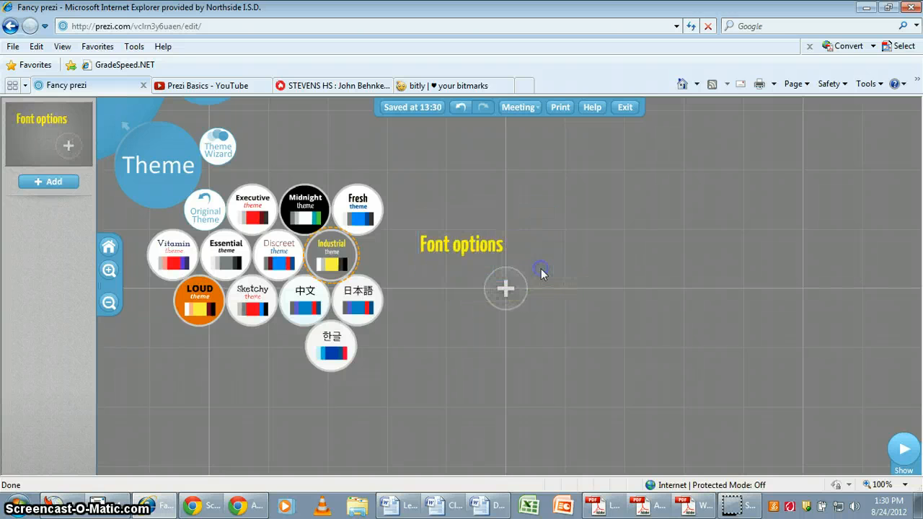
click(129, 126)
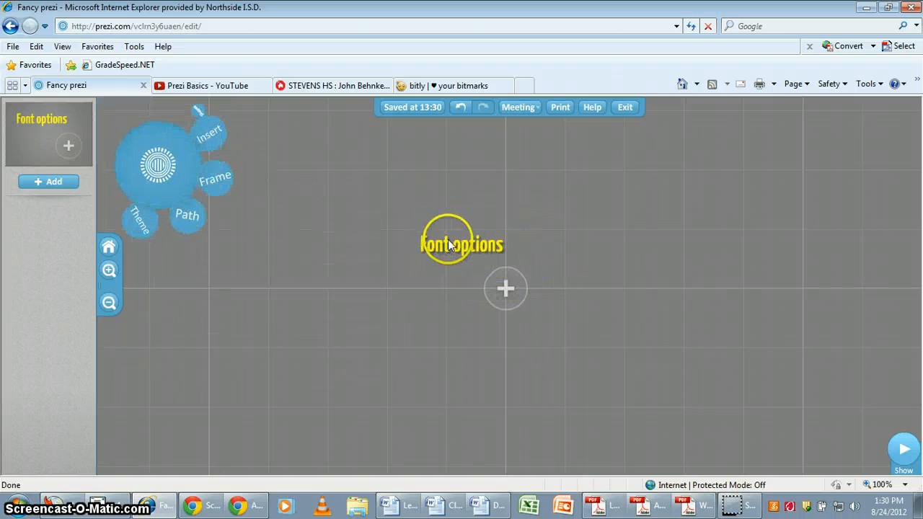
Reposition the "Font options" title on the canvas above and to the left of the circular placeholder.
drag(449, 244, 373, 248)
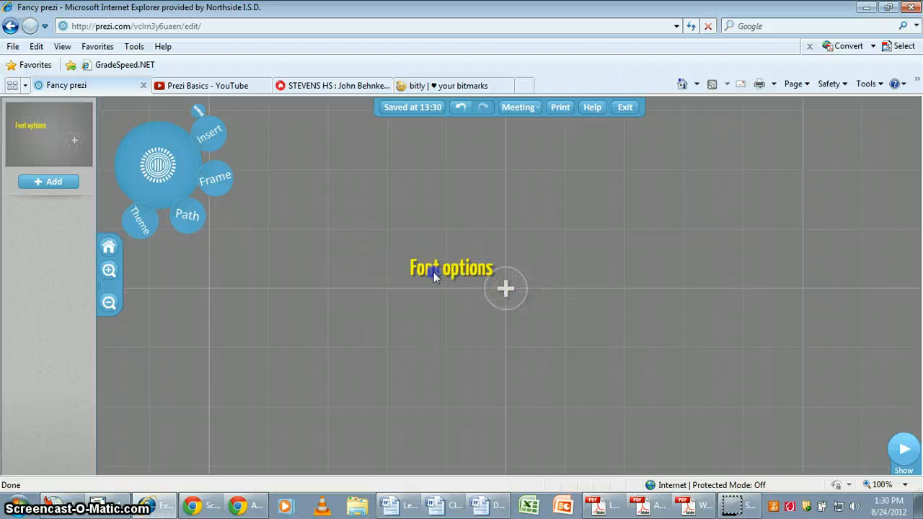
scroll(504, 288, up, 3)
drag(435, 249, 450, 253)
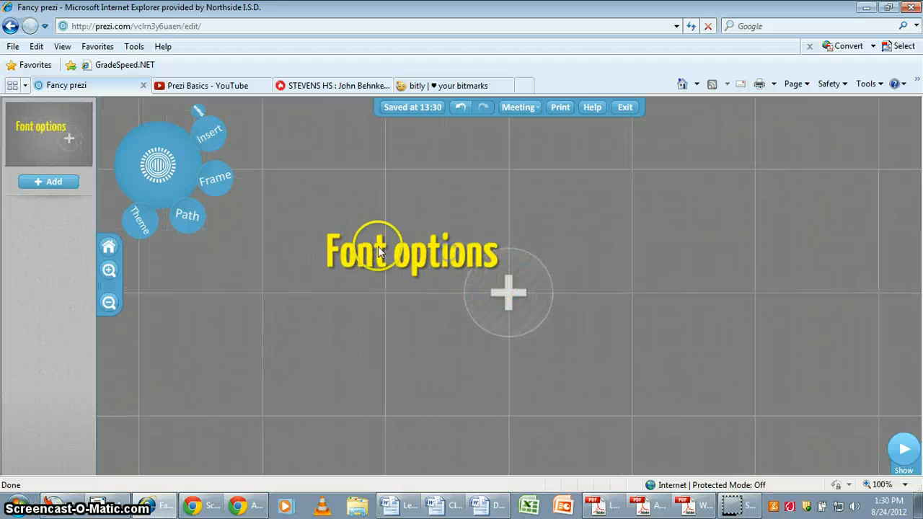
drag(379, 251, 322, 233)
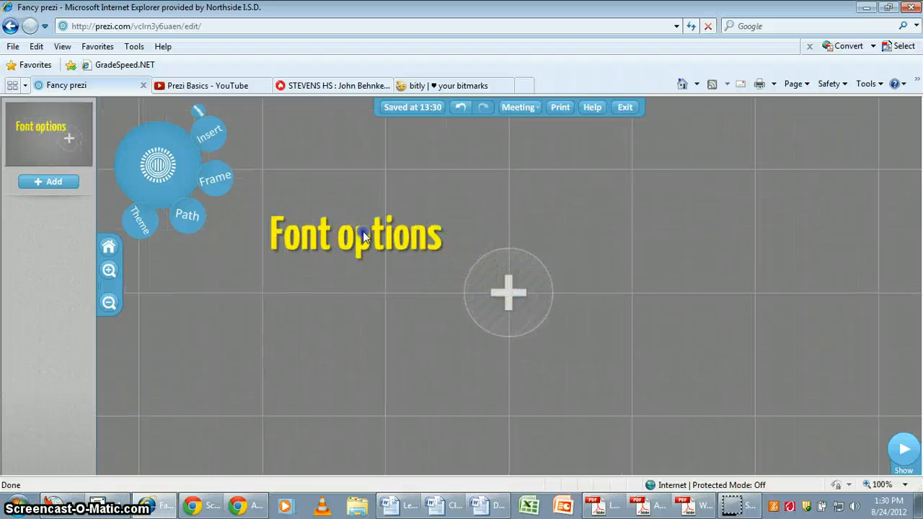
Turn the placeholder into a circular text frame and enlarge it with the "Font options" title inside.
click(514, 292)
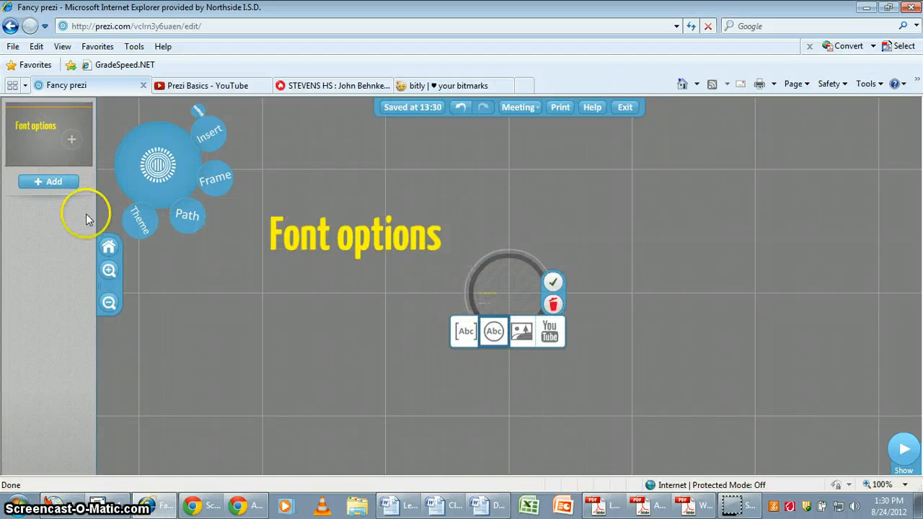
click(514, 294)
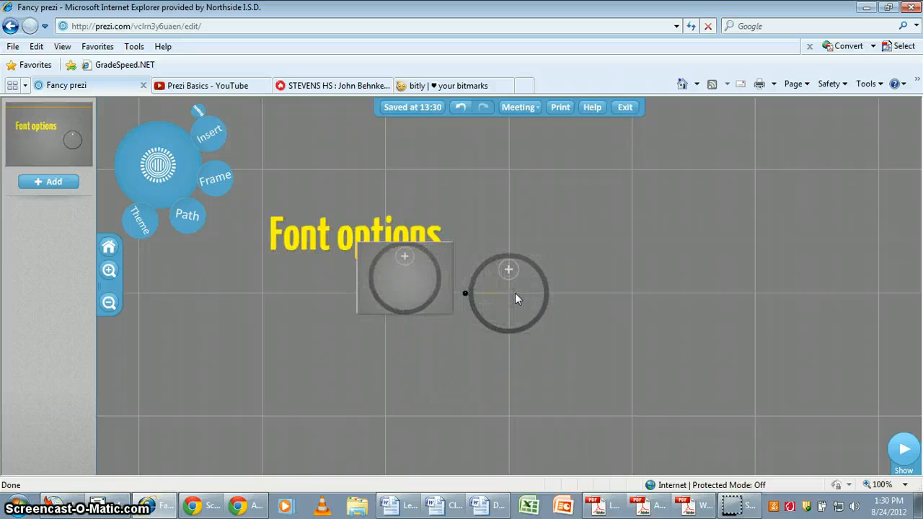
click(399, 242)
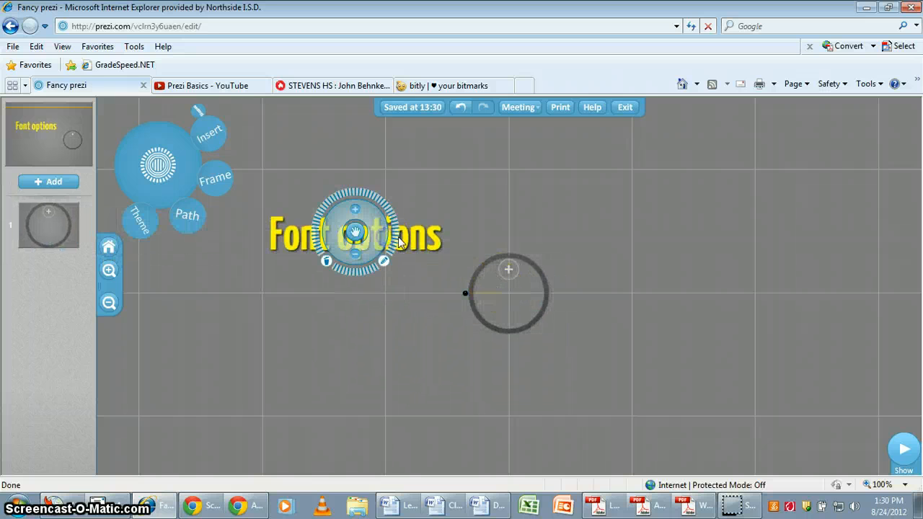
drag(380, 239, 583, 287)
click(546, 289)
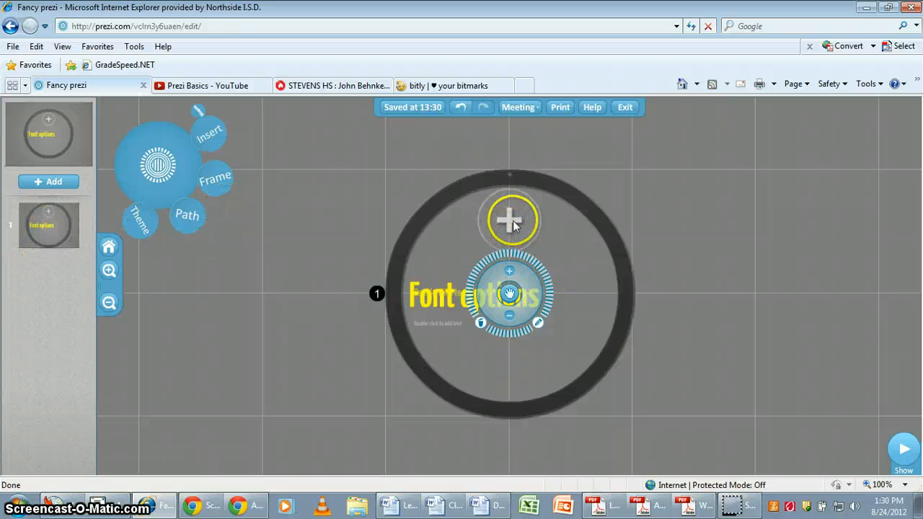
Add frames 2 and 3 beside the circle and set frame 3 to the YouTube video layout.
click(53, 184)
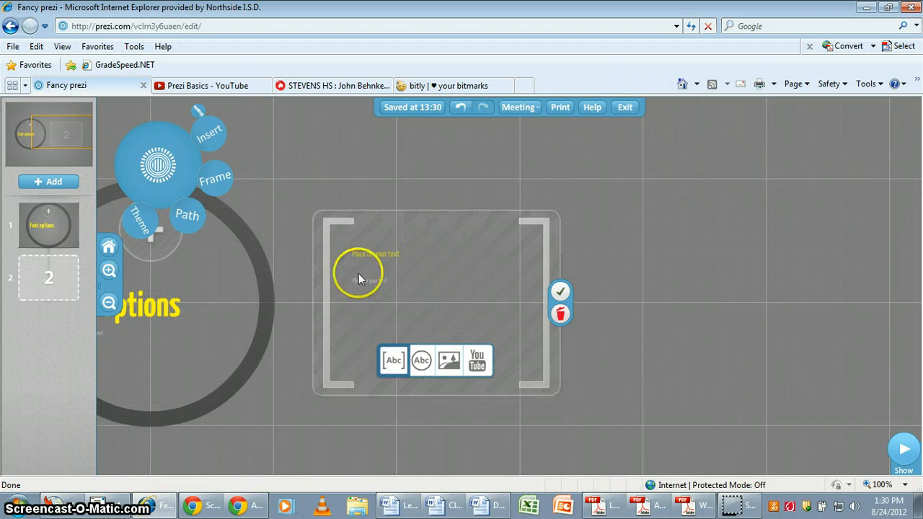
click(50, 184)
click(761, 290)
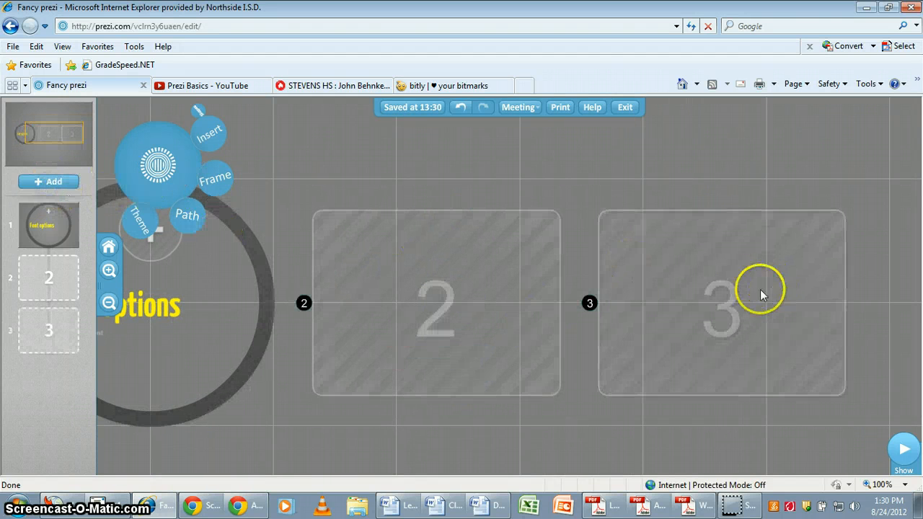
click(707, 360)
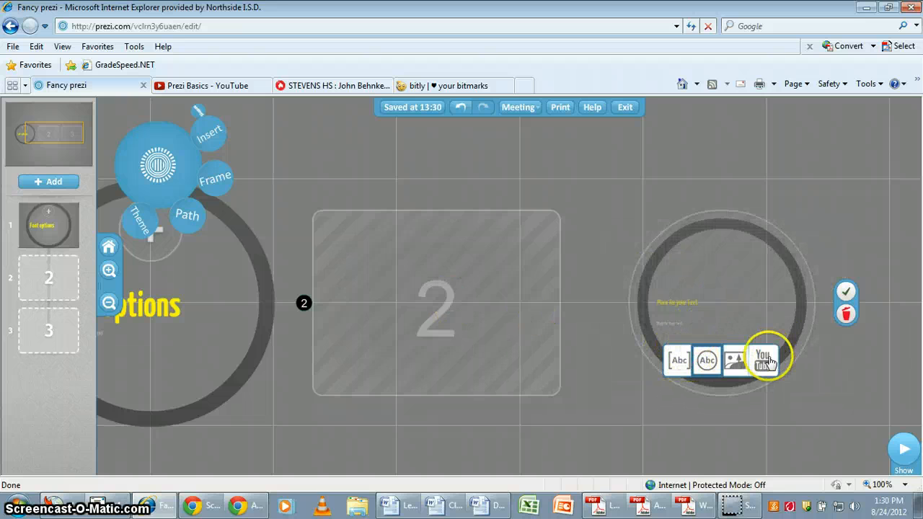
drag(582, 176, 484, 163)
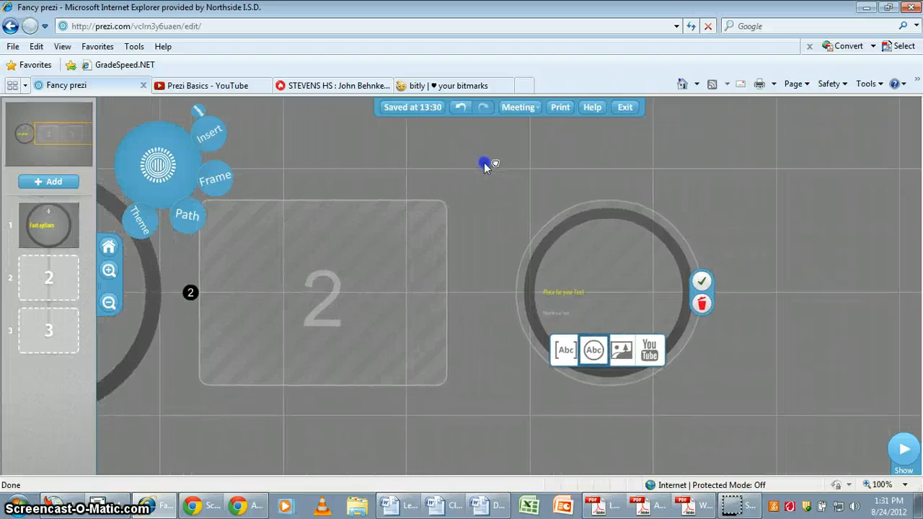
click(635, 352)
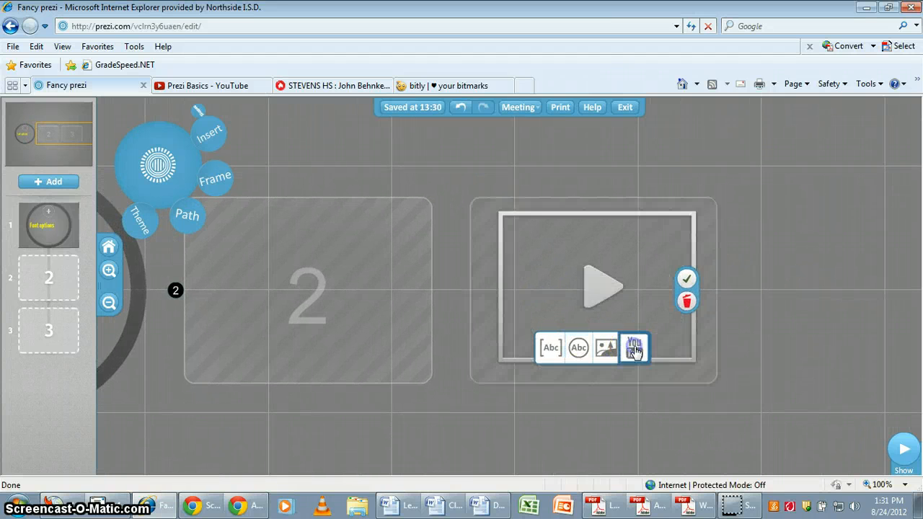
Open the YouTube video insertion dialog for the video placeholder in frame 3.
click(603, 288)
drag(596, 290, 621, 288)
click(621, 289)
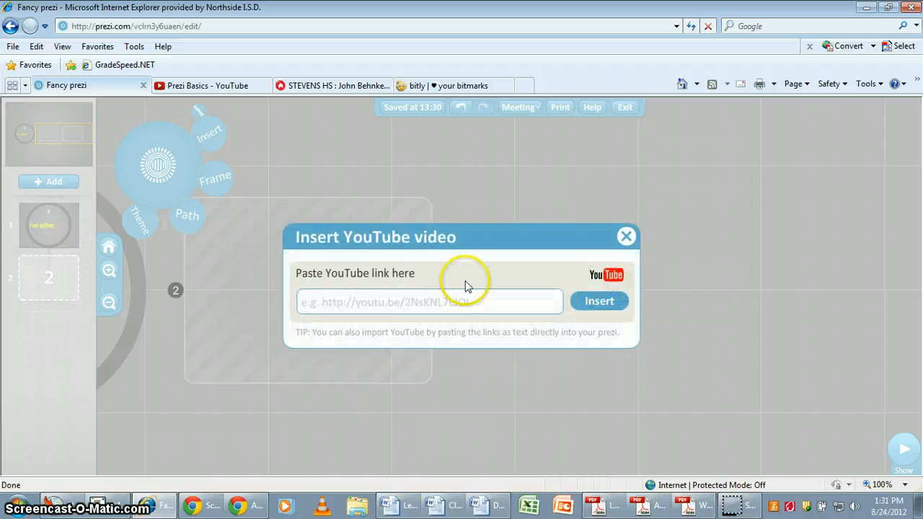
Copy the complete web address of the "Prezi Basics" video from its YouTube page.
click(210, 85)
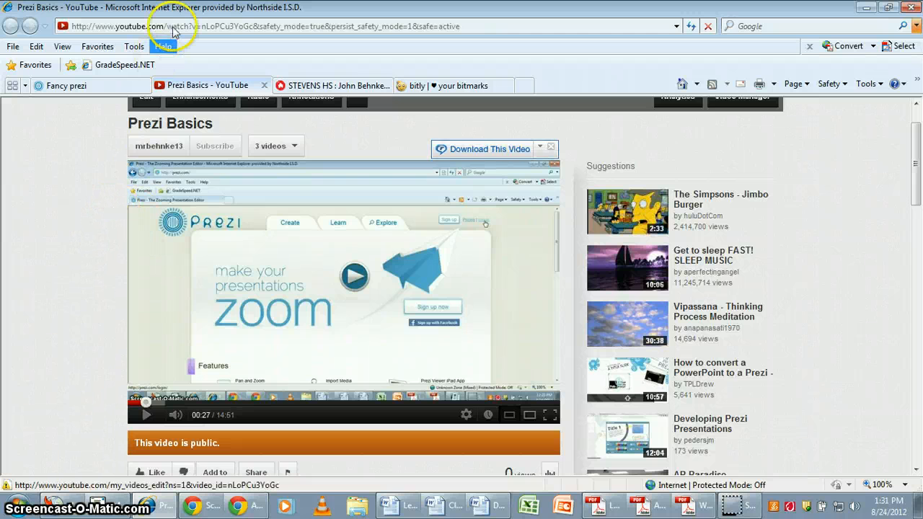
click(75, 28)
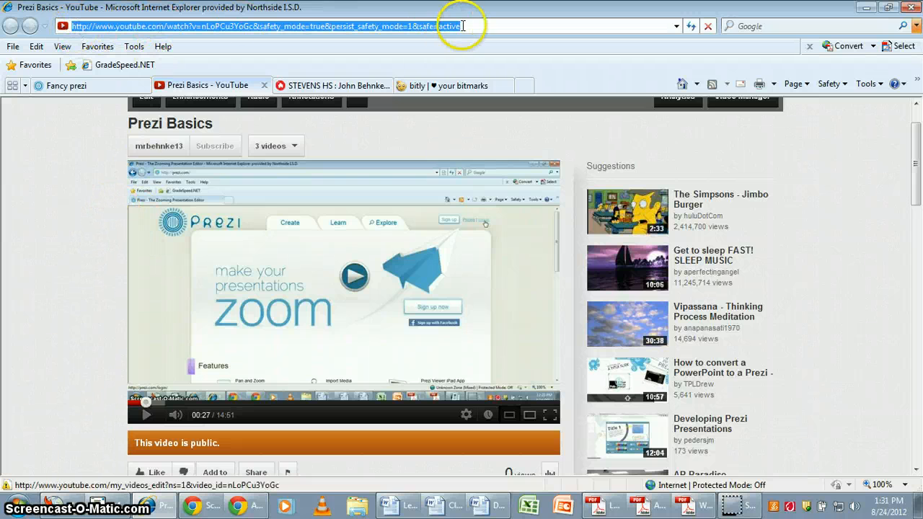
right_click(112, 29)
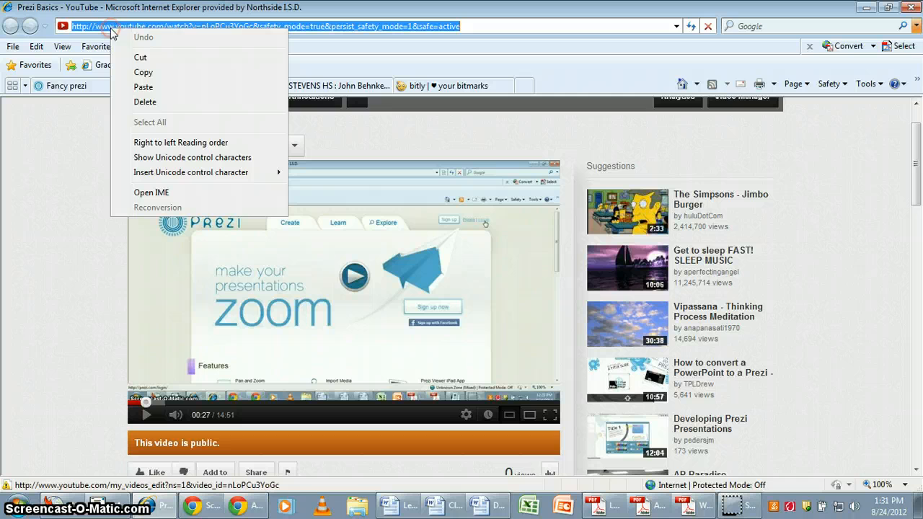
click(144, 73)
Return to the Fancy prezi page and try to insert the video using the copied full YouTube address.
click(77, 87)
right_click(340, 303)
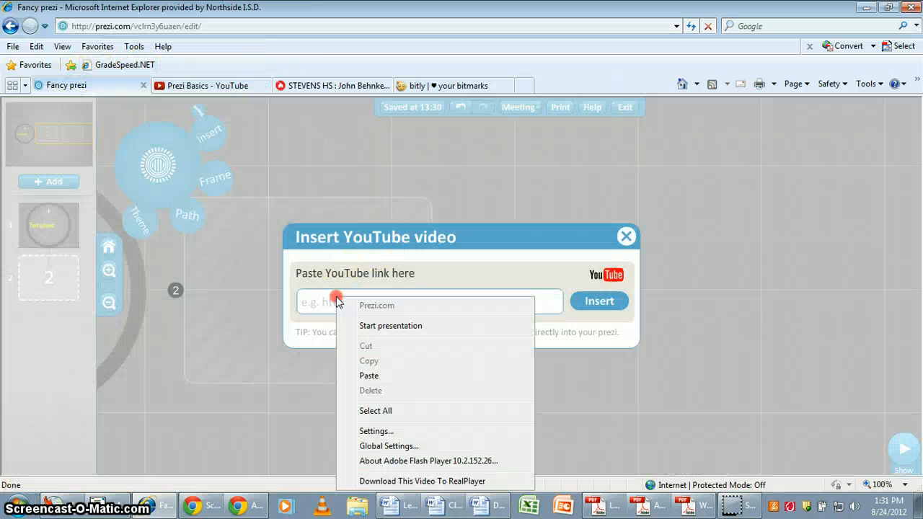
click(399, 375)
click(598, 302)
click(338, 307)
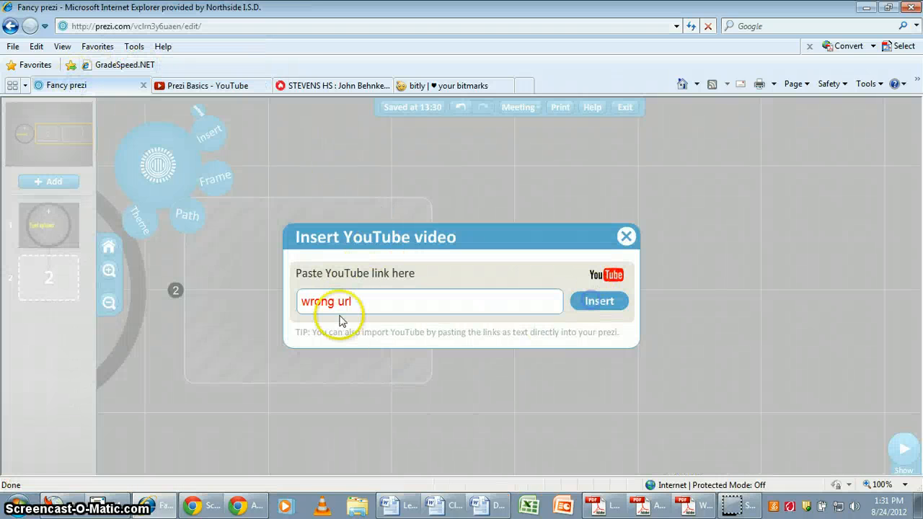
click(203, 87)
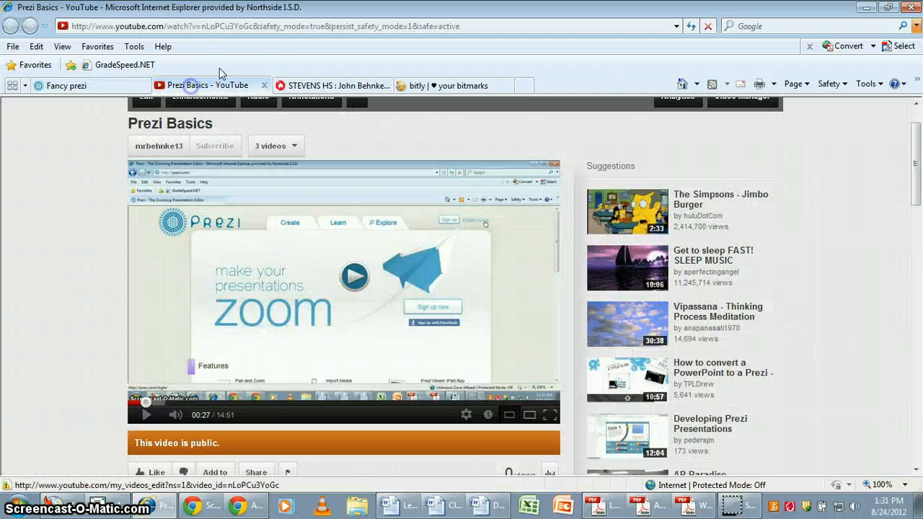
click(256, 29)
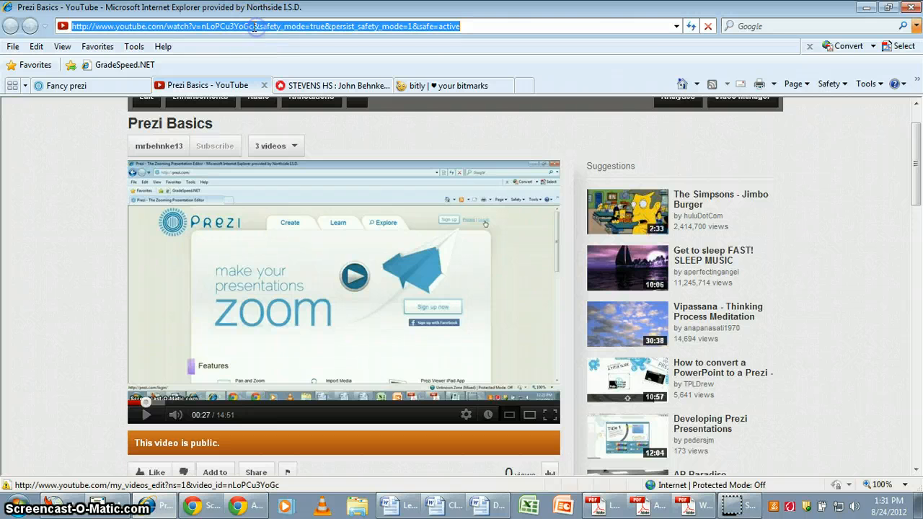
click(254, 27)
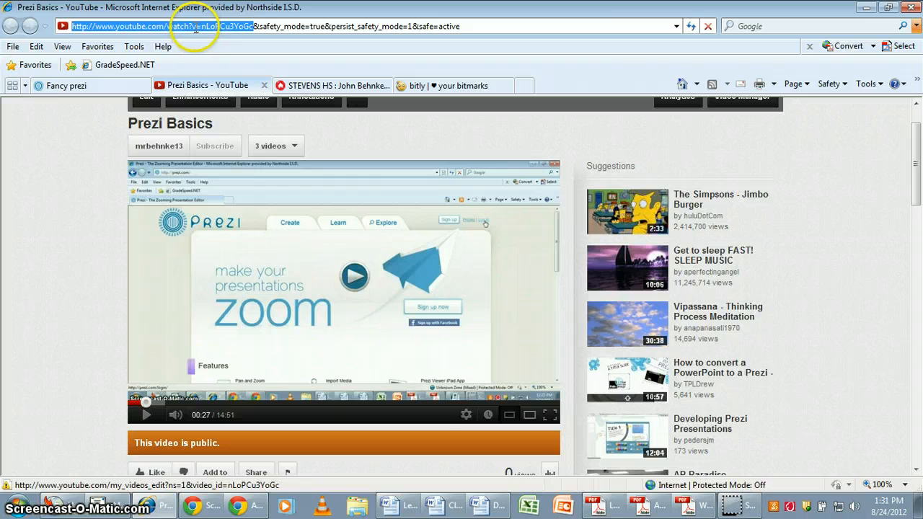
click(254, 26)
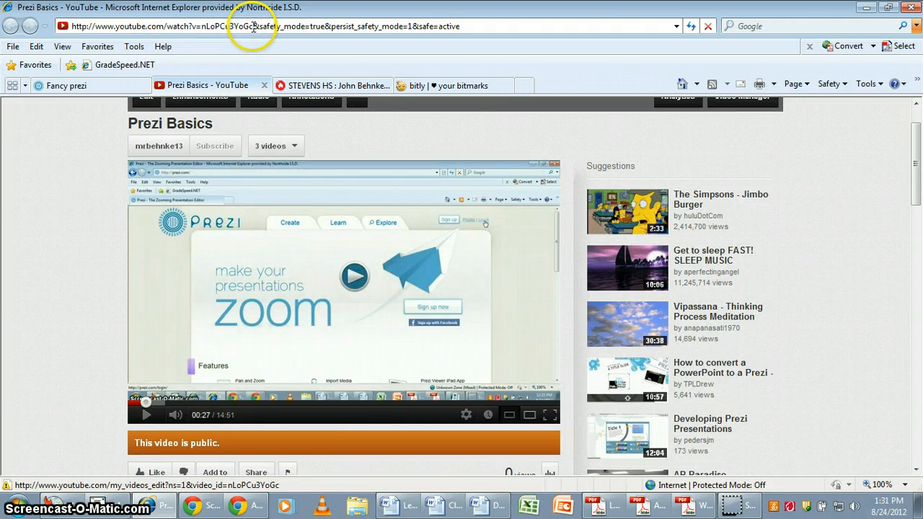
drag(246, 26, 83, 26)
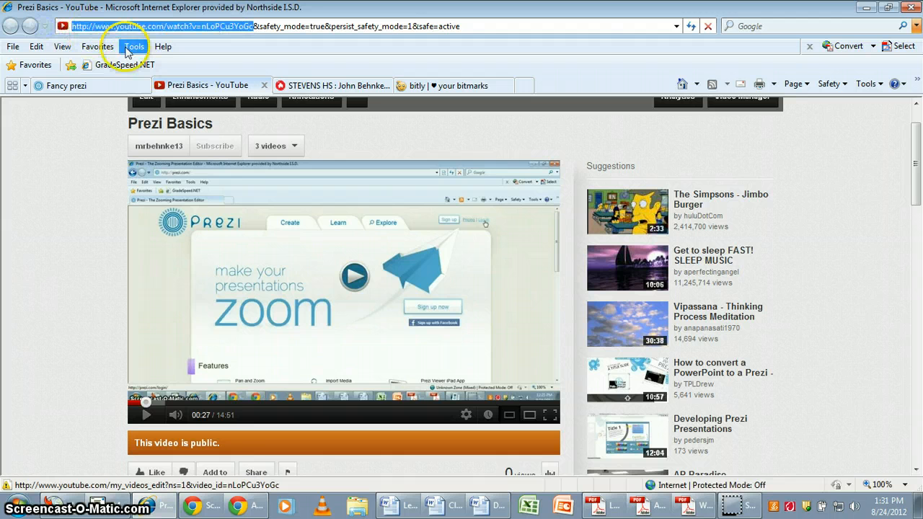
right_click(128, 28)
click(158, 73)
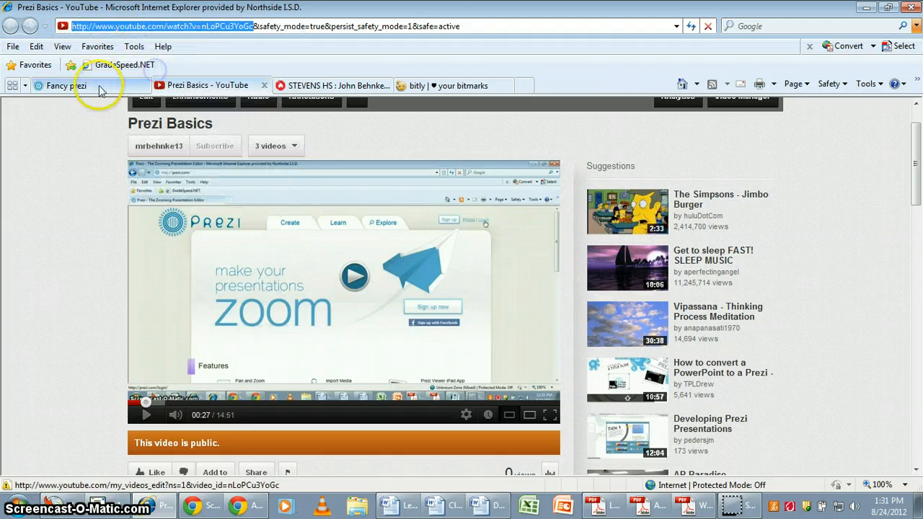
Return to the Fancy prezi page and insert the YouTube video into frame 3 using the shortened address.
click(90, 88)
right_click(349, 308)
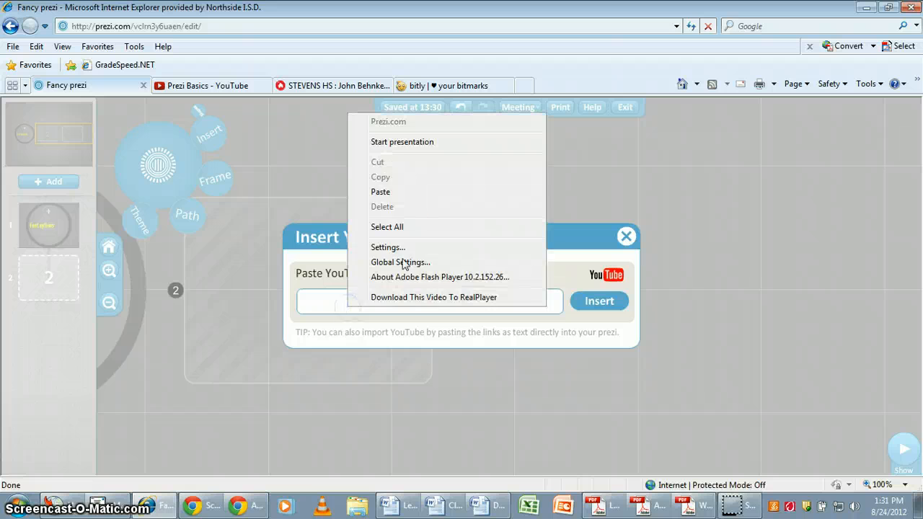
click(400, 187)
click(608, 303)
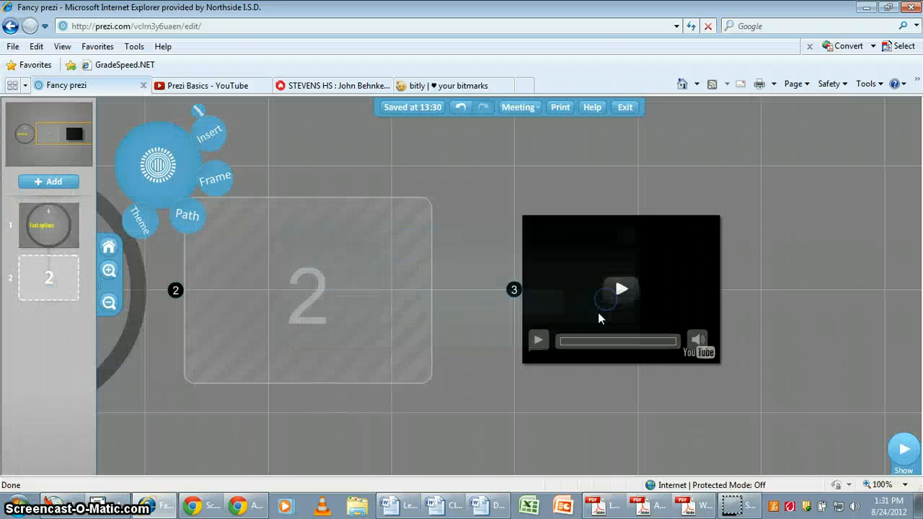
Enlarge the embedded YouTube video in frame 3 and test its playback.
drag(783, 305, 540, 289)
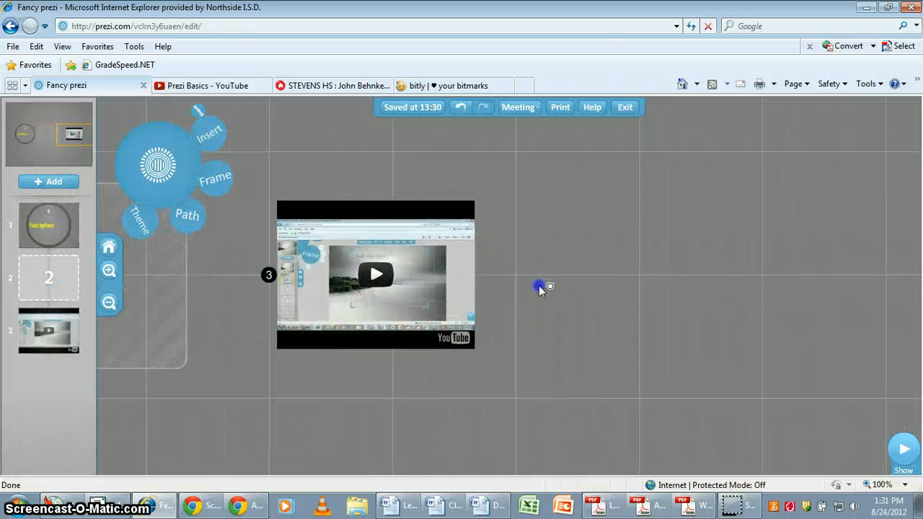
click(410, 264)
mouse_move(428, 267)
mouse_down()
mouse_move(438, 270)
mouse_move(424, 268)
mouse_up()
click(424, 271)
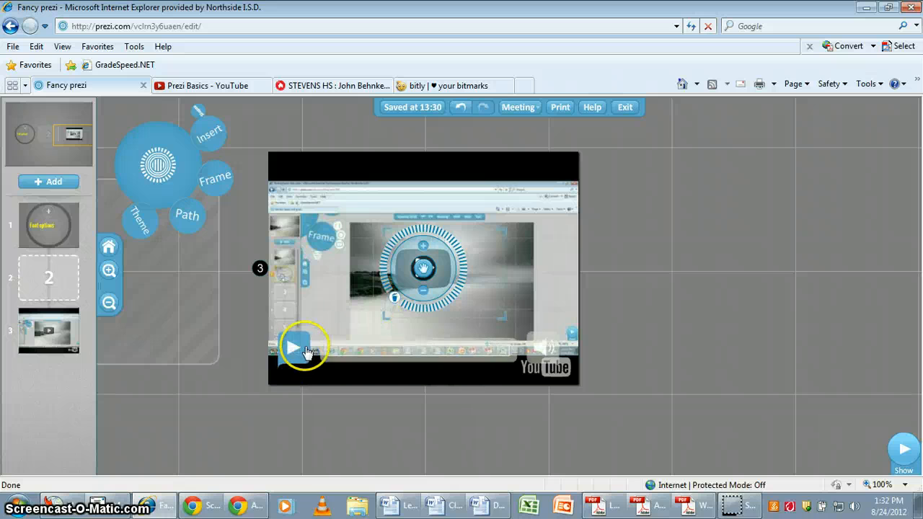
click(294, 352)
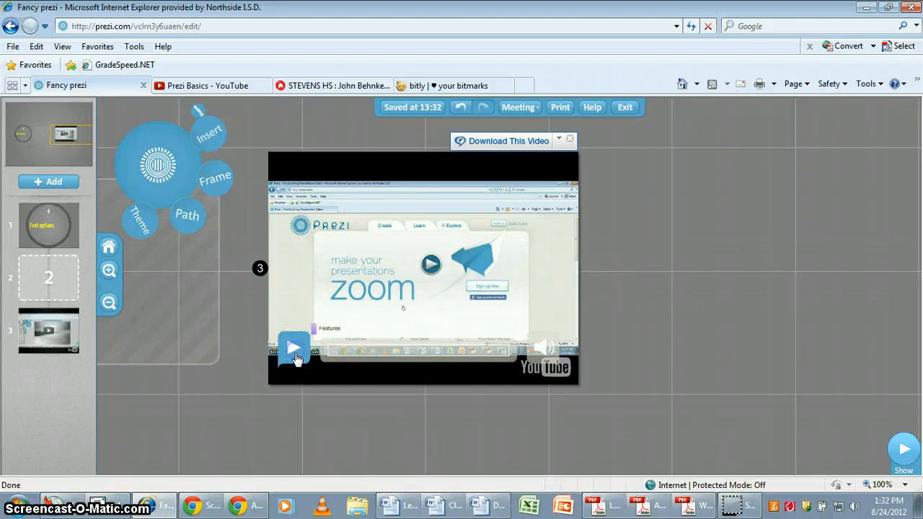
Try rotating the embedded YouTube video slightly.
drag(656, 295, 755, 282)
click(543, 268)
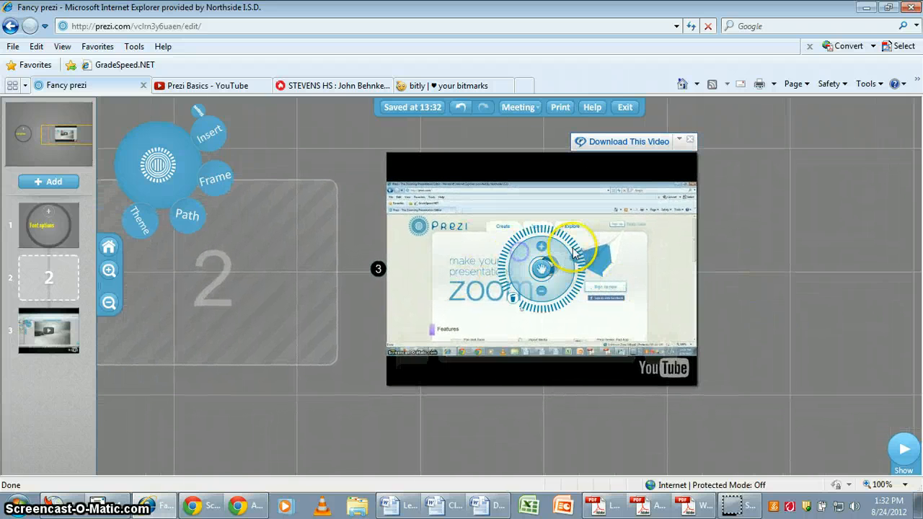
mouse_move(575, 253)
mouse_down()
mouse_move(587, 305)
mouse_move(466, 363)
mouse_move(631, 233)
mouse_move(609, 252)
mouse_move(583, 247)
mouse_move(561, 264)
mouse_move(582, 259)
mouse_up()
Apply the bracket text layout to frame 2 and enter "More text" as its title.
click(254, 335)
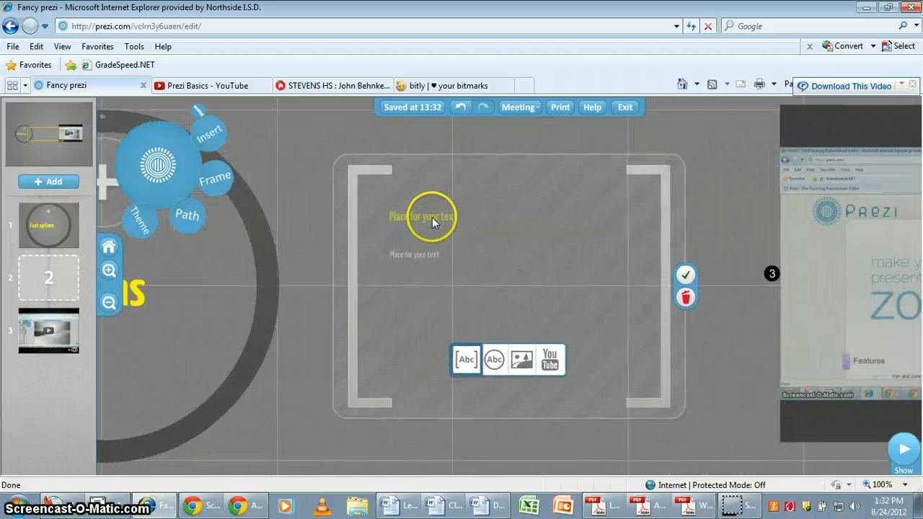
click(432, 217)
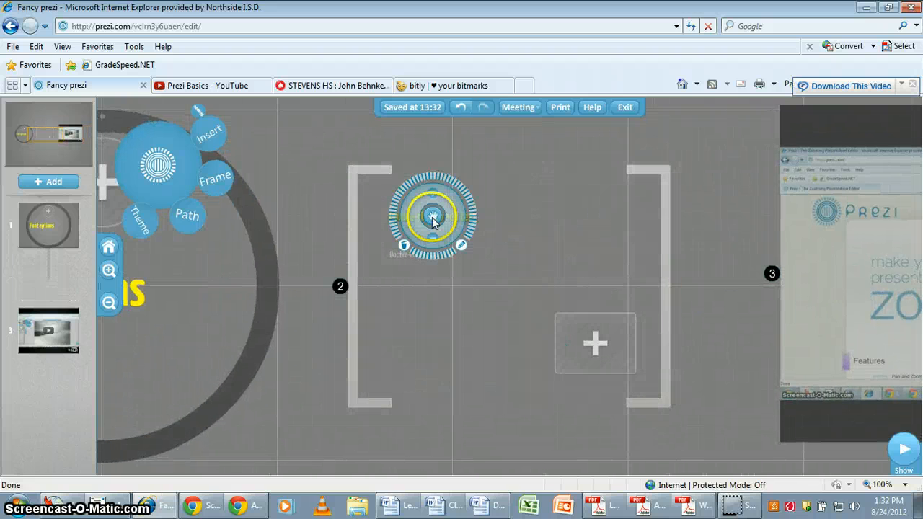
click(432, 217)
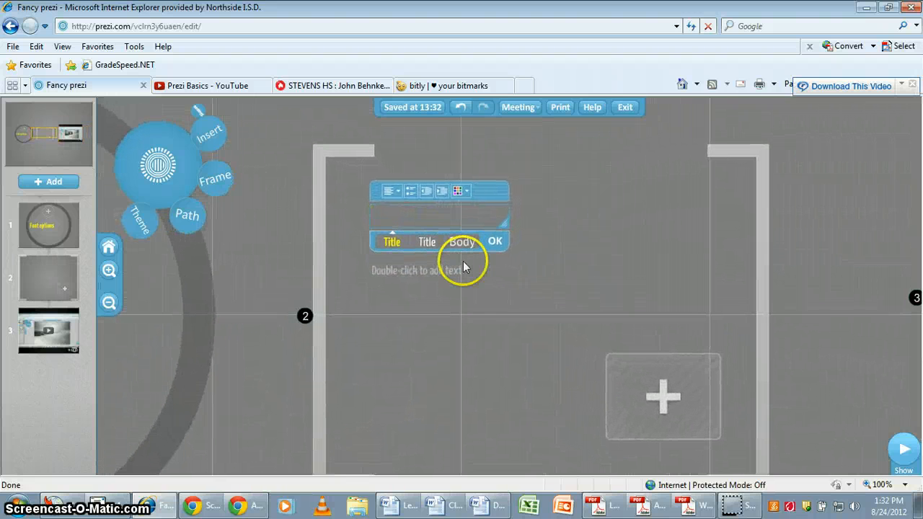
text(More text)
Fill the lower text placeholder of frame 2 with "Animate this text" in the white Title style.
double_click(428, 276)
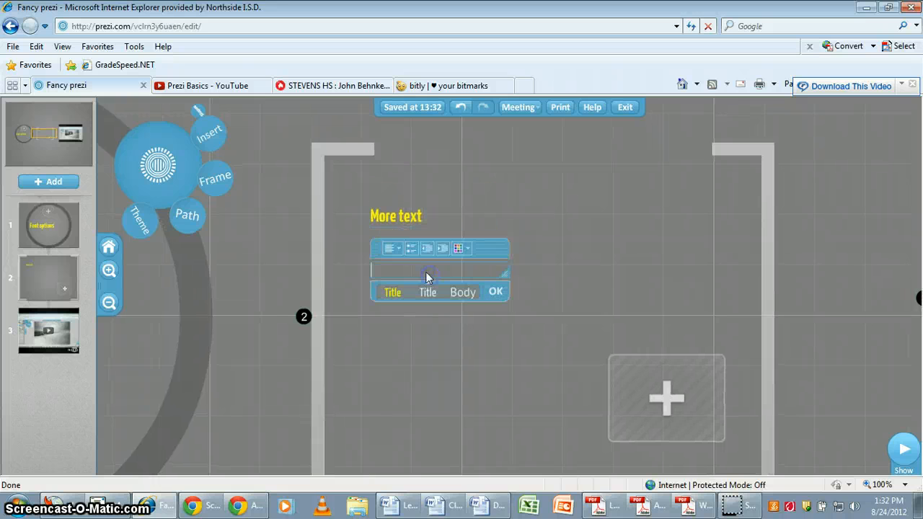
text(Animate this text)
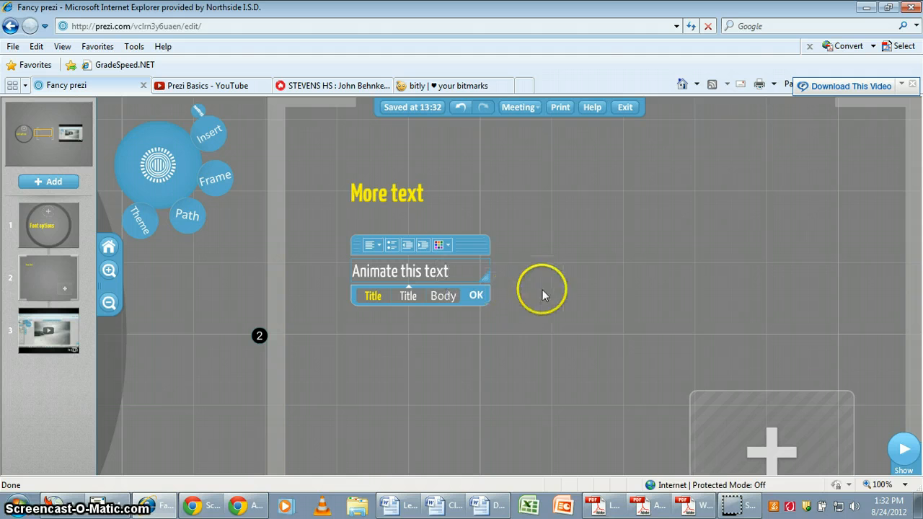
click(476, 295)
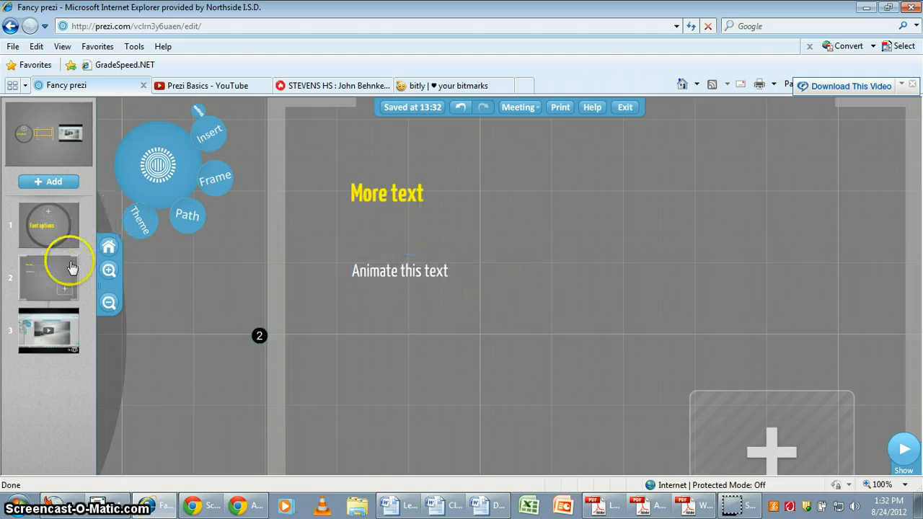
Open path editing and examine the whole route, viewing frames 1, 2 and 3 in turn.
click(187, 214)
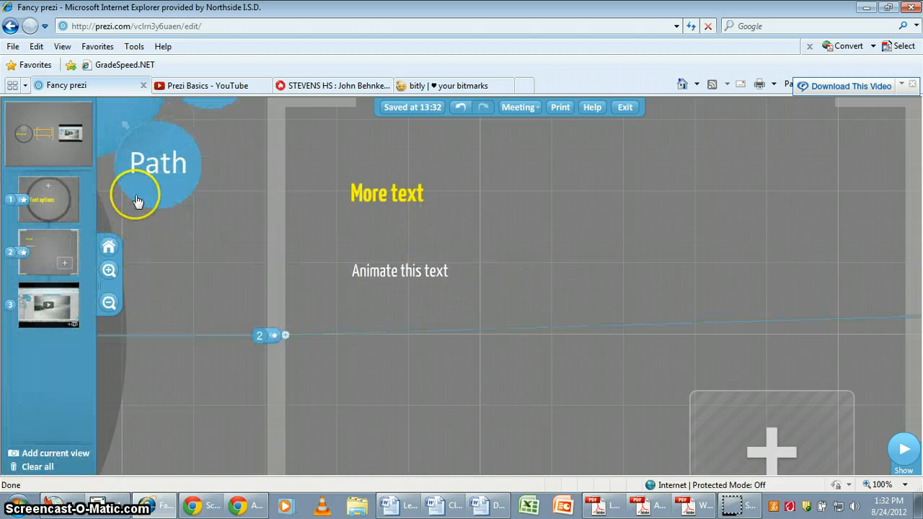
click(108, 253)
drag(141, 289, 161, 282)
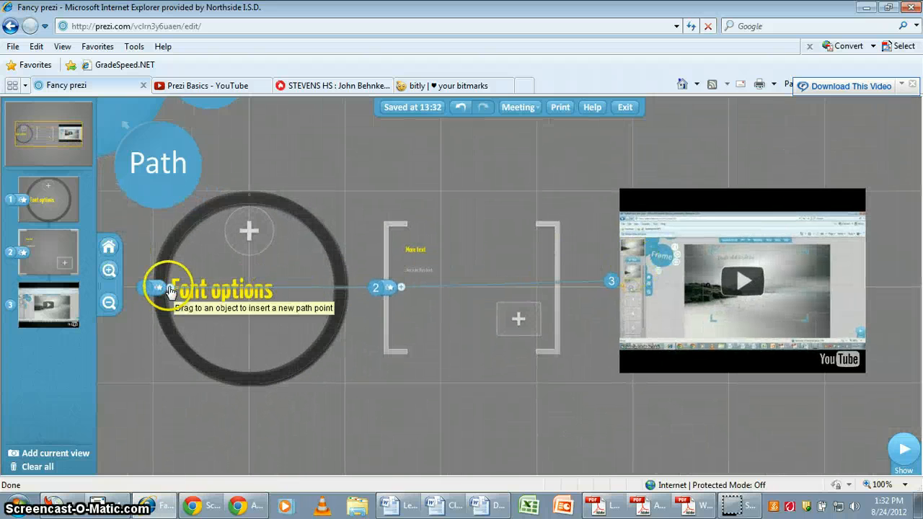
click(69, 209)
click(62, 243)
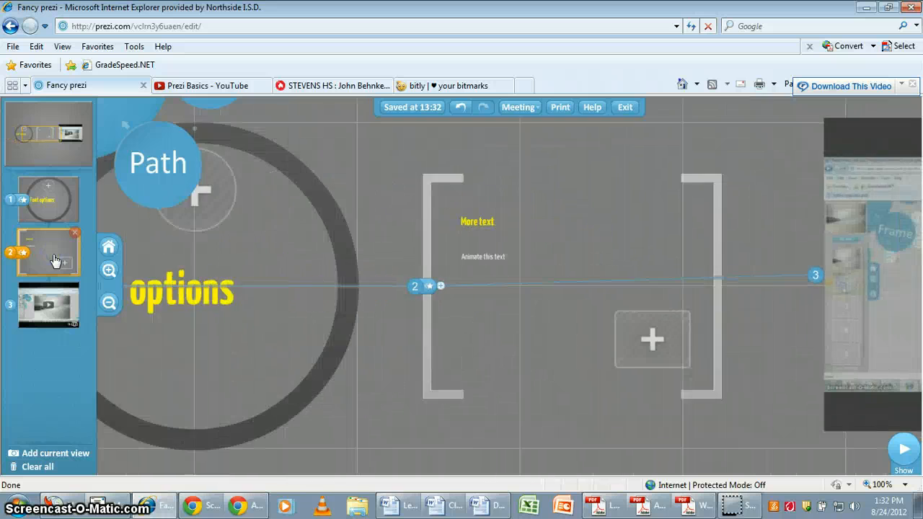
click(32, 302)
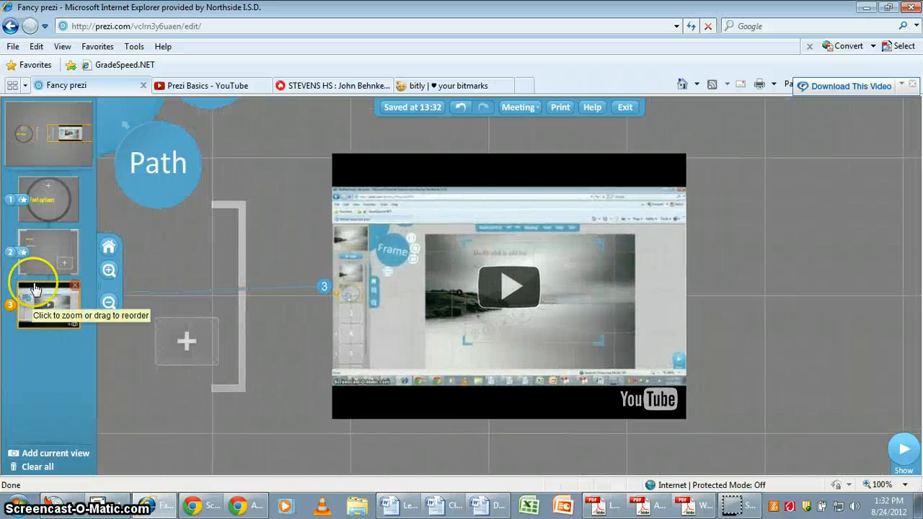
Animate frame 2 so "More text" appears first and "Animate this text" appears second.
click(48, 252)
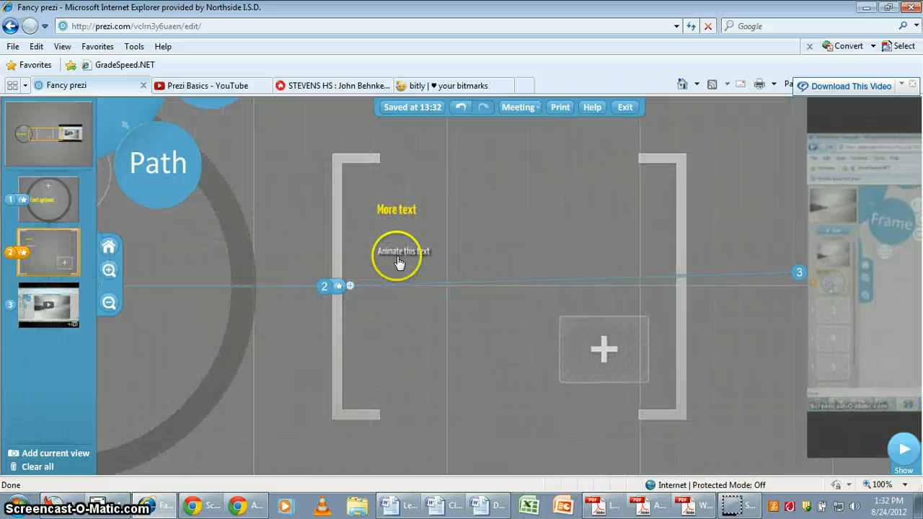
click(24, 255)
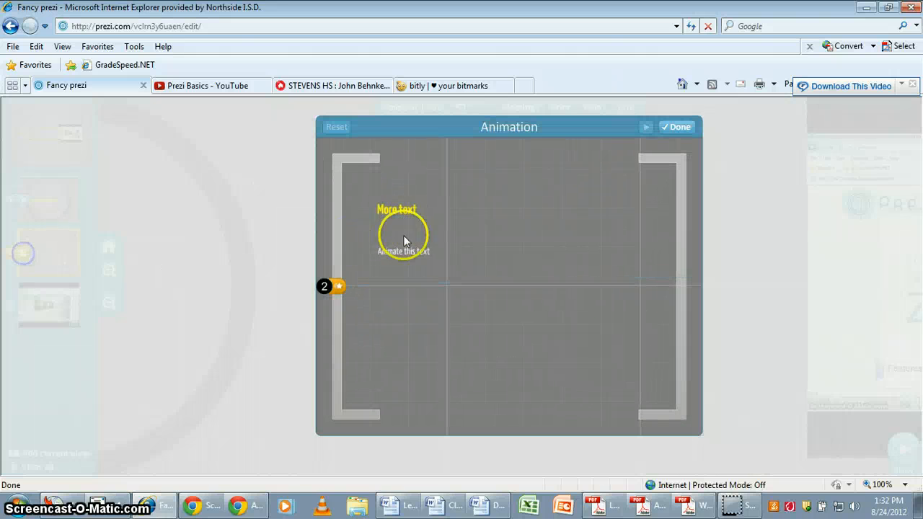
click(386, 211)
click(372, 252)
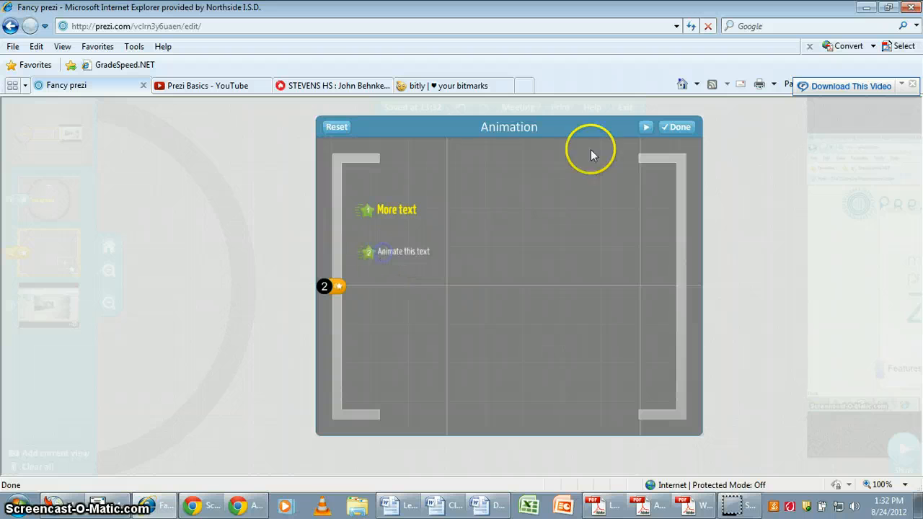
click(680, 128)
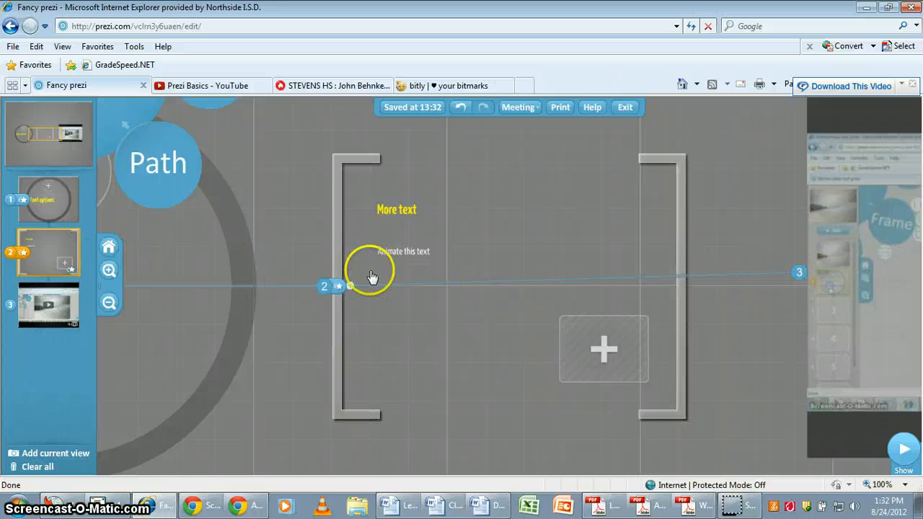
Try changing the path order by moving path point 2 from the bracket frame onto the YouTube video.
drag(41, 246, 31, 317)
drag(324, 288, 829, 343)
drag(897, 277, 897, 277)
click(800, 274)
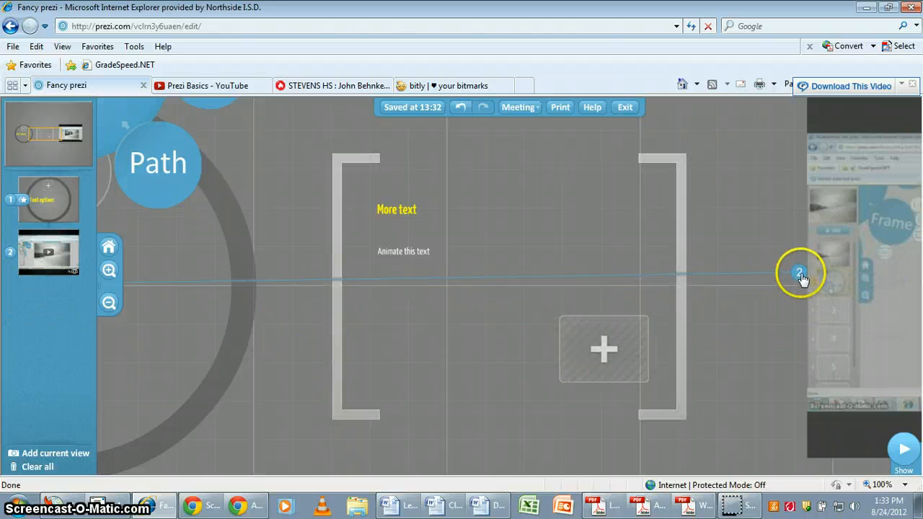
Move path point 2 back to the bracket frame, add the video as the third path stop and leave path editing.
drag(801, 276, 339, 290)
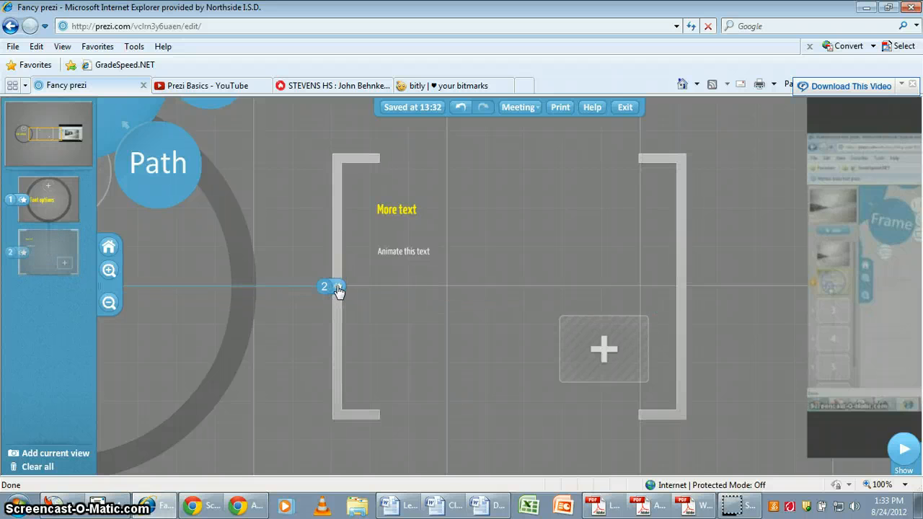
click(553, 253)
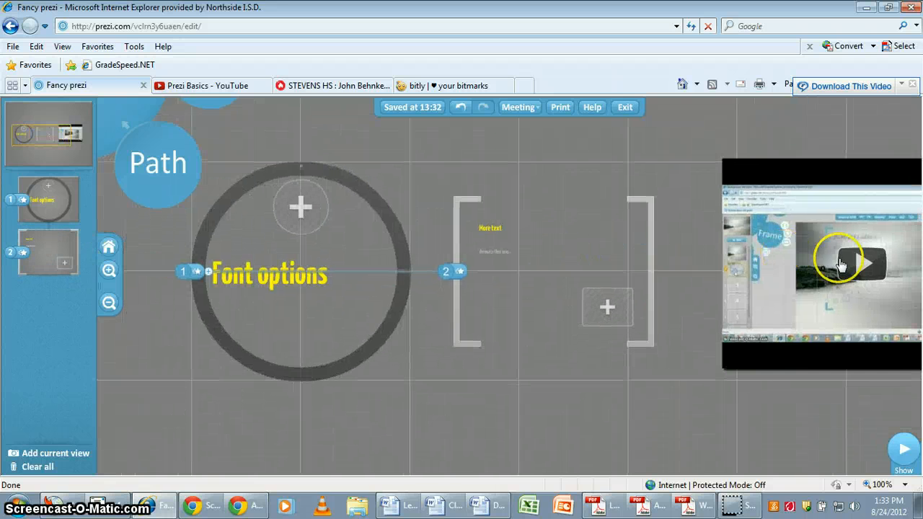
drag(405, 287, 17, 319)
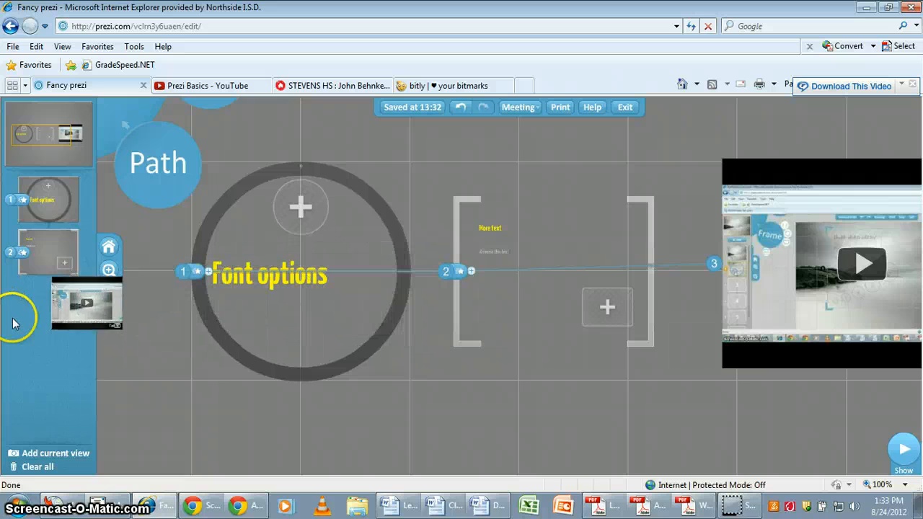
click(127, 130)
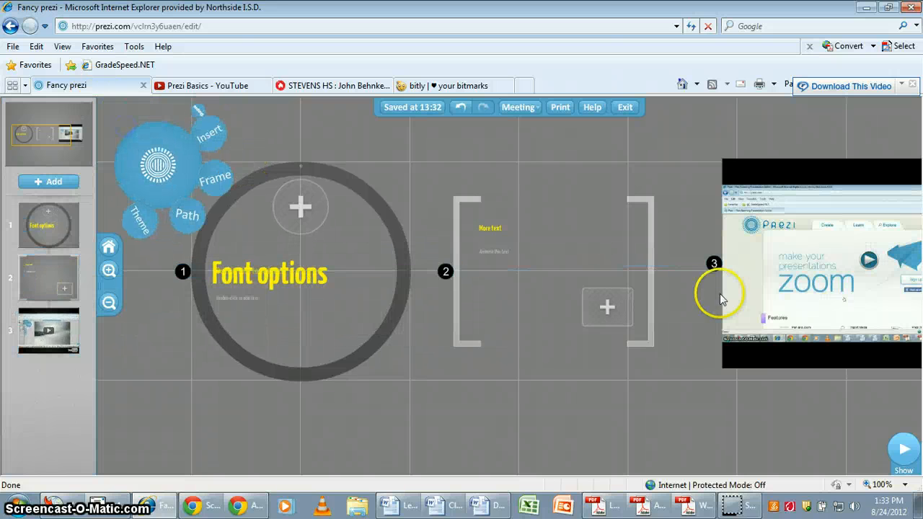
Move the "Font options" title higher inside the circular frame 1, just above the text placeholder.
drag(439, 402, 518, 405)
scroll(499, 354, down, 2)
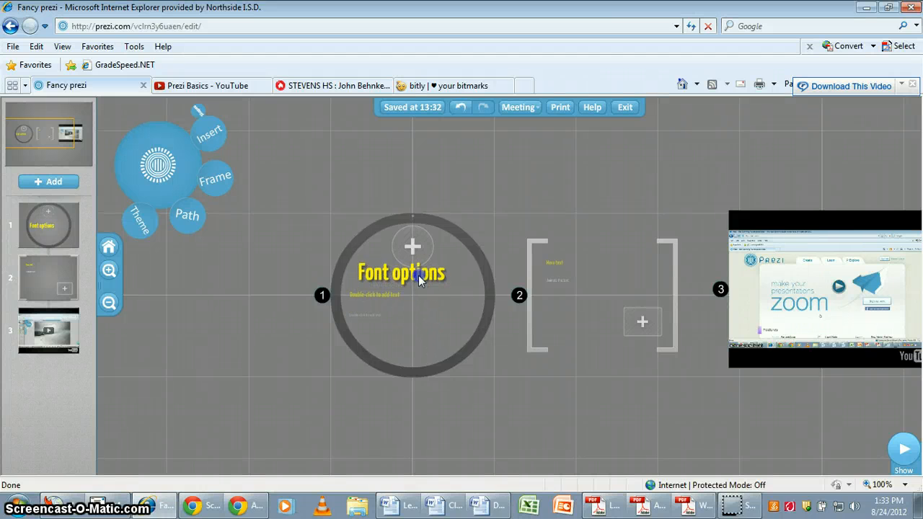
drag(553, 406, 472, 403)
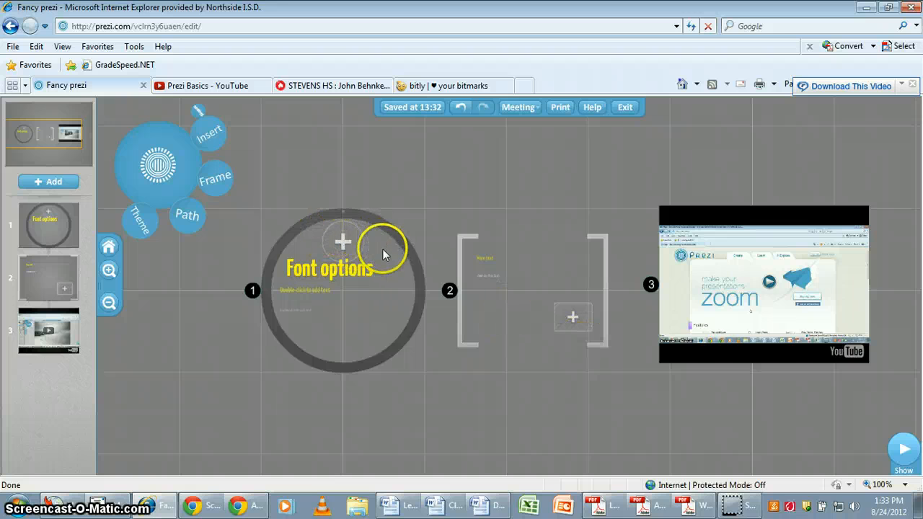
Add a nested circular frame at the plus placeholder inside the "Font options" frame.
click(343, 242)
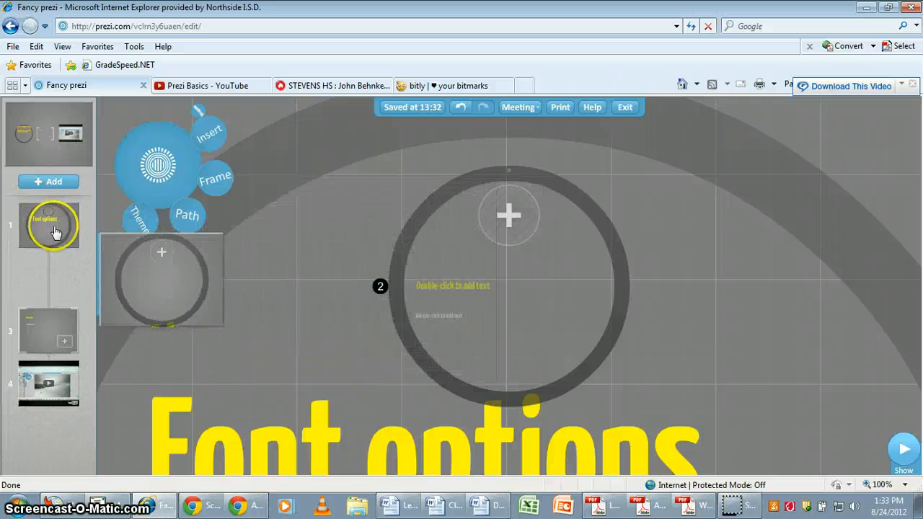
click(48, 227)
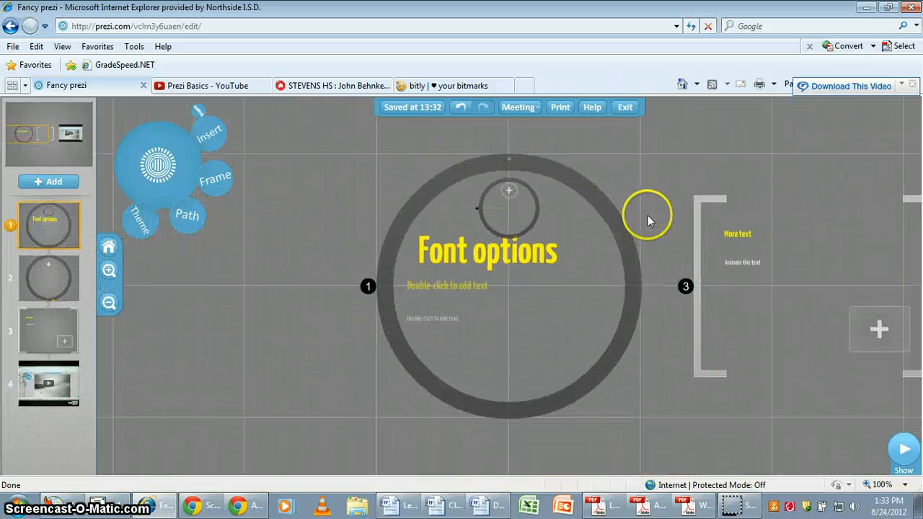
click(46, 274)
Enter "Further" as the title of the nested circular frame 2.
double_click(462, 268)
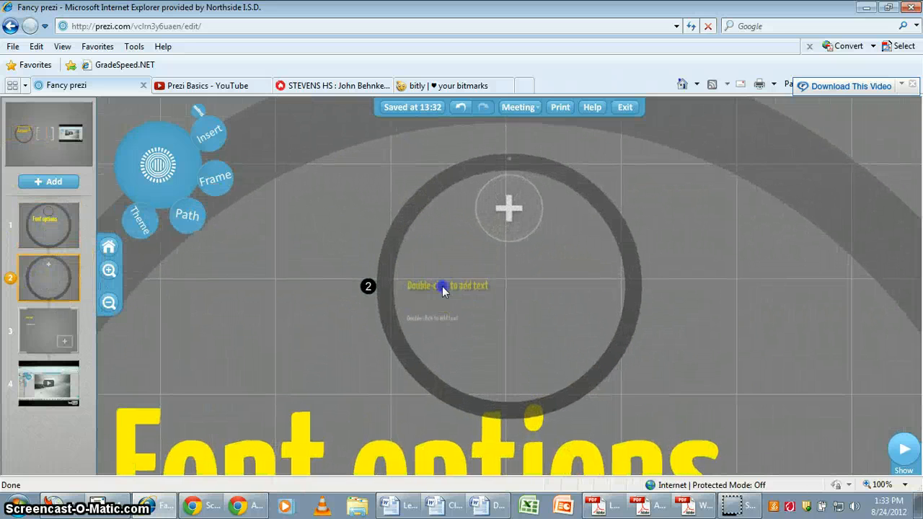
text(Further zio)
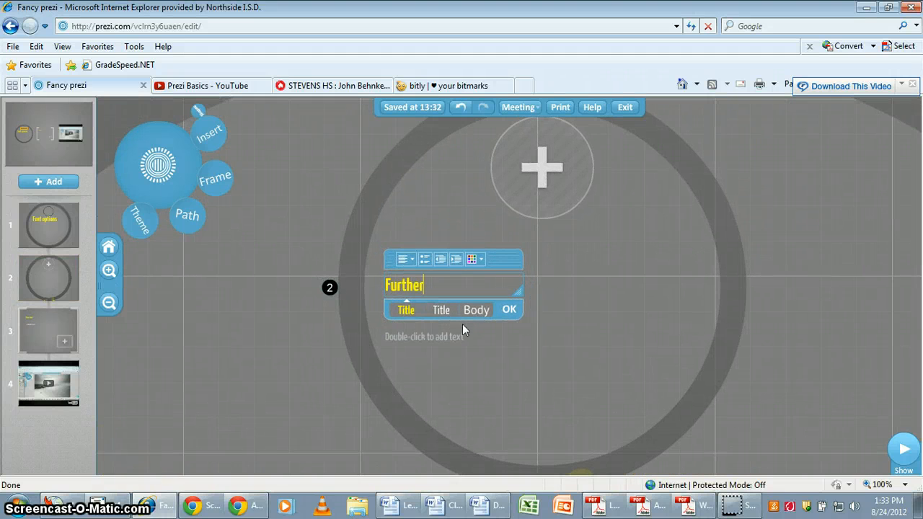
key(BackSpace)
key(BackSpace)
text(ioom)
key(BackSpace)
key(BackSpace)
key(BackSpace)
key(BackSpace)
key(BackSpace)
key(BackSpace)
click(509, 311)
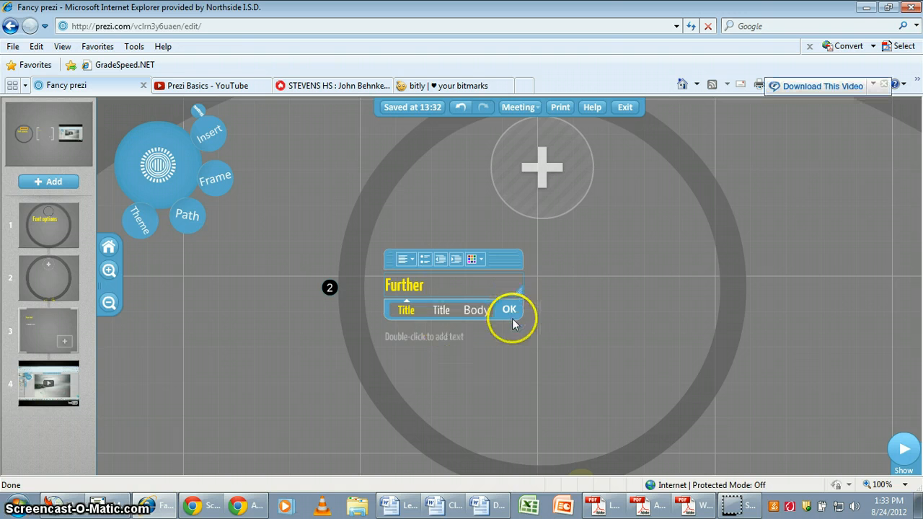
Add another nested circular frame inside the "Further" frame and title it "Even more".
click(546, 170)
click(534, 171)
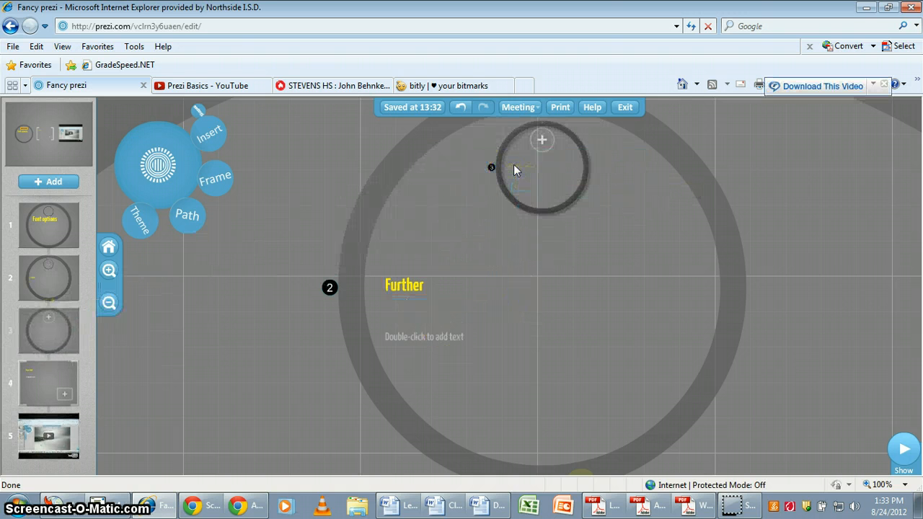
scroll(514, 166, up, 5)
double_click(517, 175)
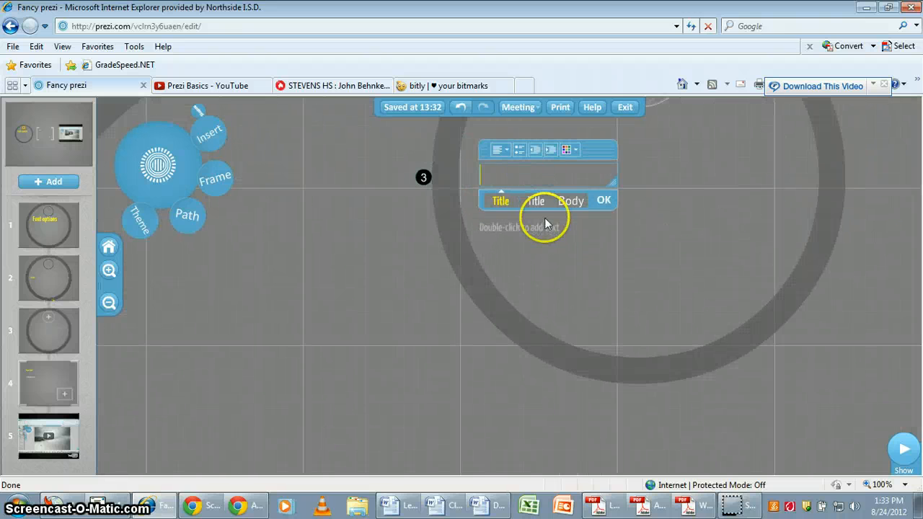
text(Even more)
click(606, 202)
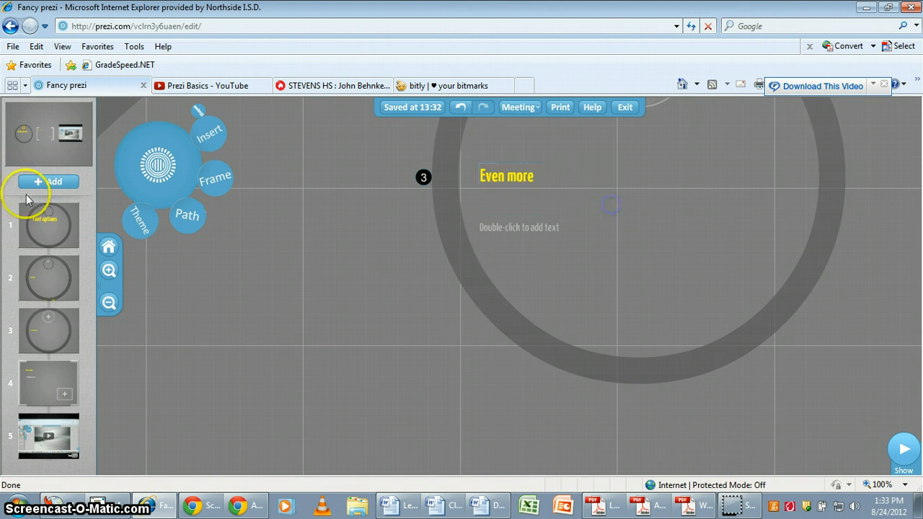
Check the nested circular frames by zooming to path points 1, 2 and 3 and returning to point 1.
click(44, 227)
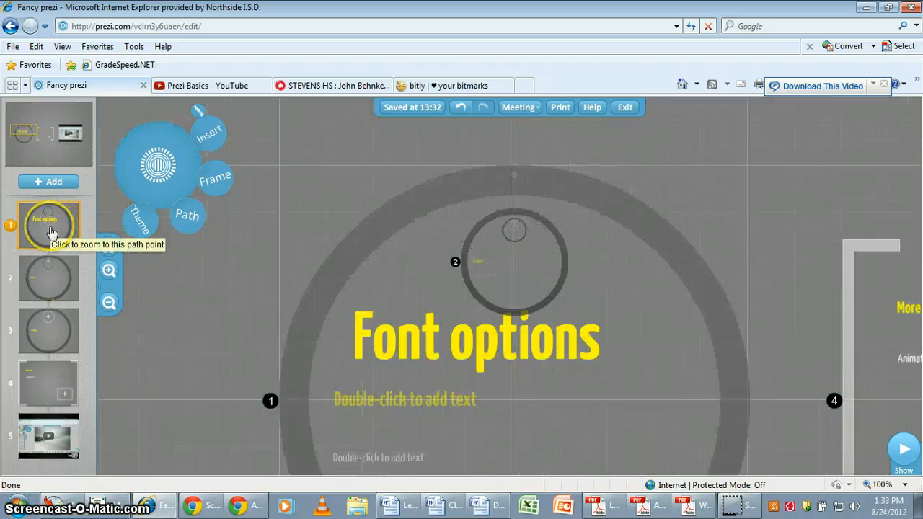
click(45, 272)
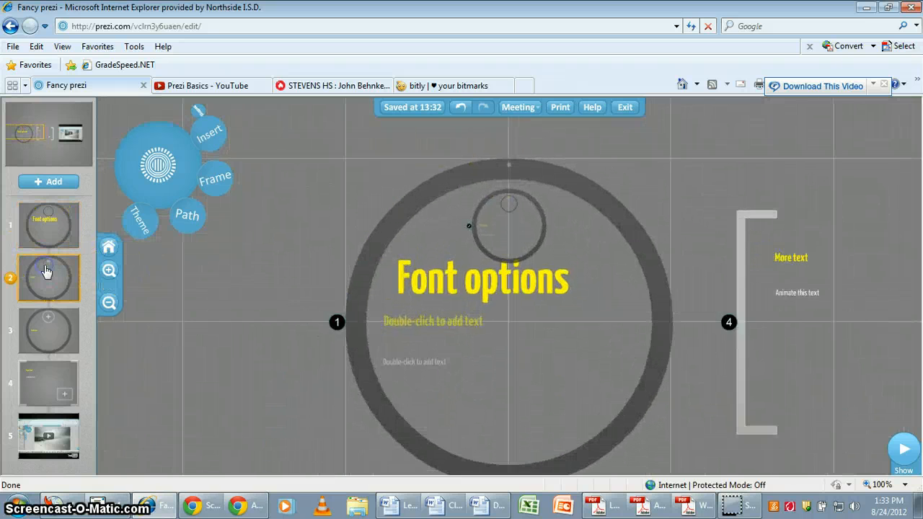
click(48, 330)
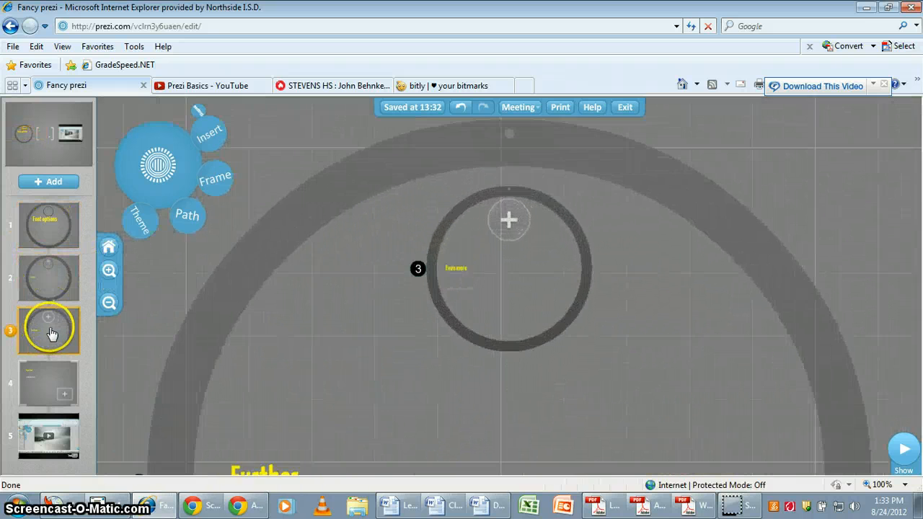
click(569, 210)
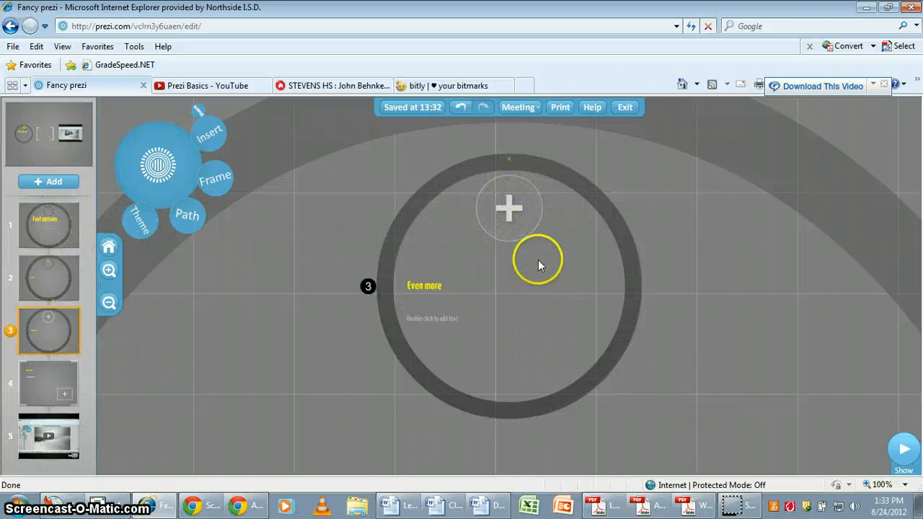
click(63, 232)
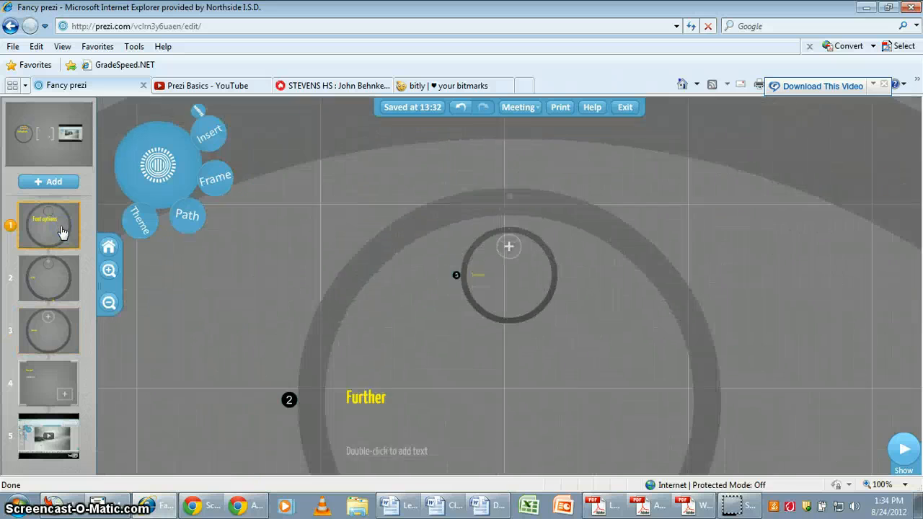
In the Theme Wizard, set the Title 1 font to Lobster Two and the Title 2 font to the sketchy outlined typeface.
click(139, 225)
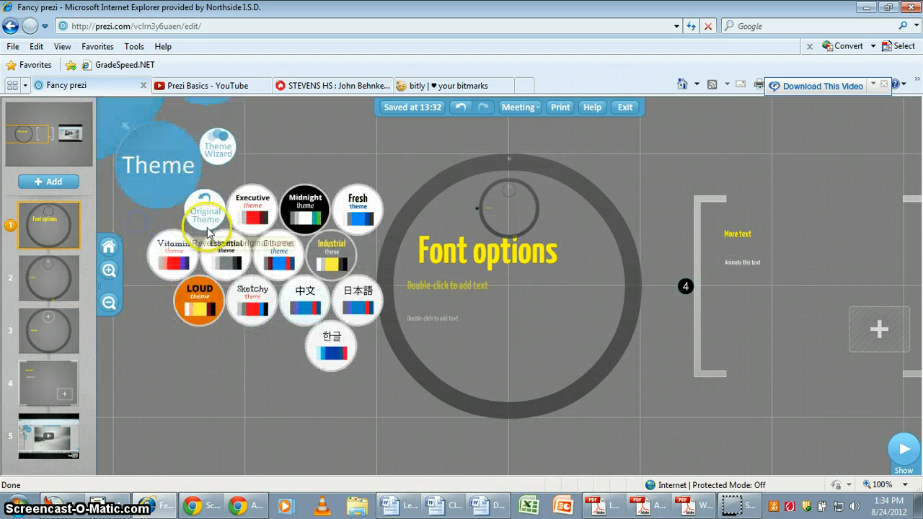
click(220, 146)
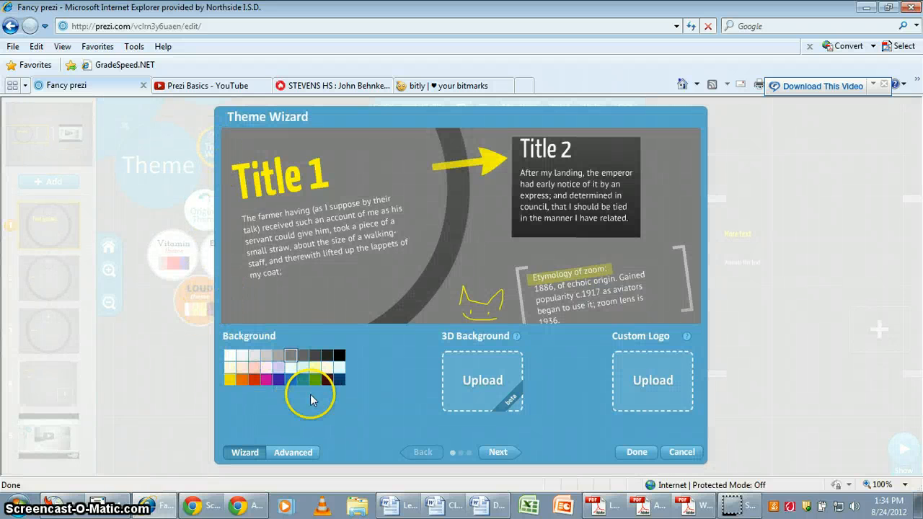
click(493, 452)
click(310, 365)
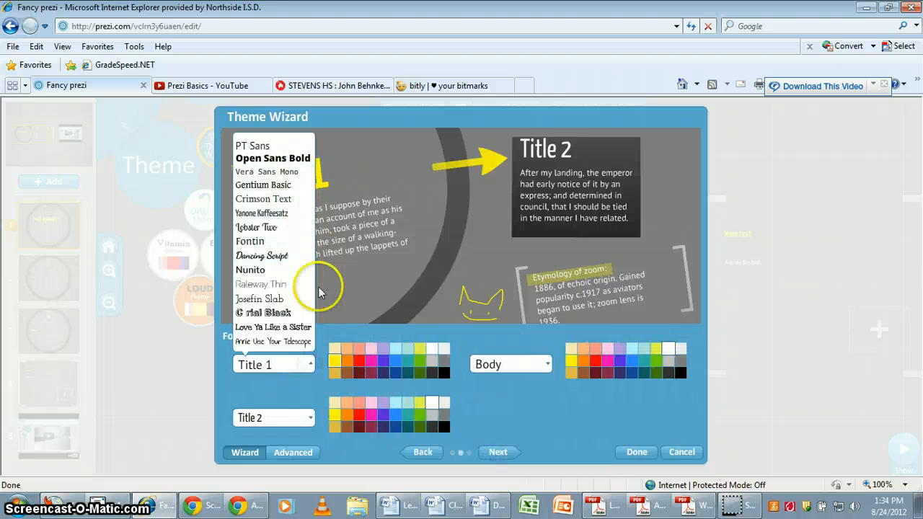
click(289, 368)
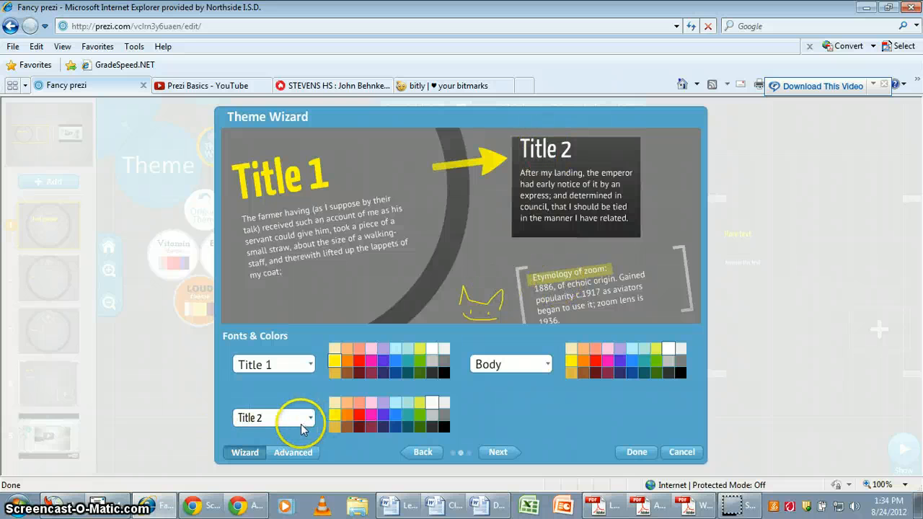
click(311, 364)
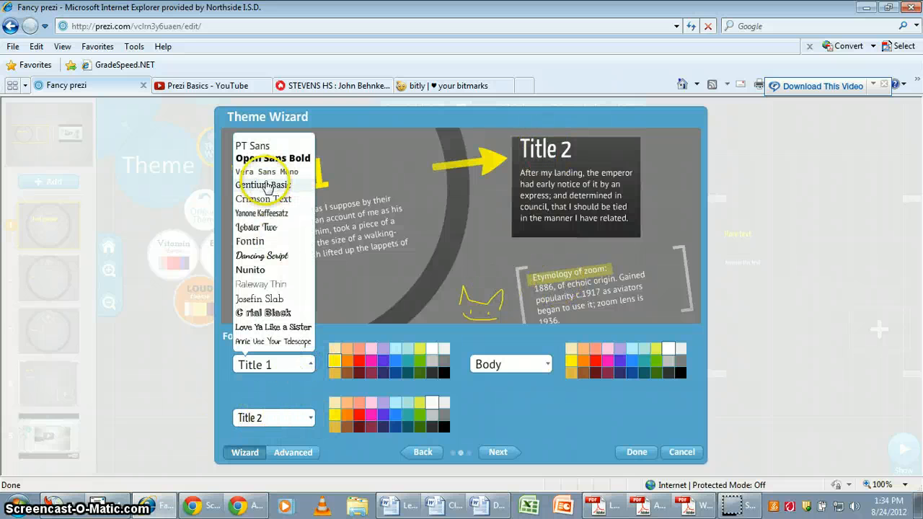
click(266, 230)
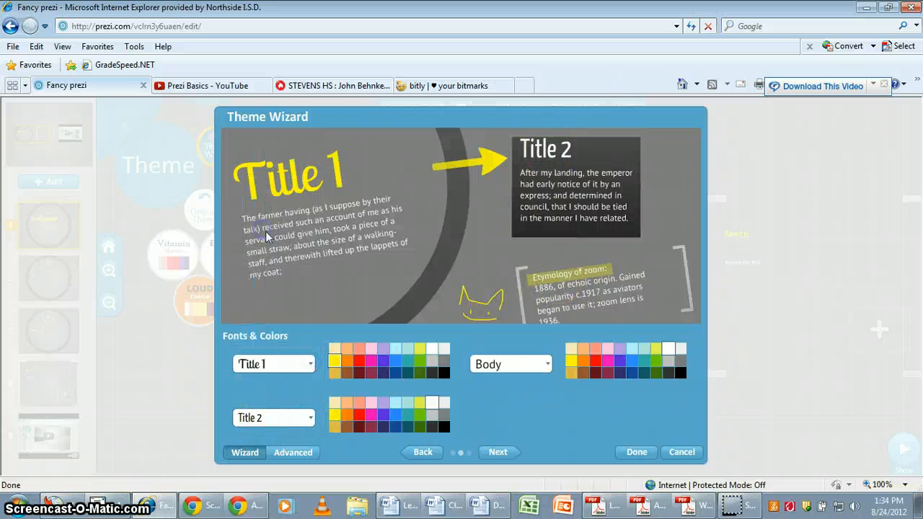
click(310, 418)
click(280, 368)
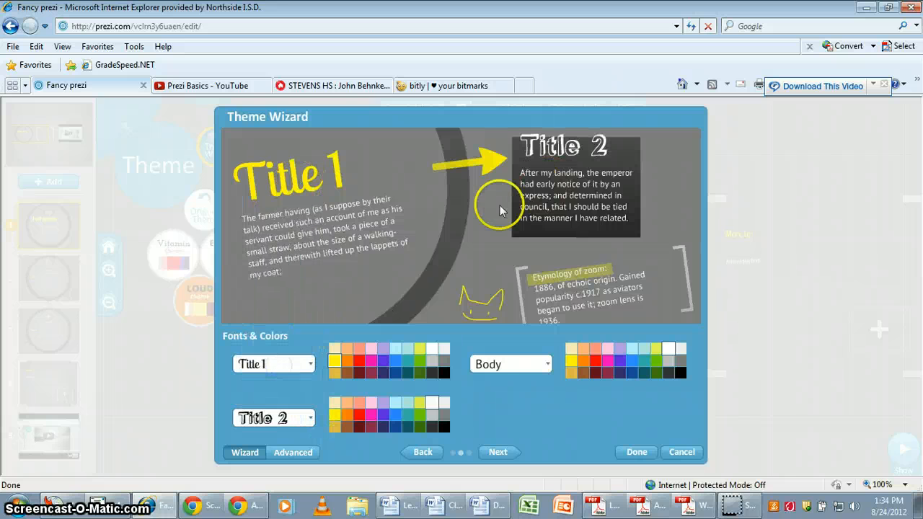
Look through the Body font choices, and try orange as the Title 1 color before restoring yellow.
click(494, 364)
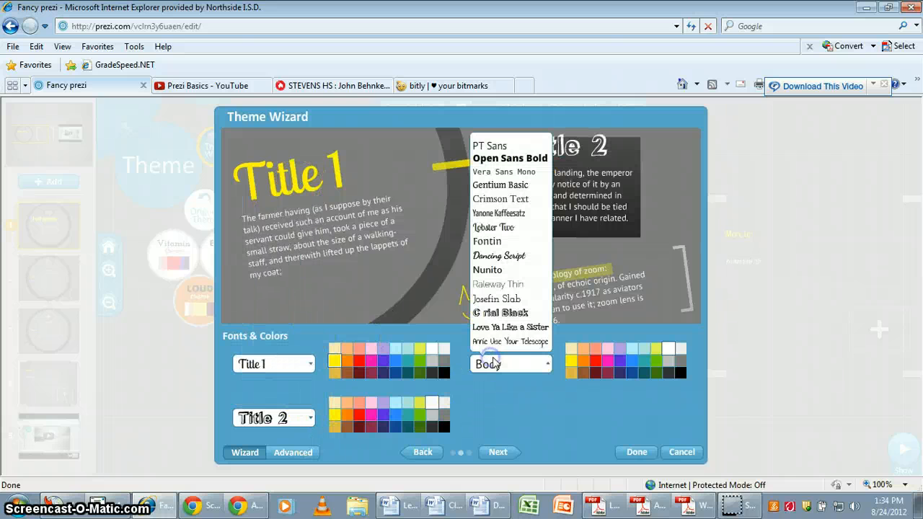
click(480, 397)
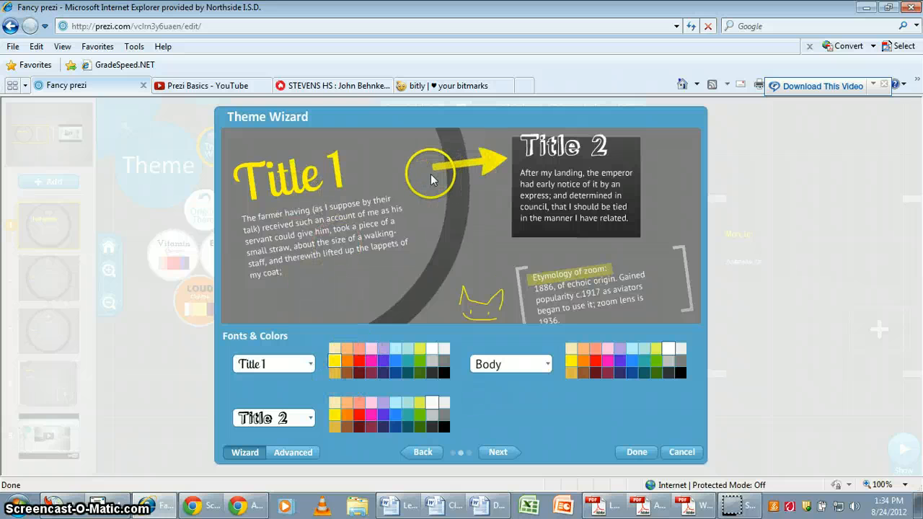
click(350, 363)
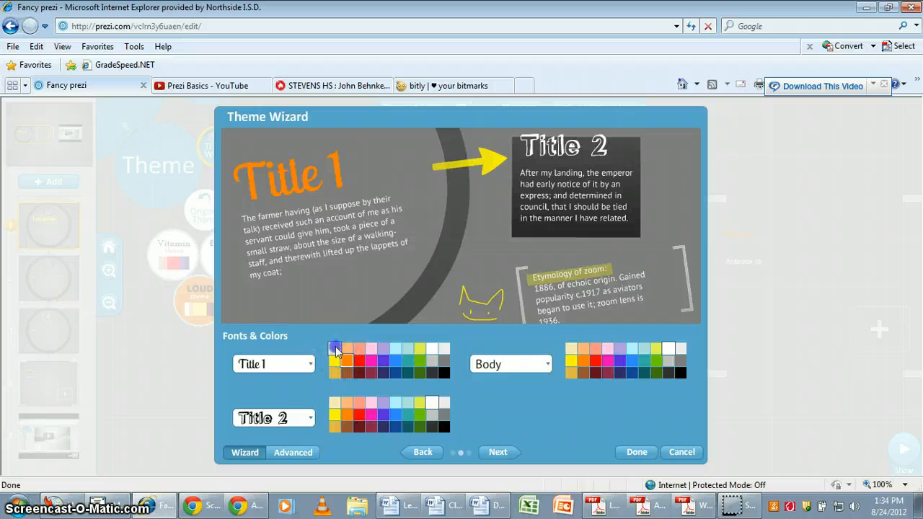
click(336, 354)
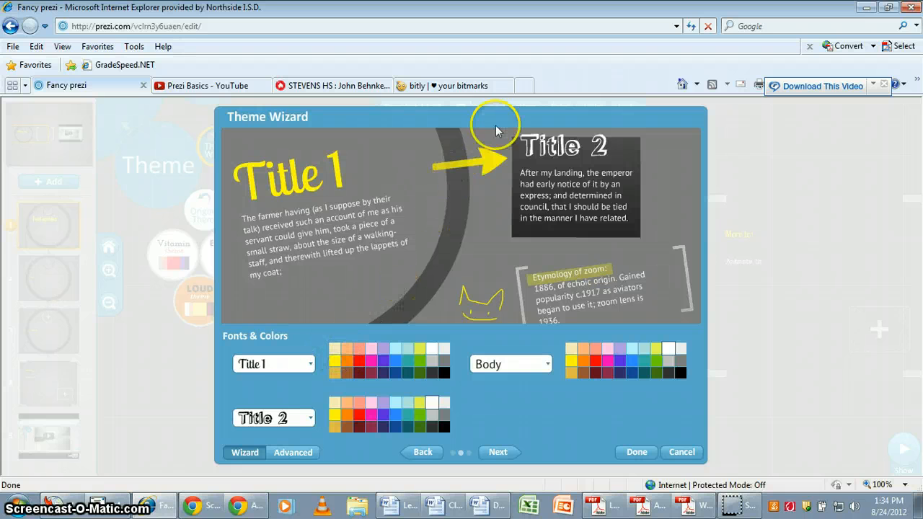
Set the theme's circle frame color to green and the bracket frame and rectangle color to gold, with a yellow marker.
click(497, 453)
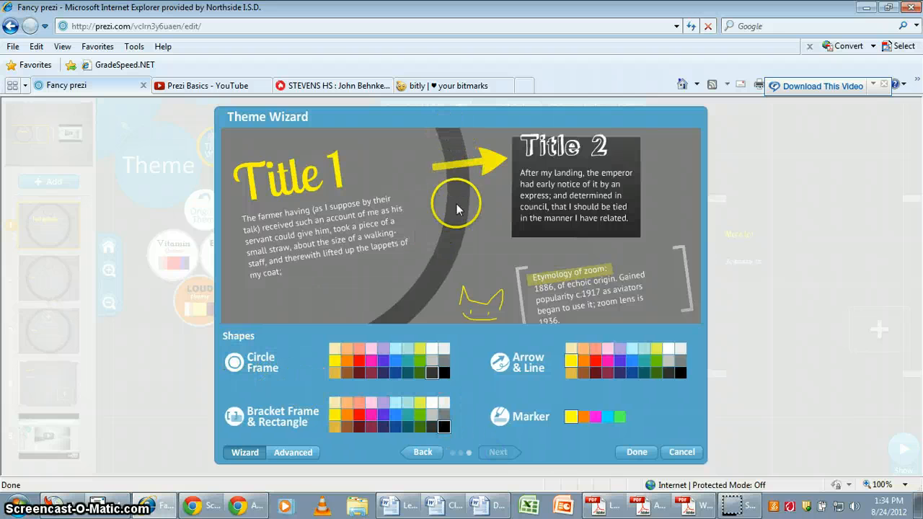
click(420, 360)
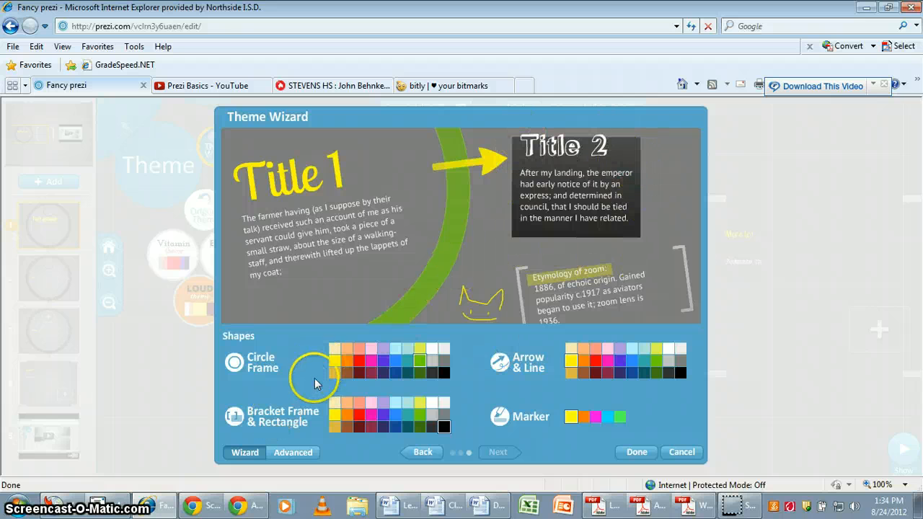
click(336, 427)
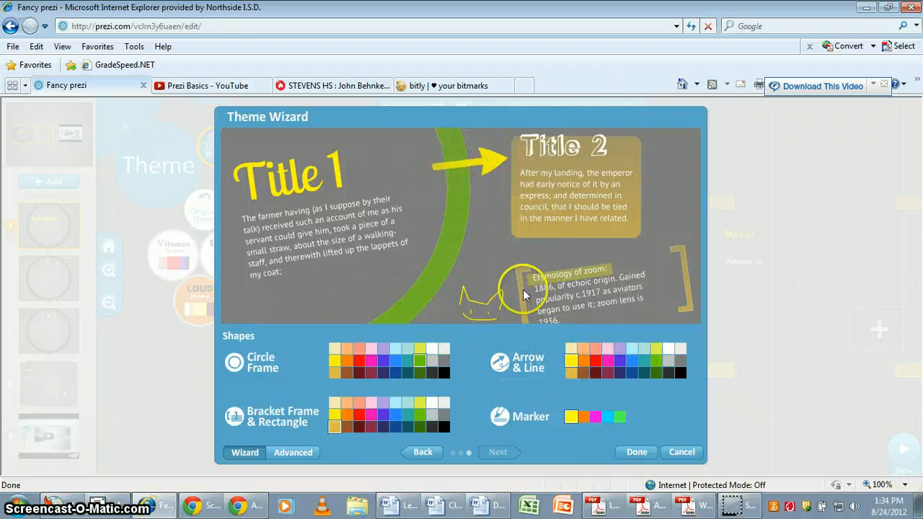
click(569, 416)
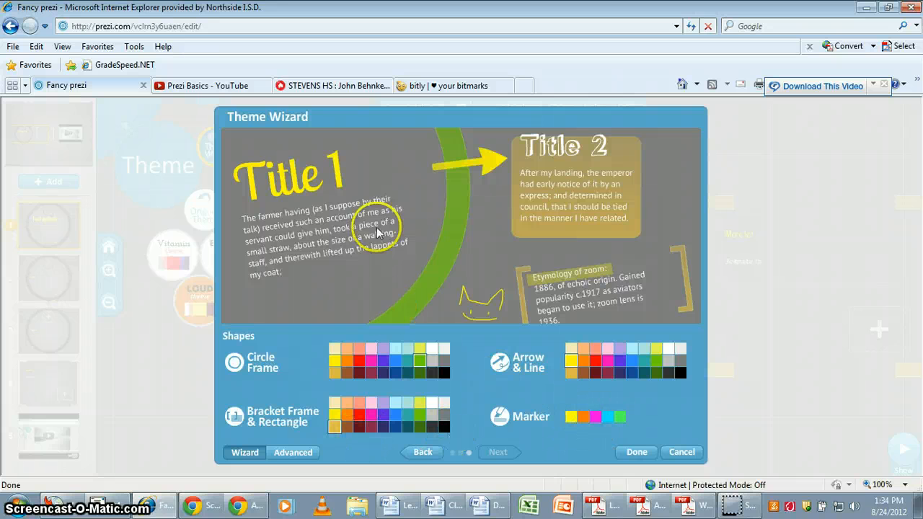
click(454, 447)
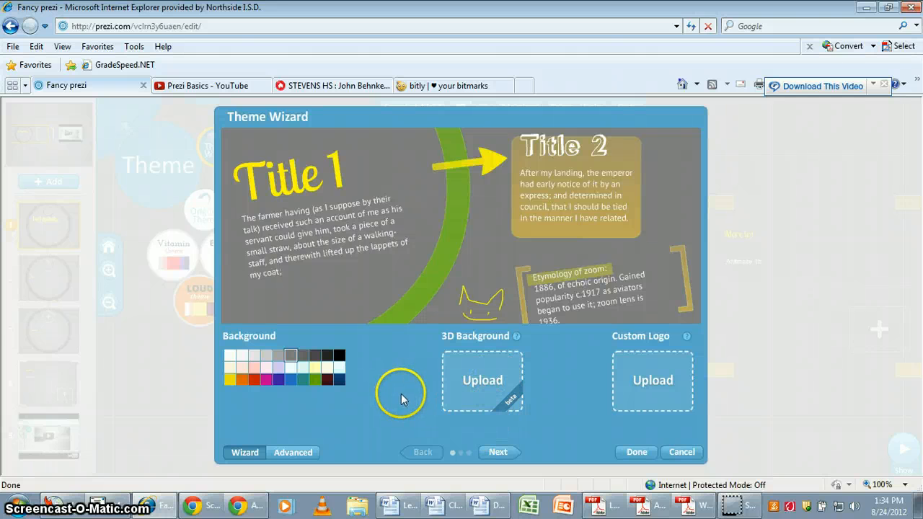
click(483, 380)
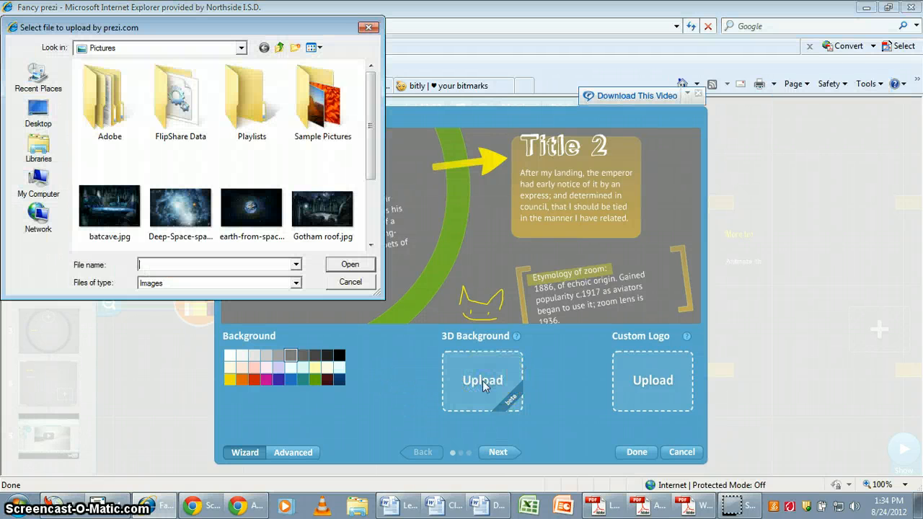
scroll(373, 128, down, 3)
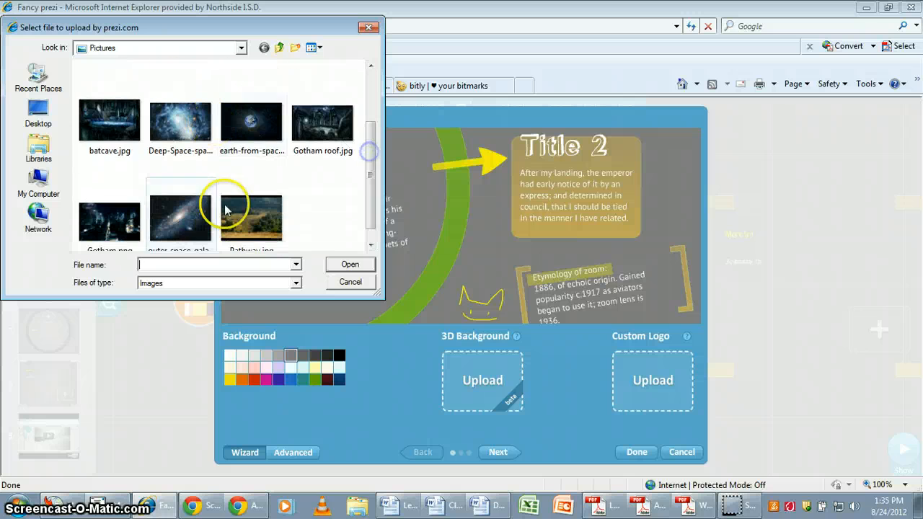
click(350, 282)
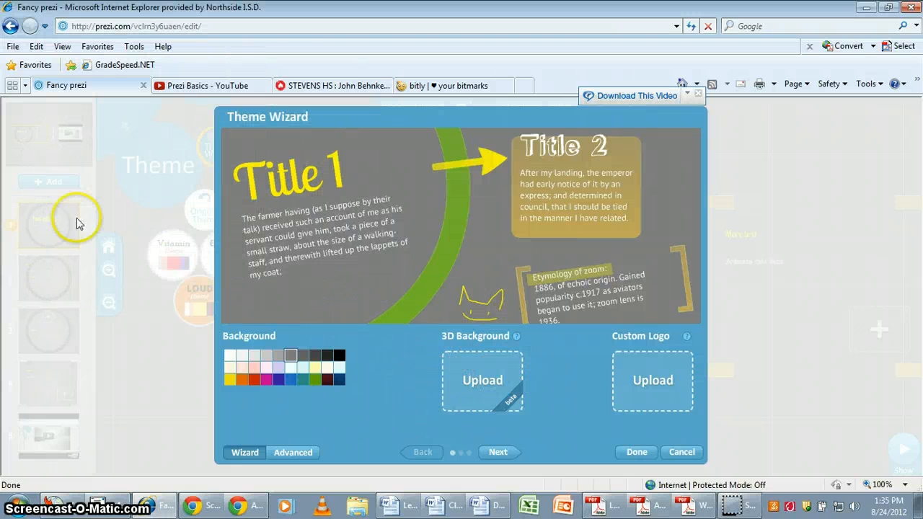
click(290, 455)
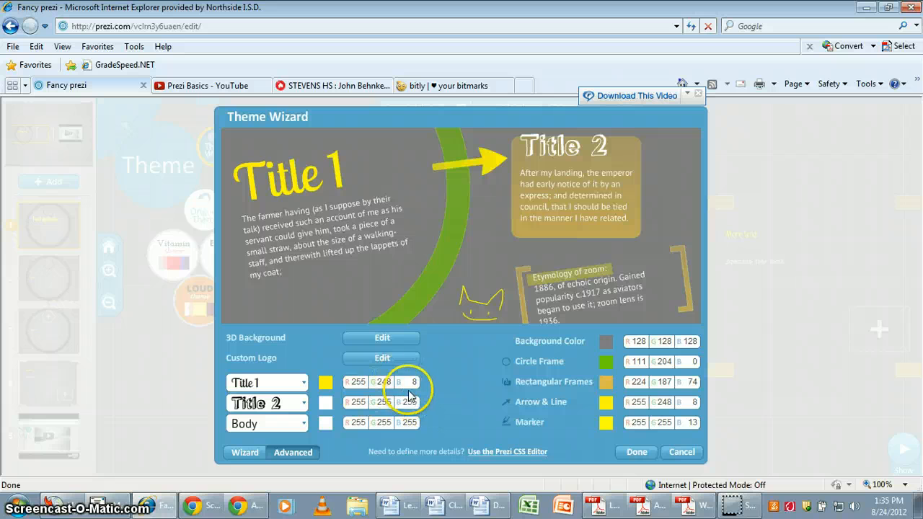
click(304, 404)
click(468, 393)
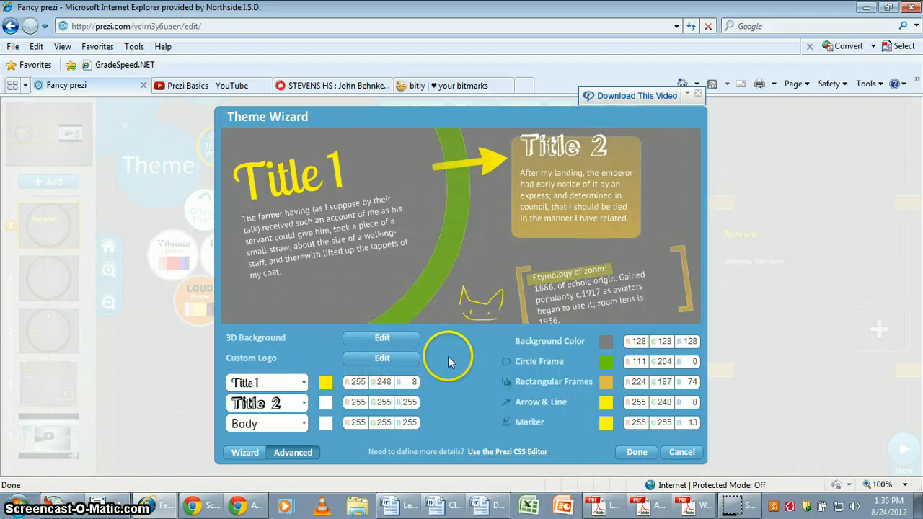
click(384, 340)
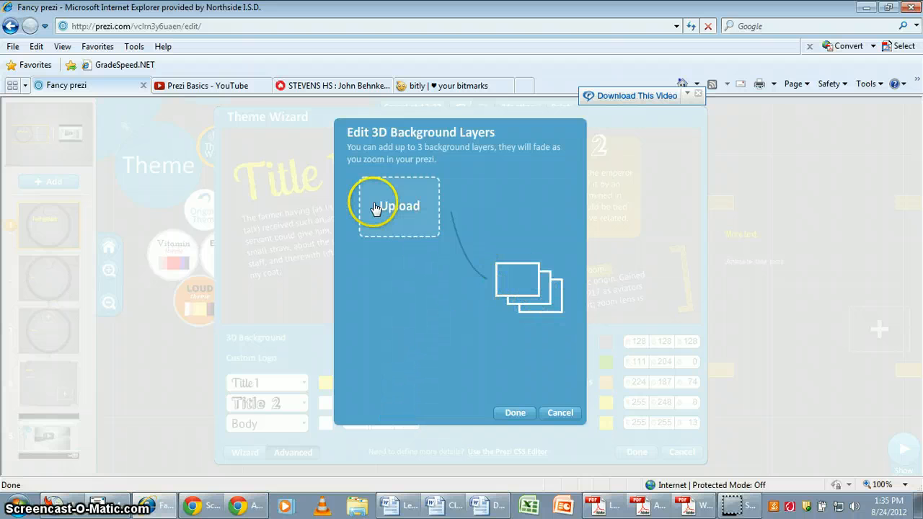
click(401, 207)
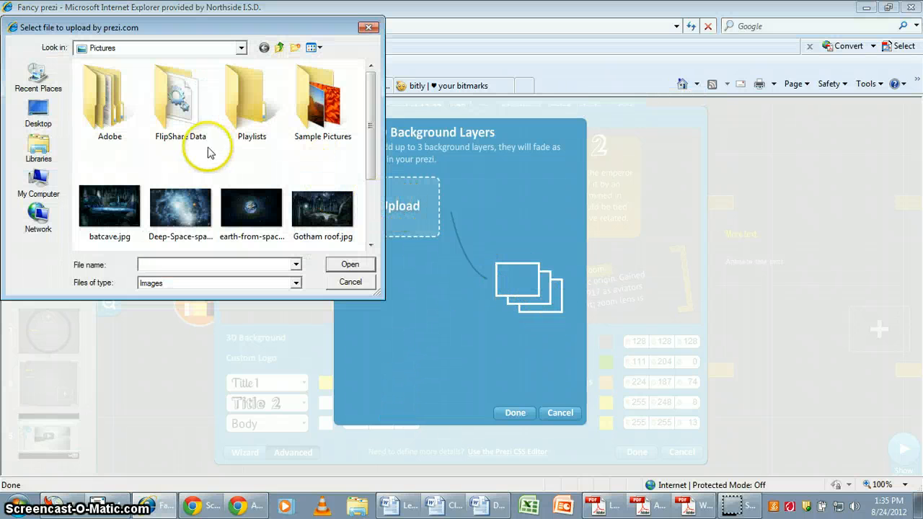
double_click(182, 216)
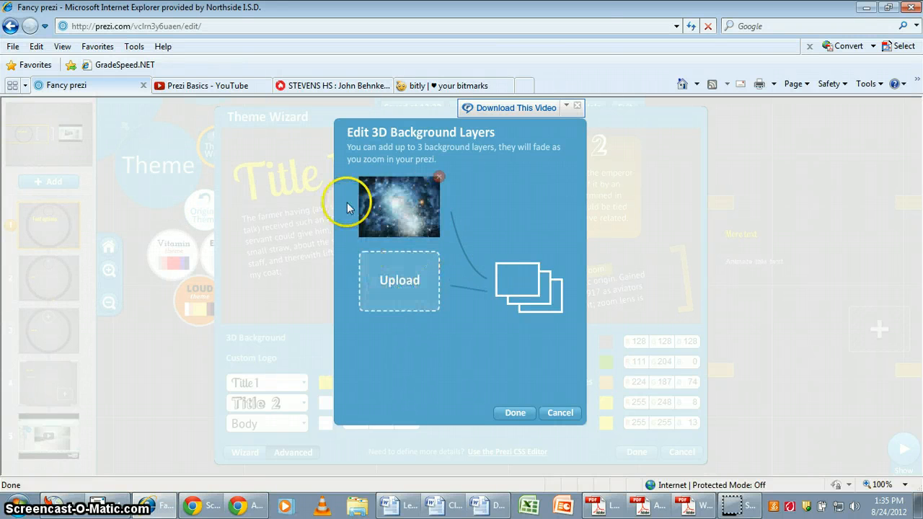
Upload the outer-space galaxy picture from the Pictures folder as the second 3D background layer.
click(414, 288)
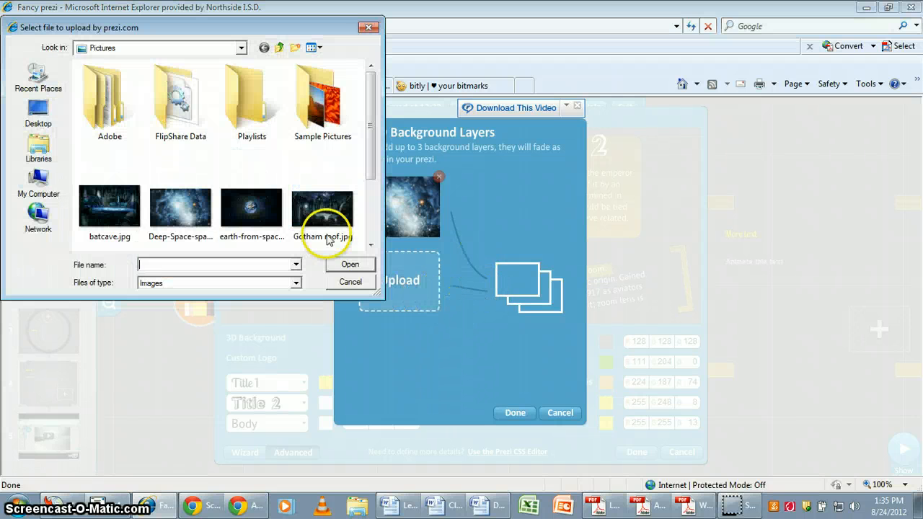
click(207, 180)
scroll(207, 180, down, 2)
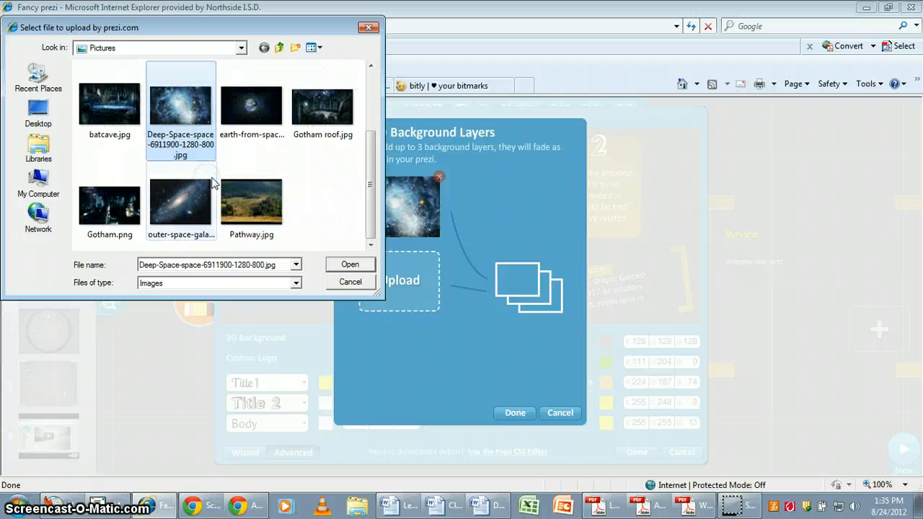
double_click(185, 202)
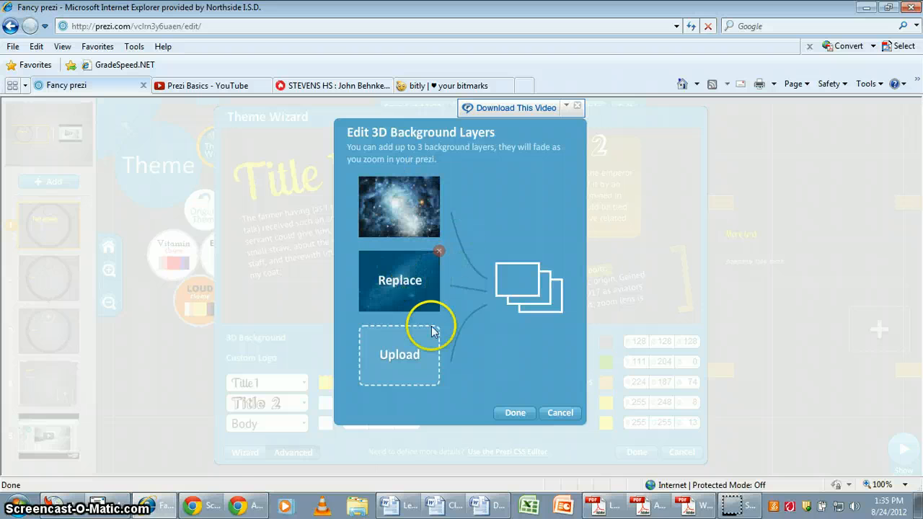
Upload earth-from-space-1.jpg as the third 3D background layer and accept the background layers.
click(399, 354)
double_click(253, 209)
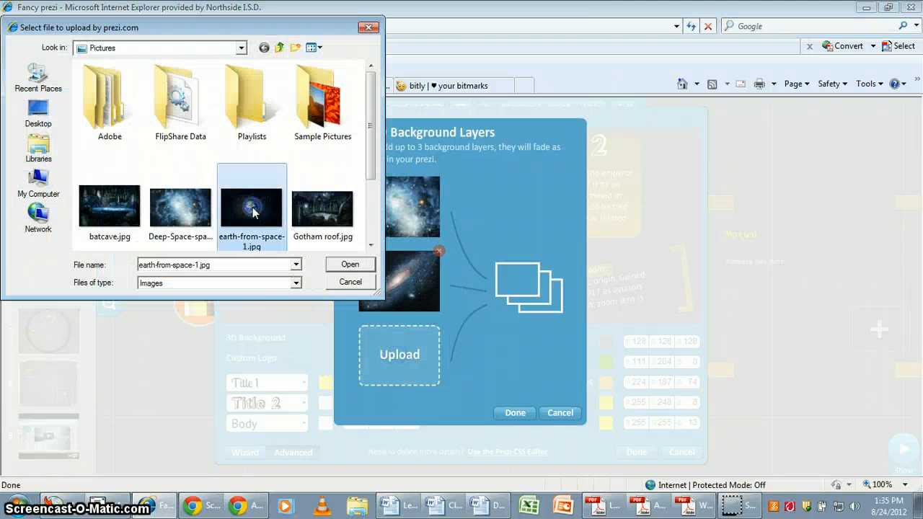
click(409, 368)
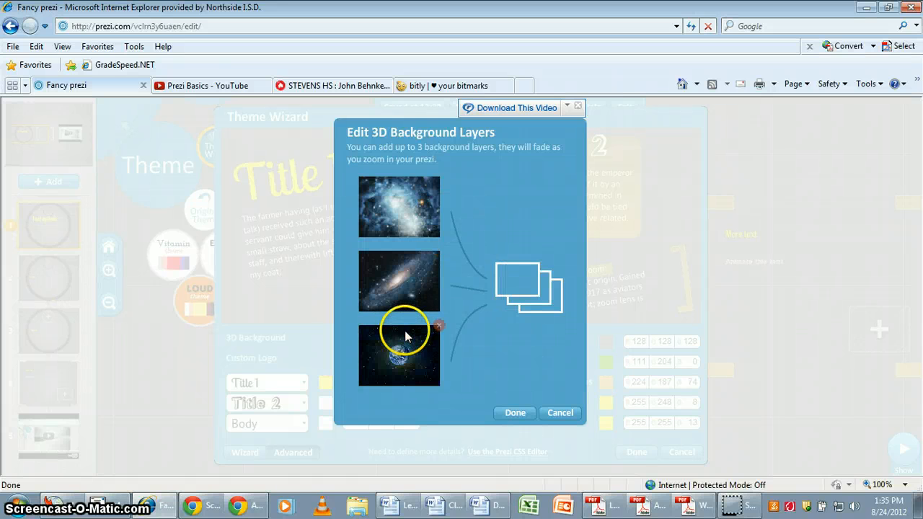
click(516, 412)
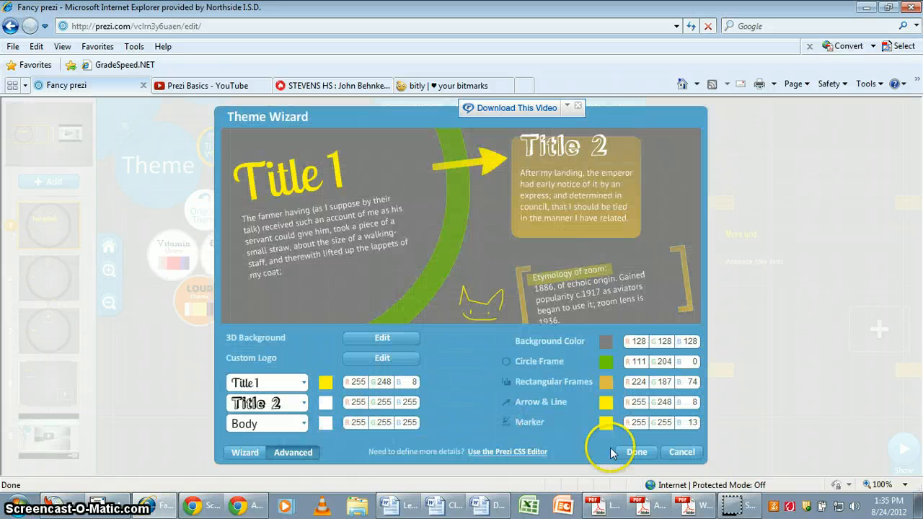
Apply the customized theme and show the overview of the whole prezi over its new background.
click(637, 454)
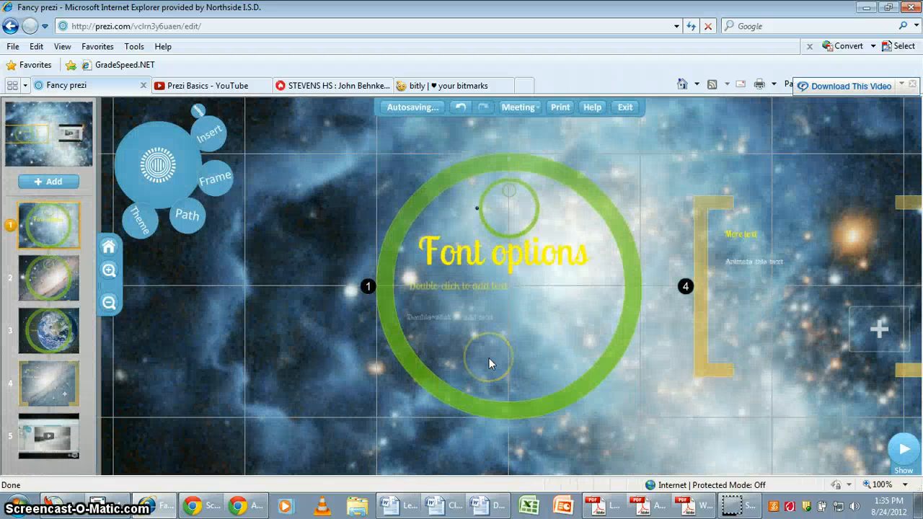
click(109, 249)
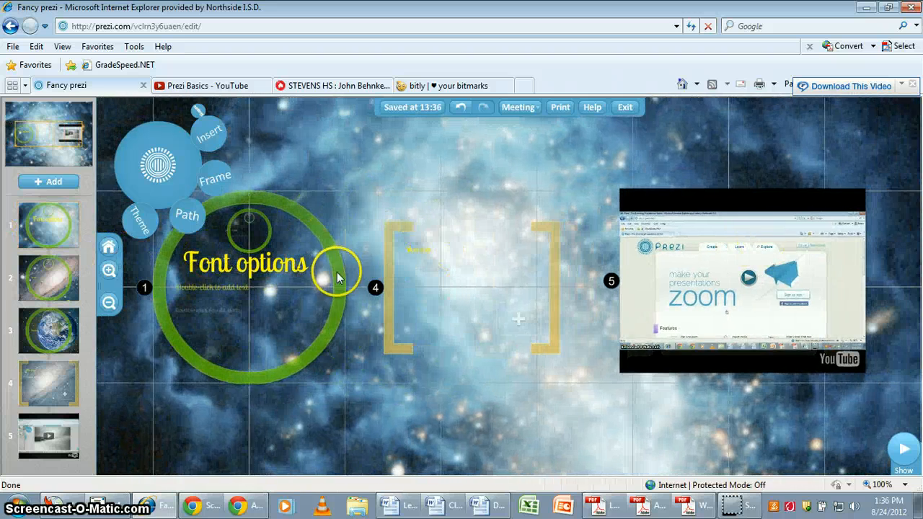
scroll(361, 252, down, 6)
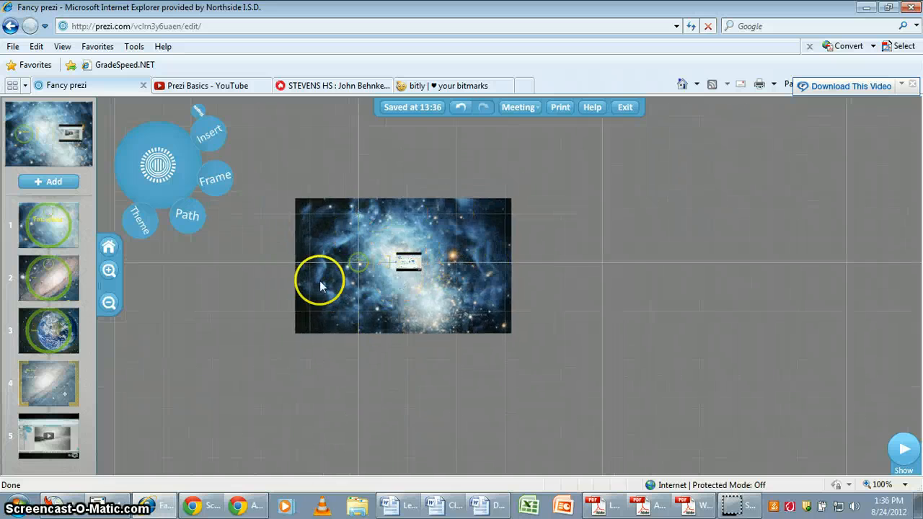
scroll(328, 280, up, 3)
Examine how the 3D background layers change across path points 1 to 4 and at different zoom levels.
click(46, 229)
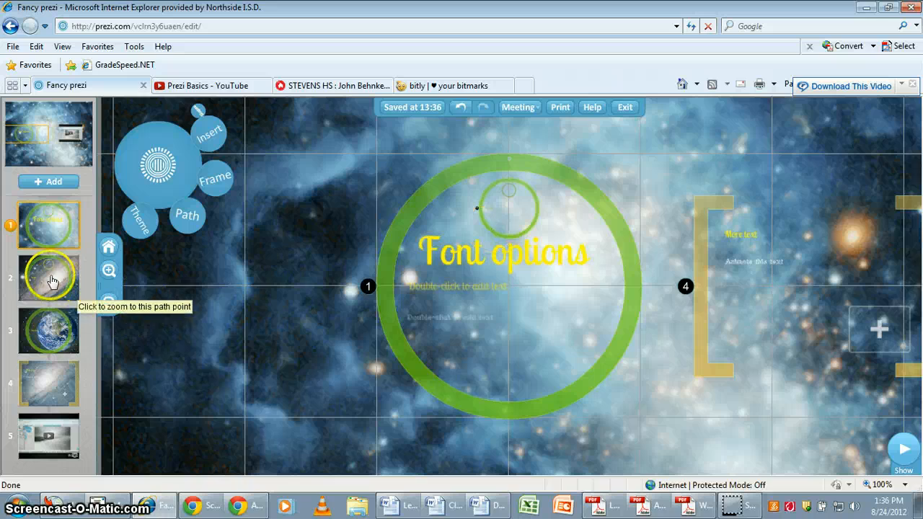
click(41, 283)
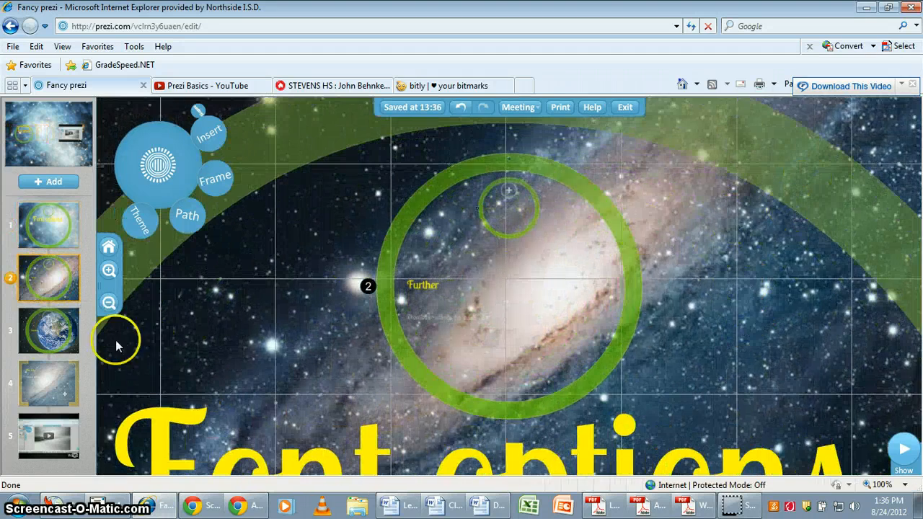
click(60, 337)
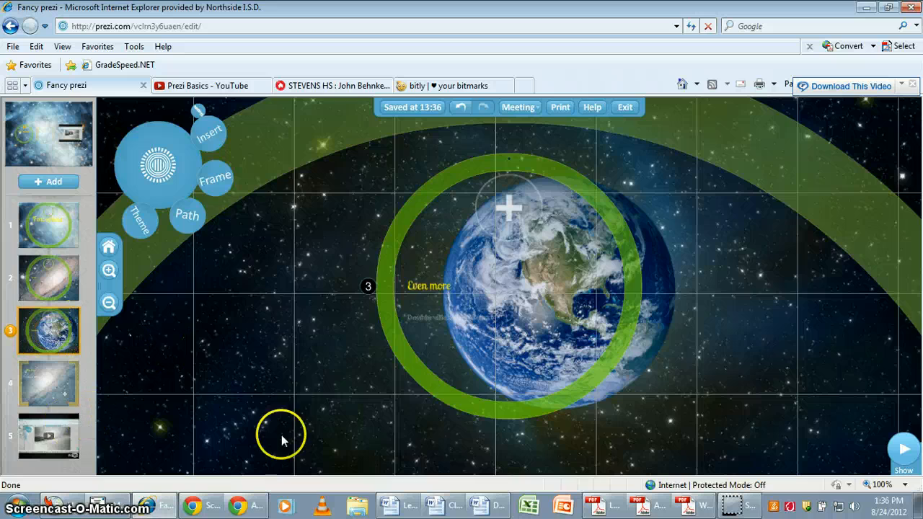
click(54, 233)
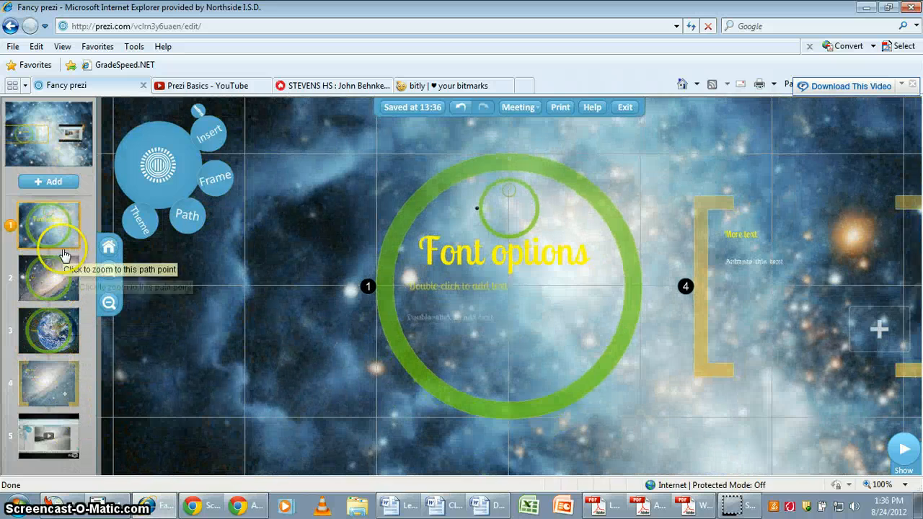
click(54, 286)
click(50, 330)
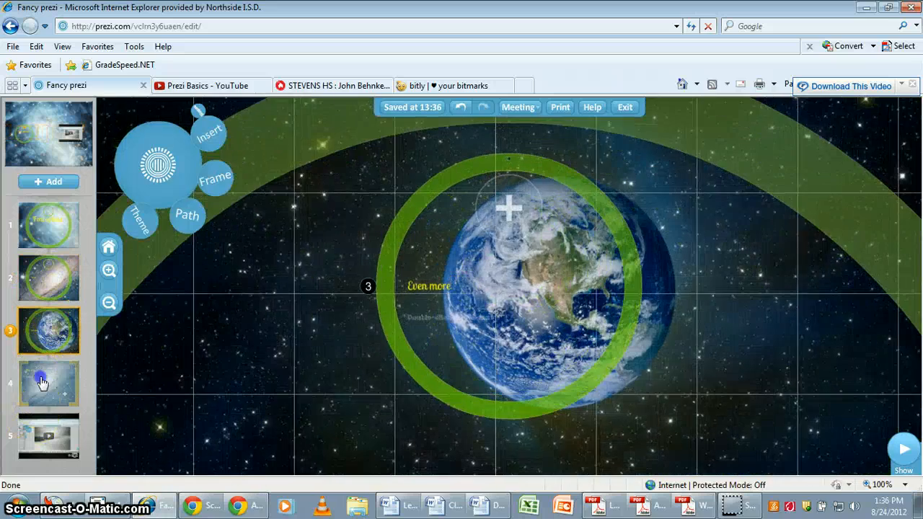
click(41, 383)
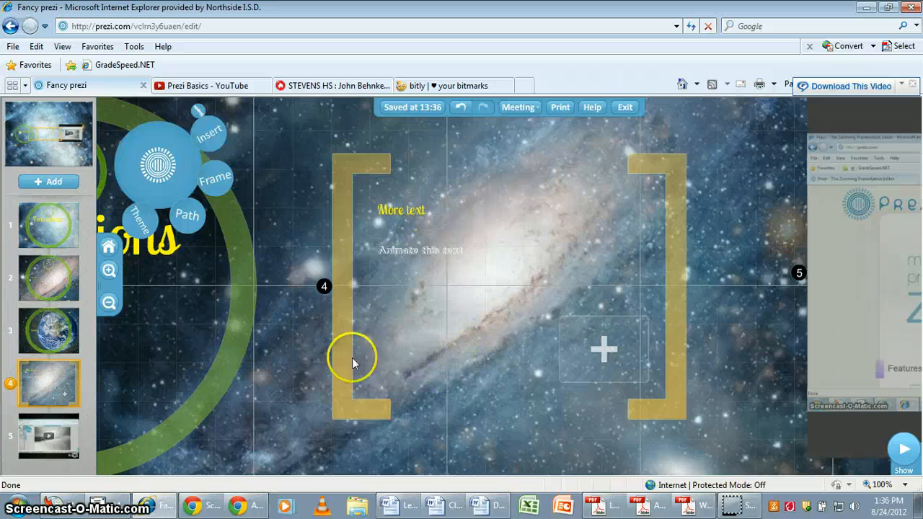
scroll(285, 300, down, 5)
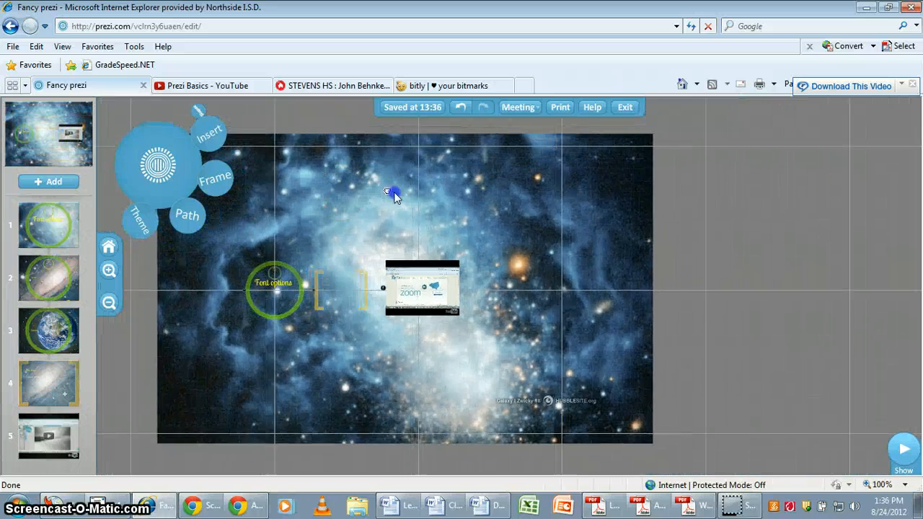
drag(394, 192, 455, 210)
scroll(421, 282, up, 2)
scroll(421, 287, up, 3)
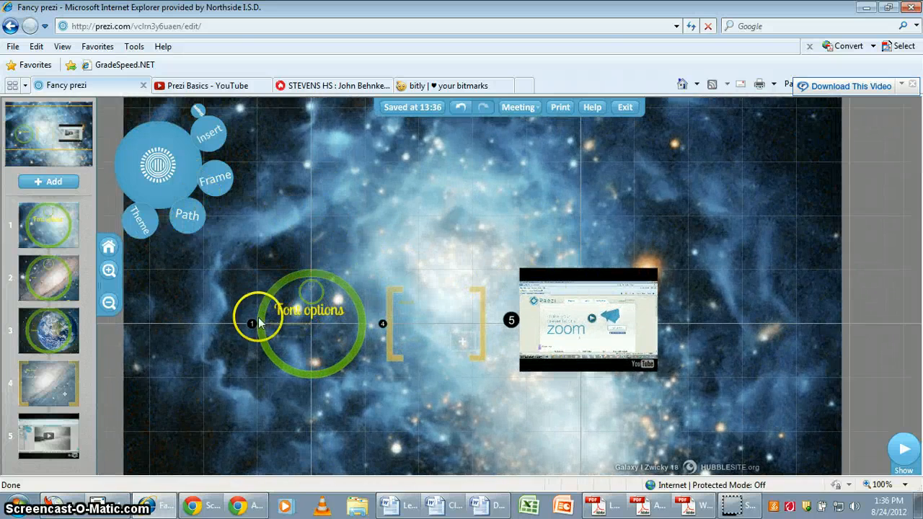
scroll(263, 321, up, 5)
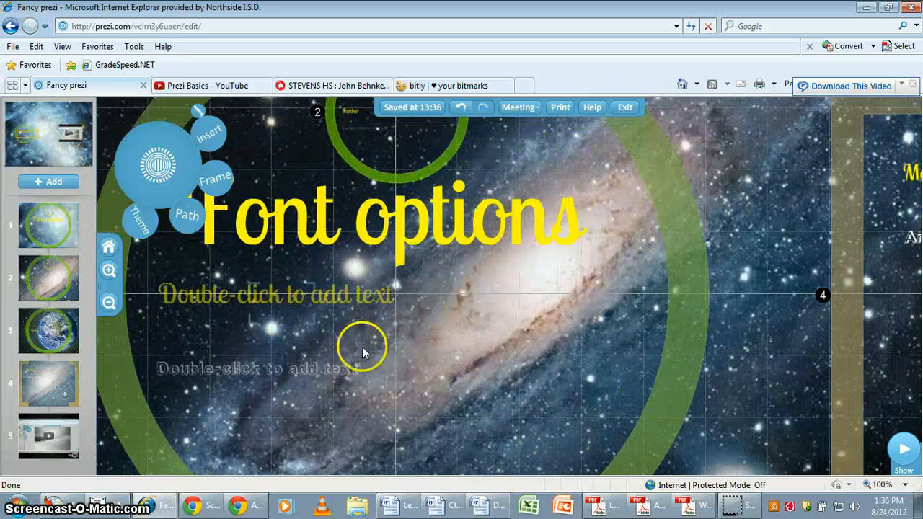
scroll(383, 346, up, 2)
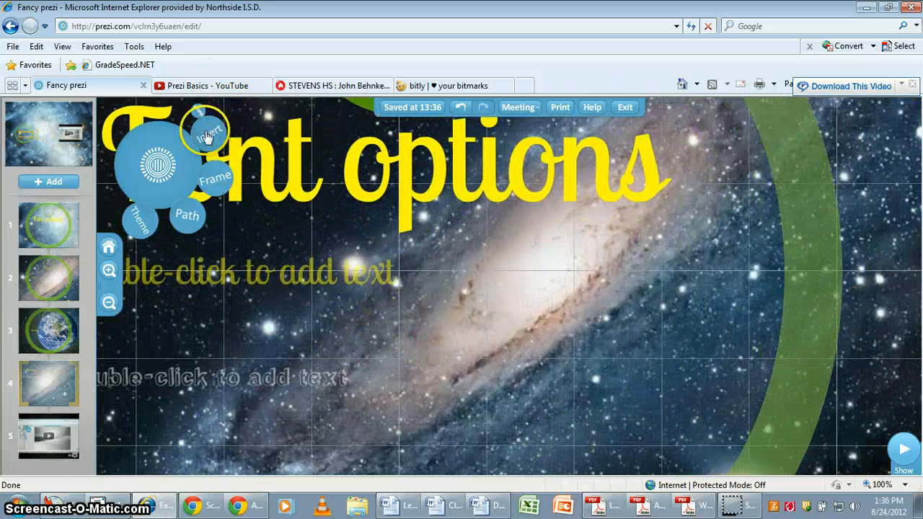
Draw an arrow rising toward the green circle frame under the "Font options" title, and a straight line crossing it.
click(207, 139)
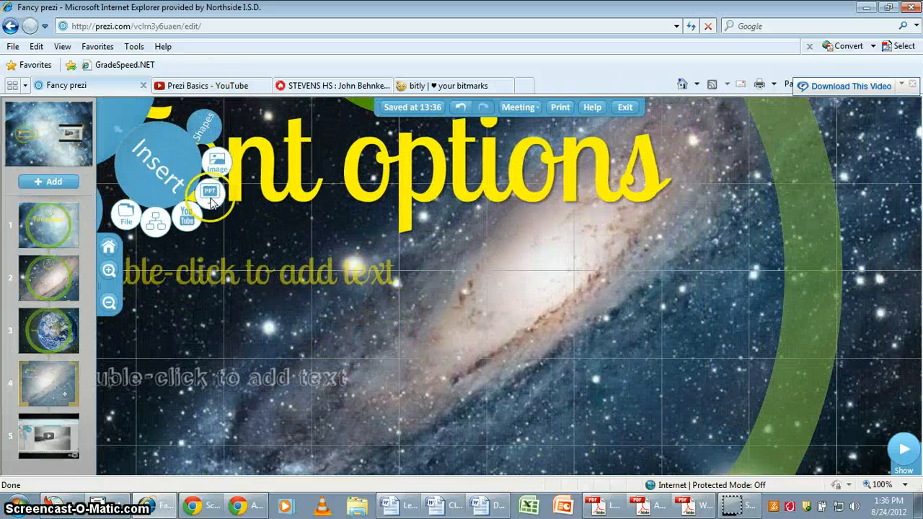
click(207, 130)
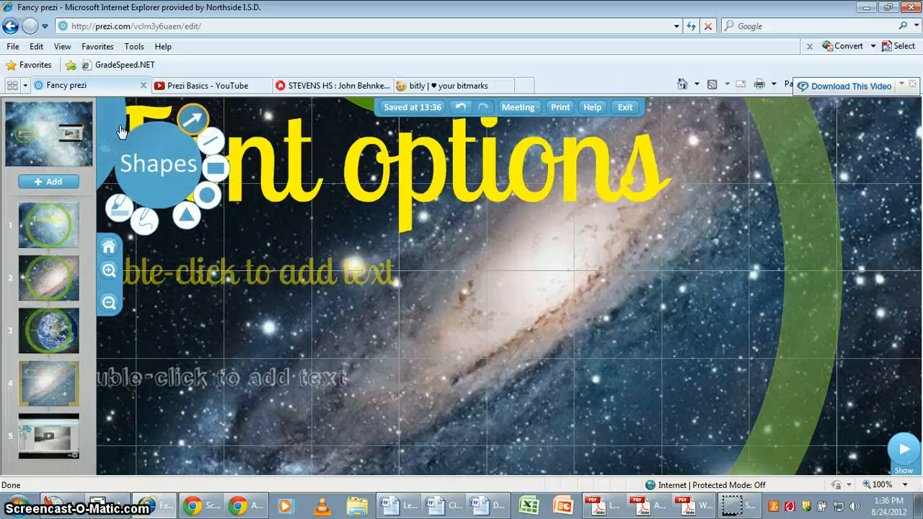
click(108, 148)
click(169, 167)
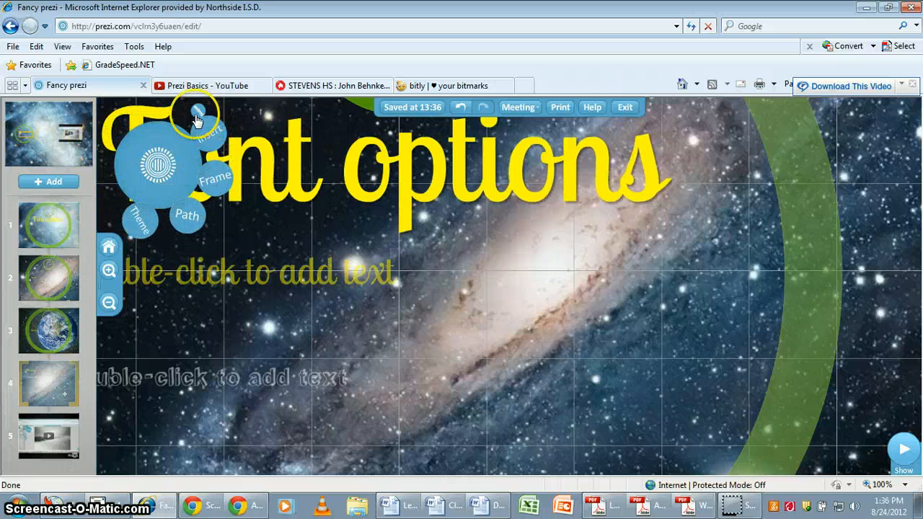
click(208, 134)
click(206, 129)
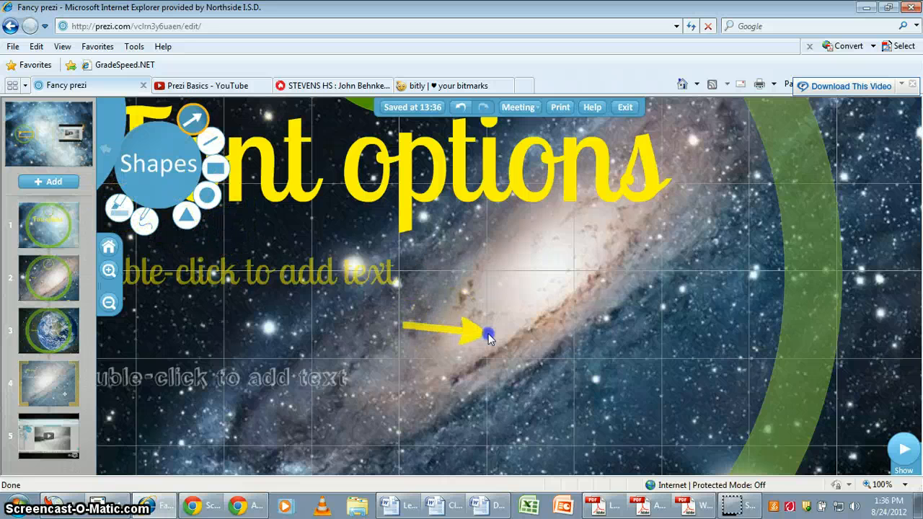
drag(488, 338, 714, 267)
click(209, 142)
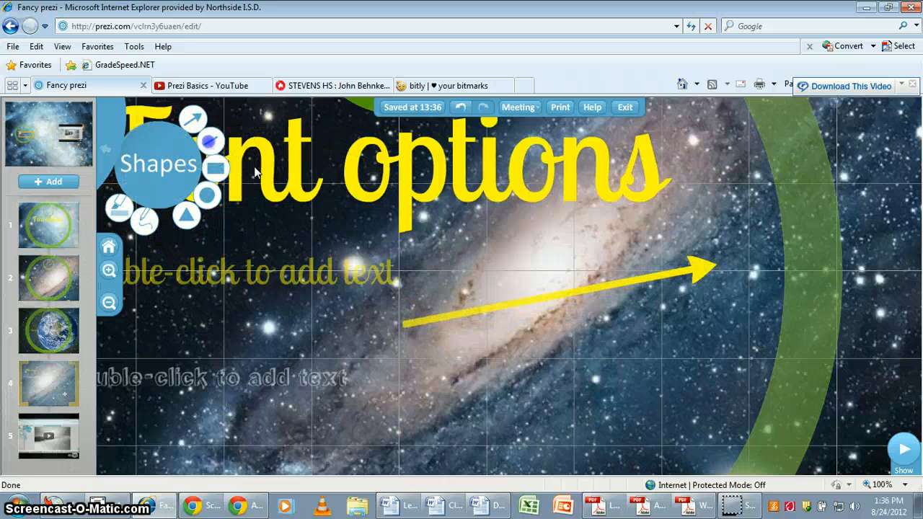
drag(482, 268, 704, 364)
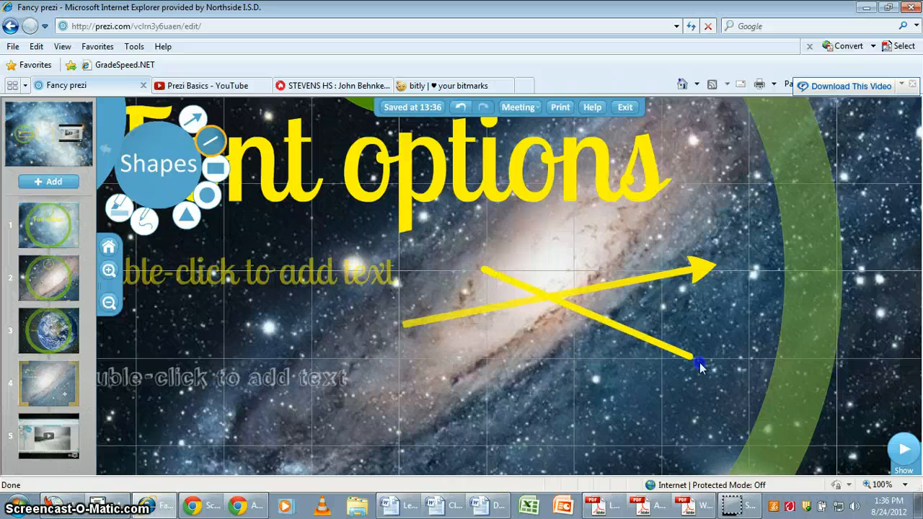
Draw a filled rectangle below the arrow's tail and a filled circle below the straight line.
click(218, 173)
drag(353, 335, 494, 411)
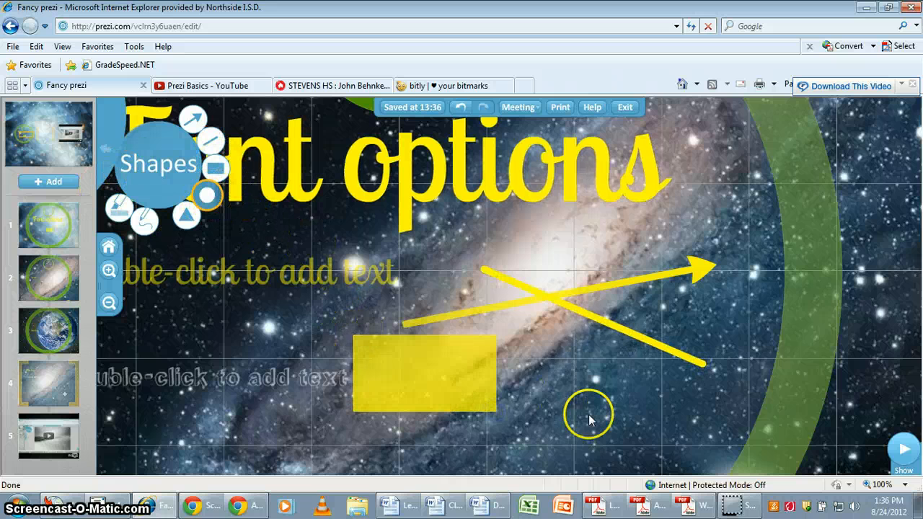
drag(536, 348, 627, 420)
Shrink the rectangle and place it between the two placeholder texts, and move the arrow and line apart so they no longer cross.
click(422, 369)
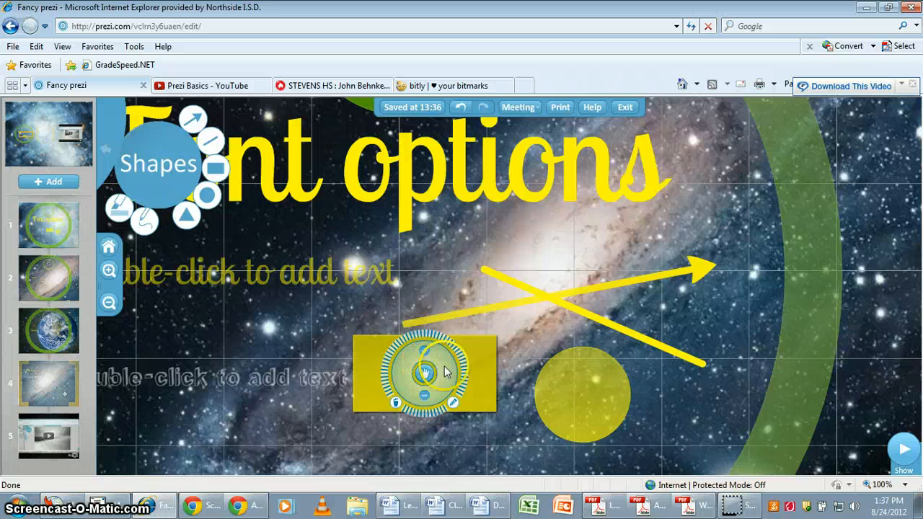
drag(445, 372, 306, 335)
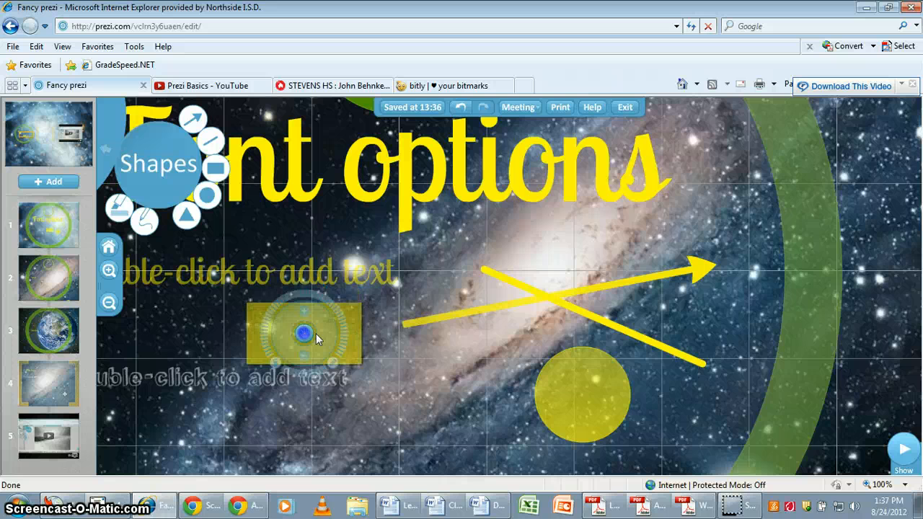
click(529, 303)
drag(515, 305, 547, 243)
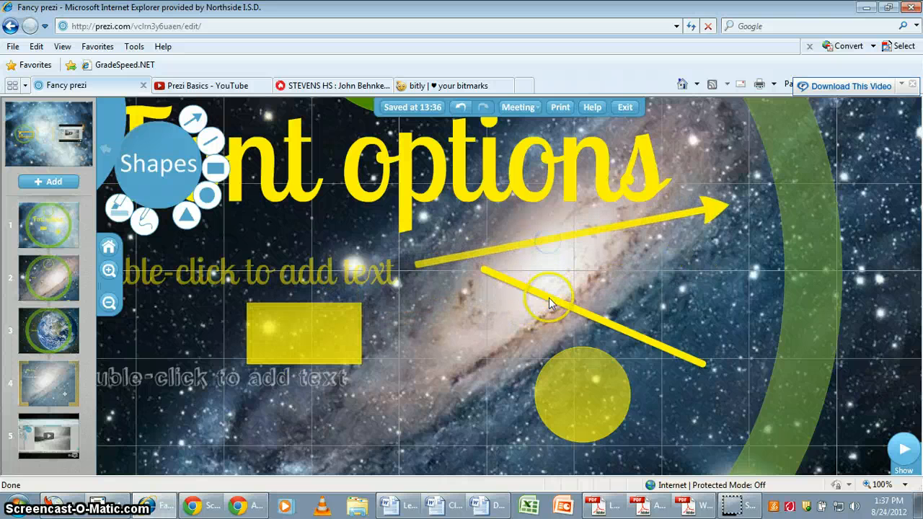
drag(549, 303, 531, 357)
drag(544, 252, 567, 267)
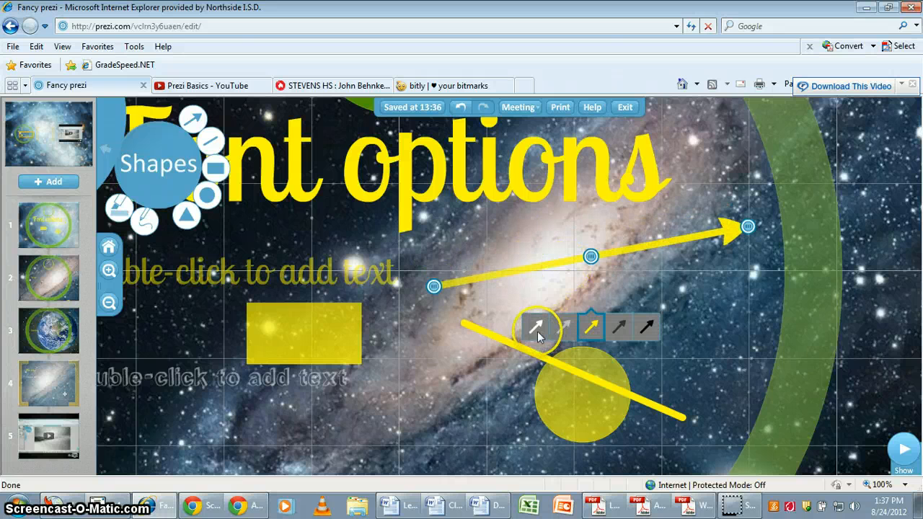
Recolor the arrow black and bend it into an upward curve ending beside the "Font options" title.
click(647, 328)
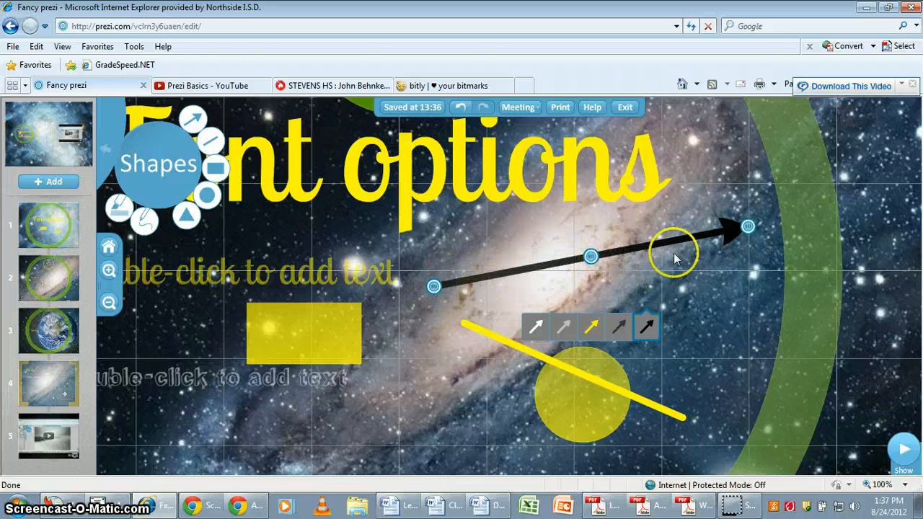
drag(440, 288, 460, 279)
click(602, 252)
drag(602, 252, 606, 284)
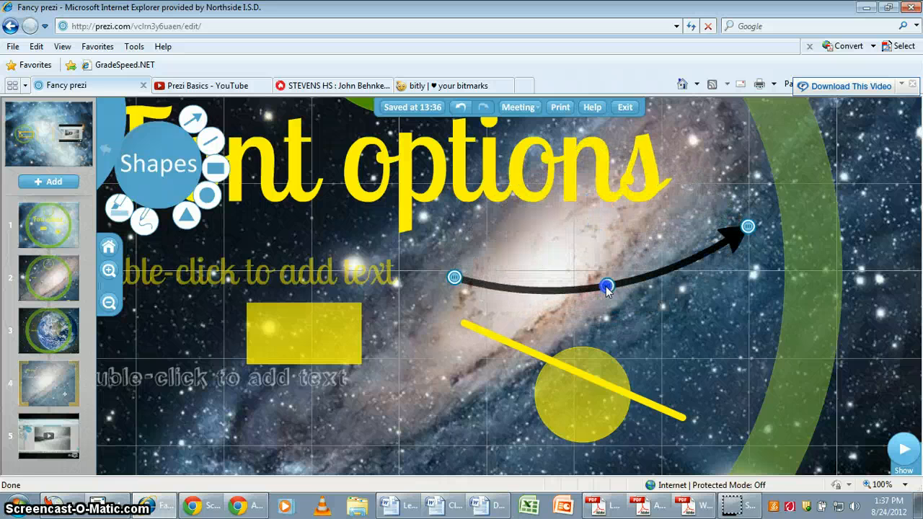
drag(748, 226, 726, 168)
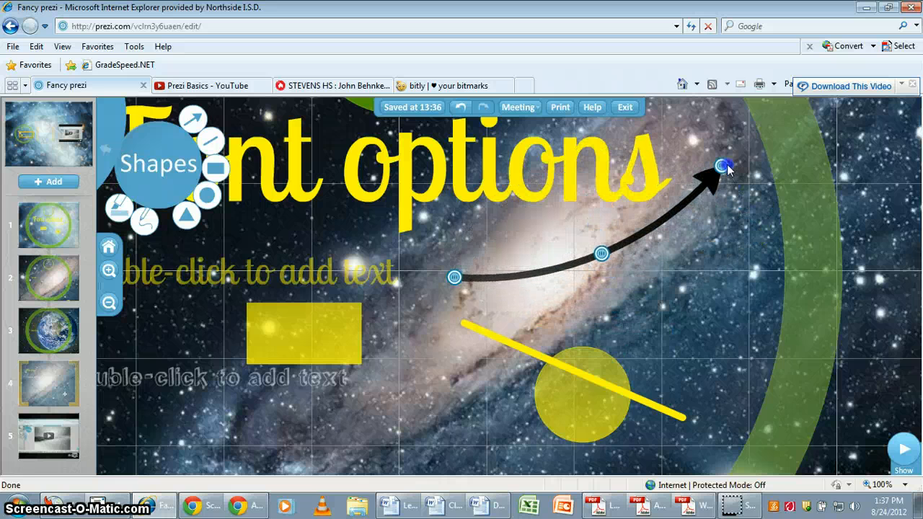
Finish reshaping the curved black arrow and make it thicker.
click(642, 235)
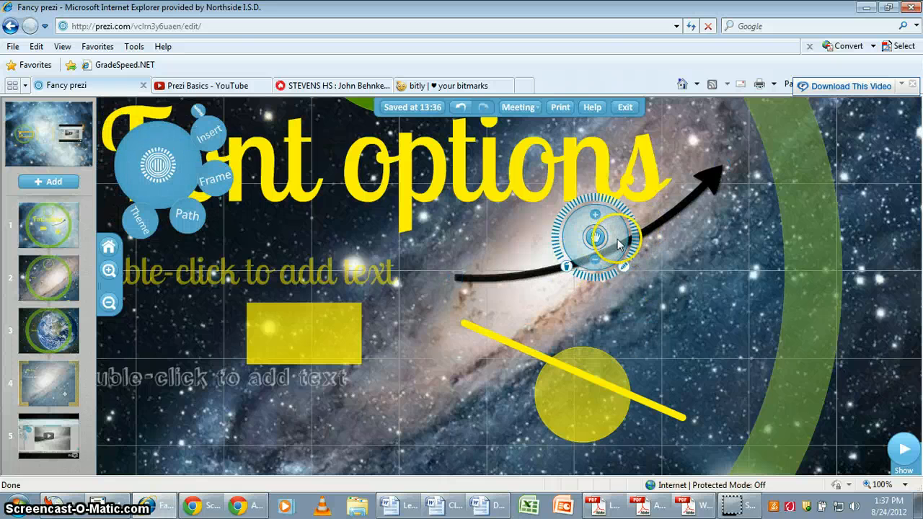
drag(618, 244, 598, 232)
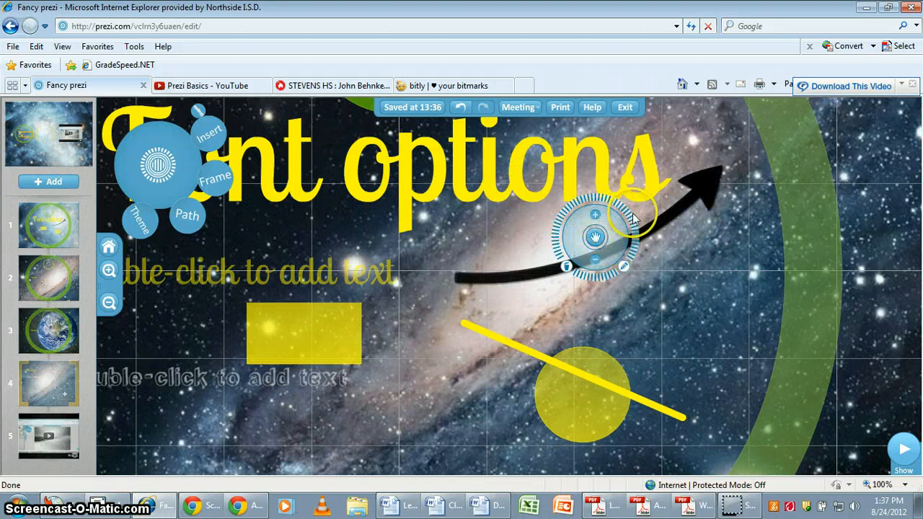
drag(630, 216, 650, 211)
Move the filled circle up below the arrowhead and recolor it white.
drag(575, 374, 651, 296)
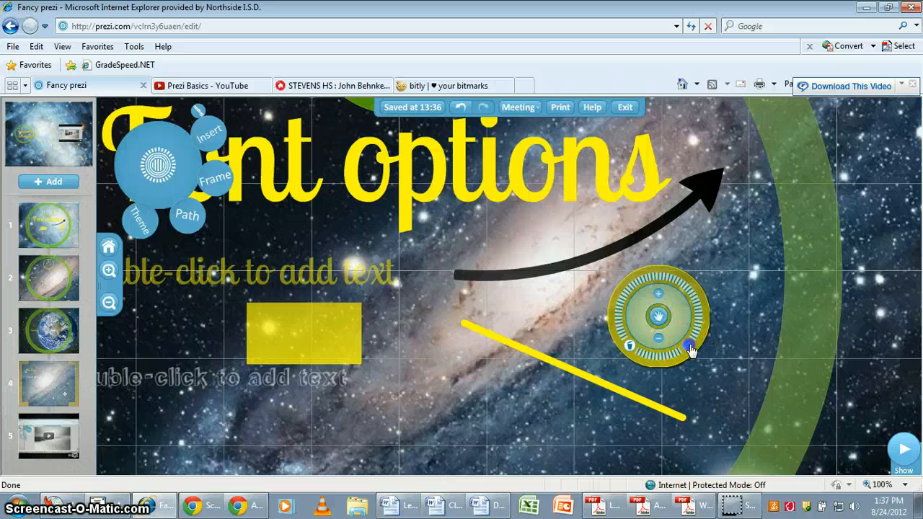
click(687, 345)
click(631, 394)
click(603, 394)
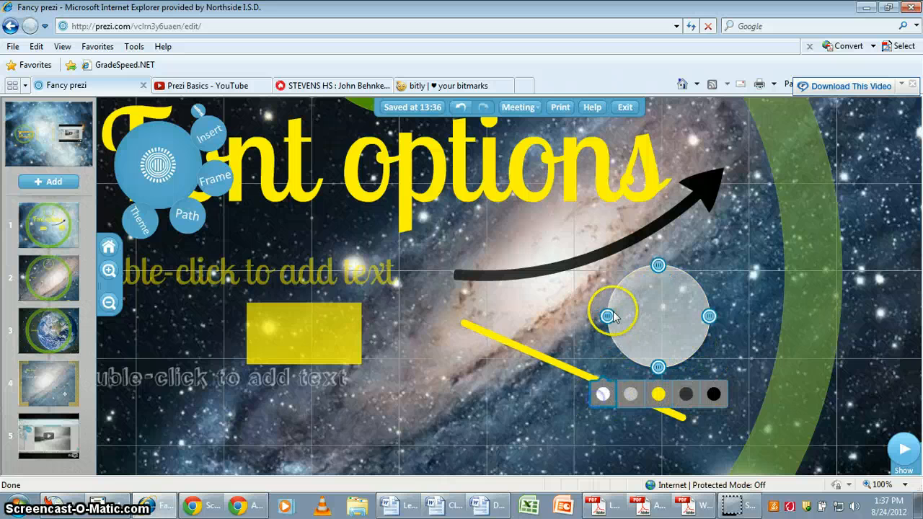
mouse_move(608, 316)
mouse_down()
mouse_move(504, 270)
mouse_move(586, 320)
mouse_move(608, 316)
mouse_up()
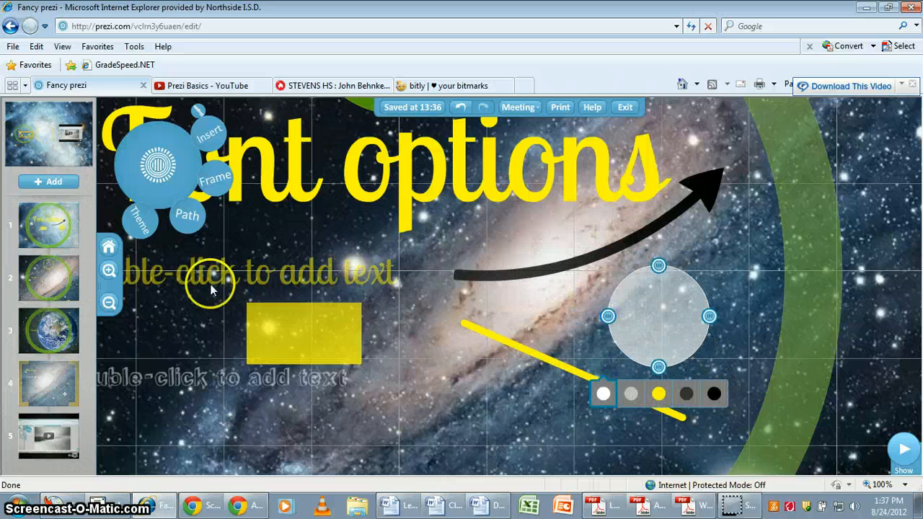
Move the yellow rectangle away from the placeholder texts to just below the upper end of the yellow line.
drag(300, 330, 483, 388)
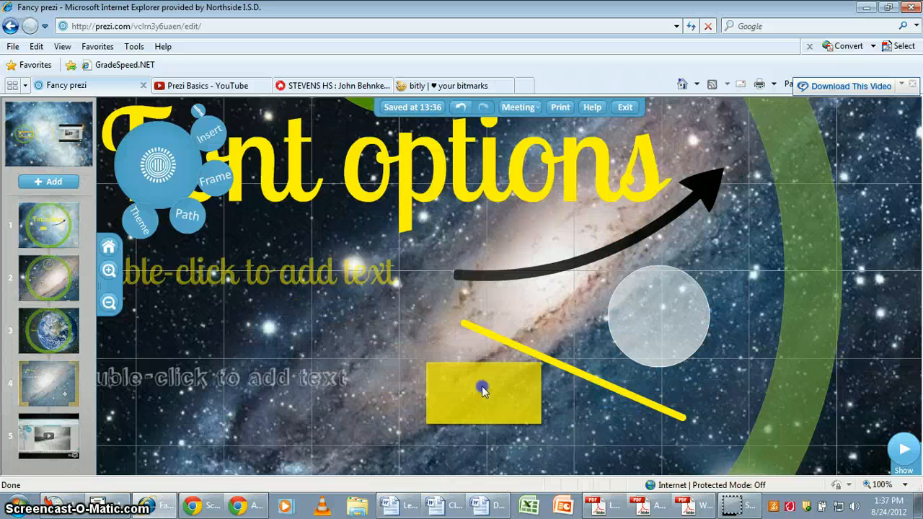
click(198, 113)
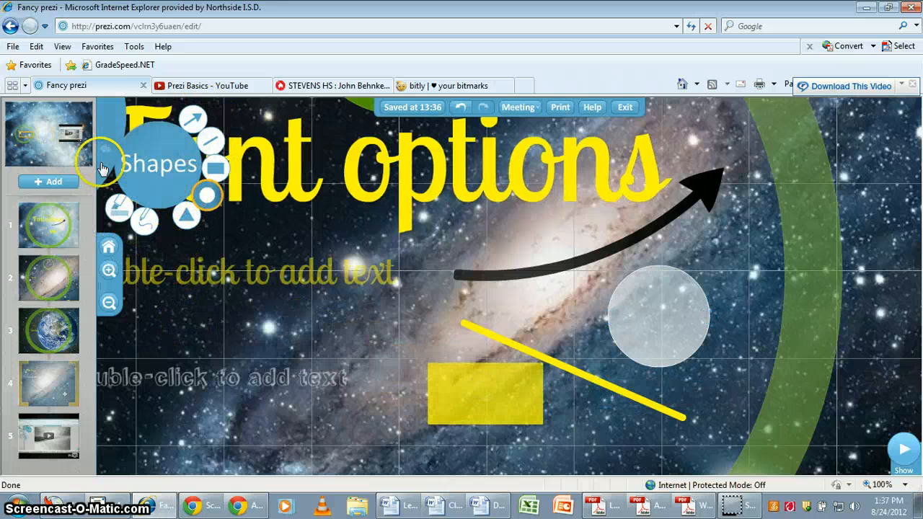
click(104, 151)
Fill the lower placeholder text in the "Font options" frame with "More words".
drag(199, 330, 332, 402)
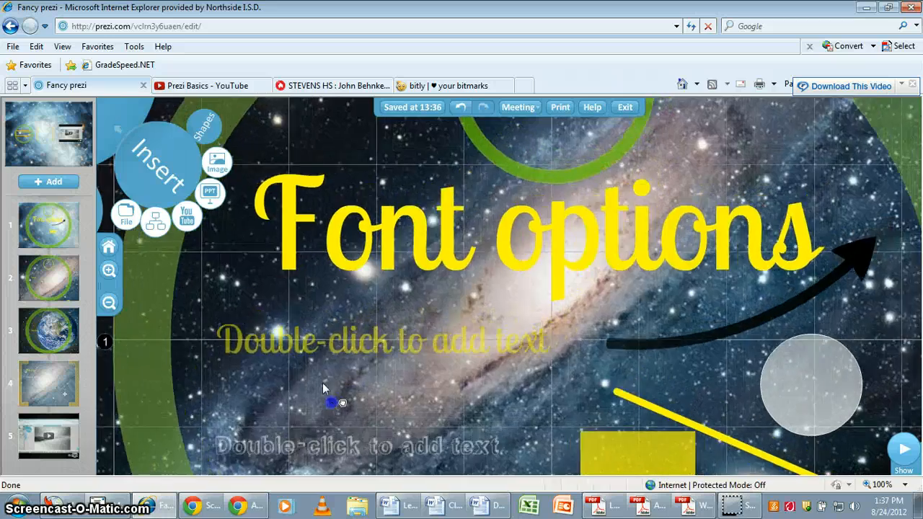
scroll(296, 265, down, 3)
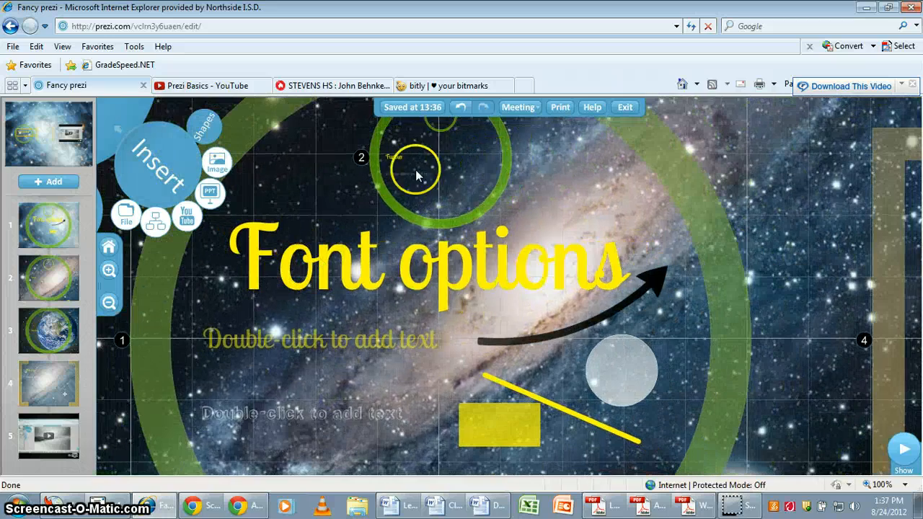
double_click(257, 413)
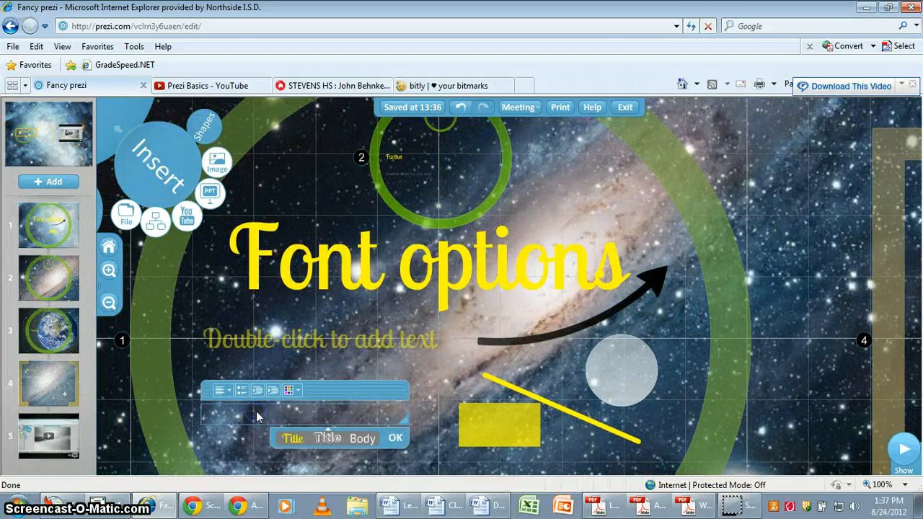
text(More words)
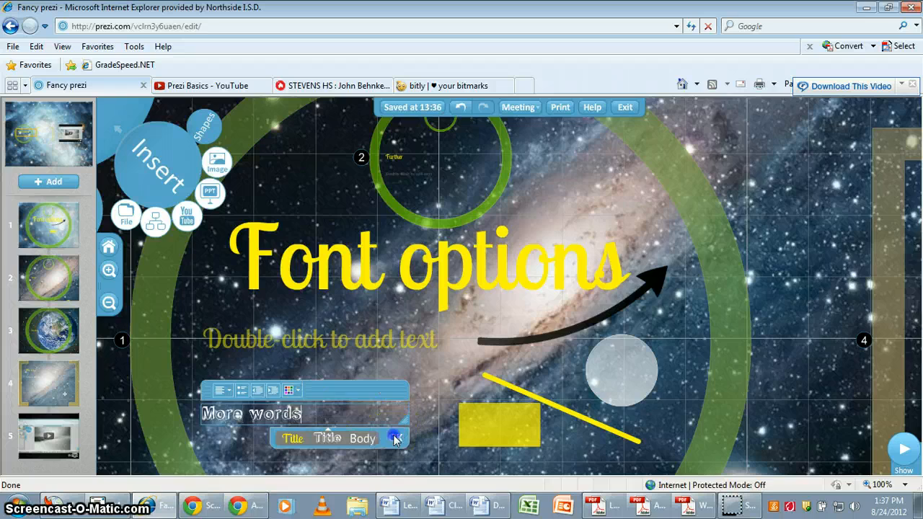
click(394, 439)
Highlight the text "More words" with overlapping strokes of the highlighter.
click(249, 414)
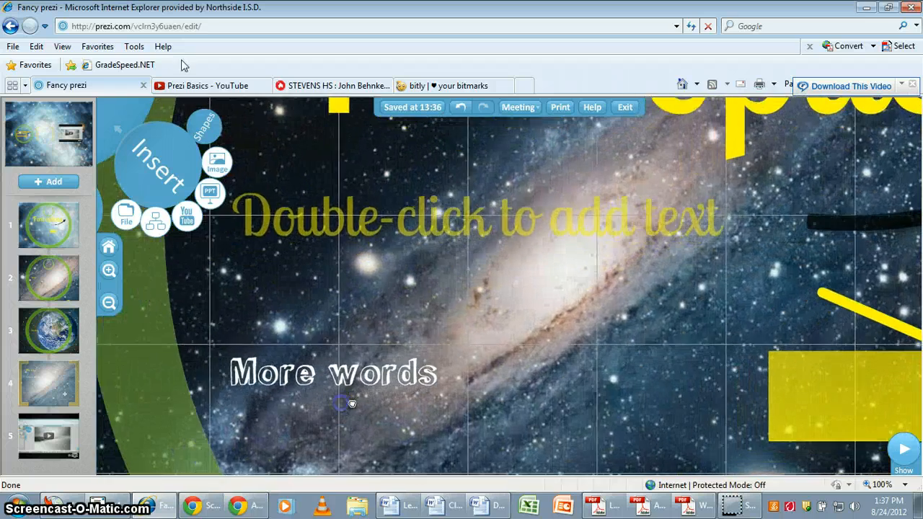
click(204, 126)
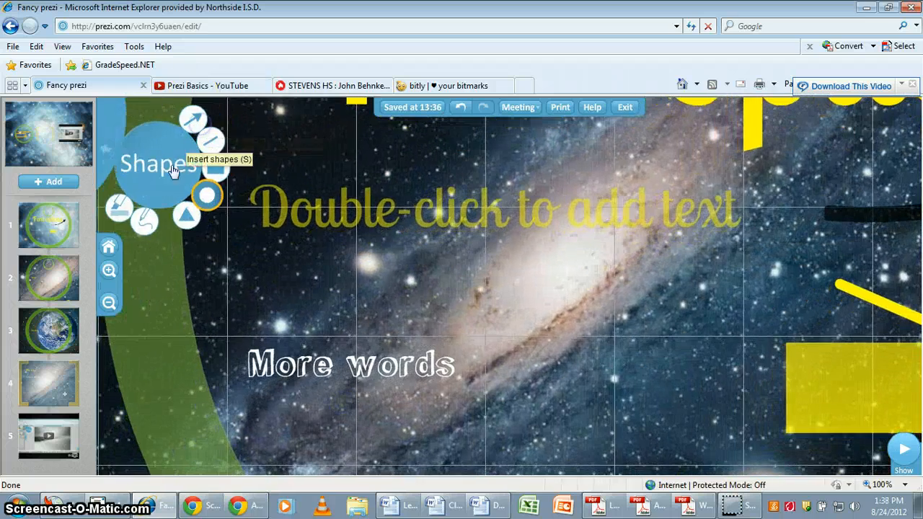
click(119, 209)
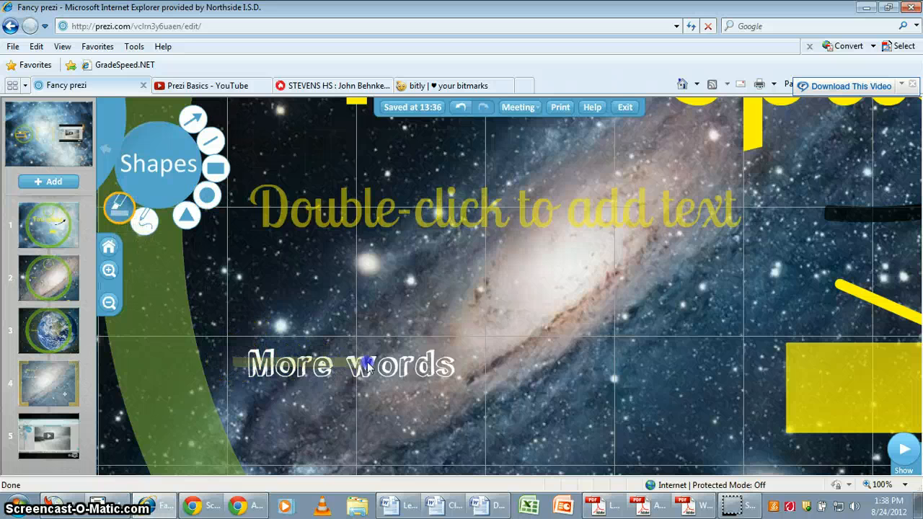
click(391, 370)
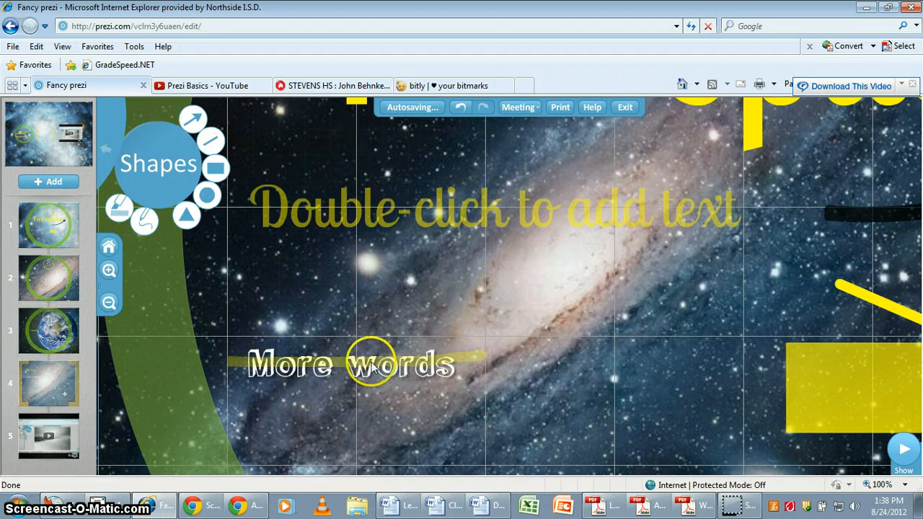
mouse_move(374, 367)
mouse_down()
mouse_move(376, 329)
mouse_move(339, 358)
mouse_move(370, 354)
mouse_move(351, 360)
mouse_up()
click(119, 209)
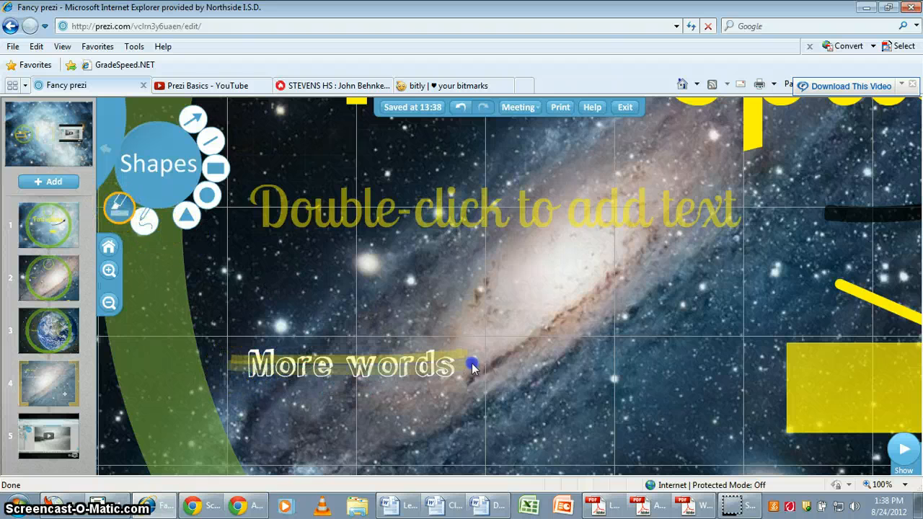
drag(473, 363, 474, 364)
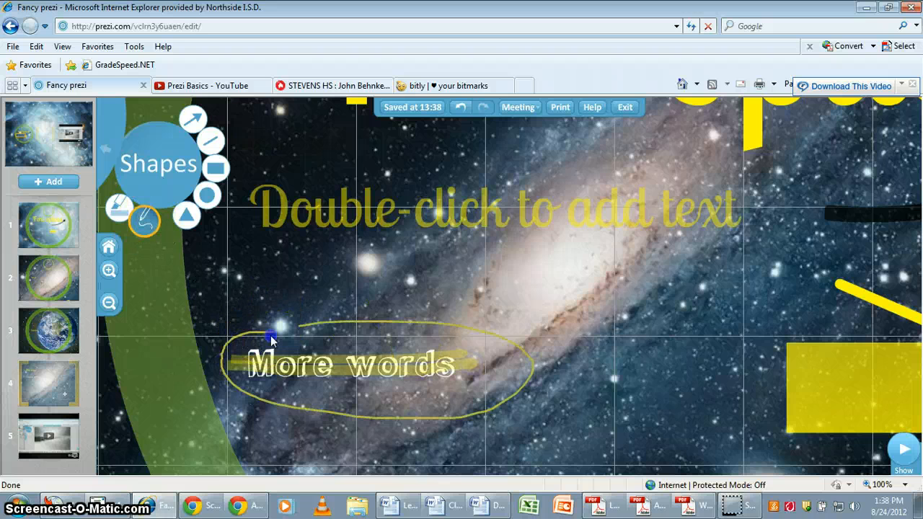
Draw a freehand loop around the highlighted text "More words".
drag(271, 340, 279, 340)
double_click(289, 334)
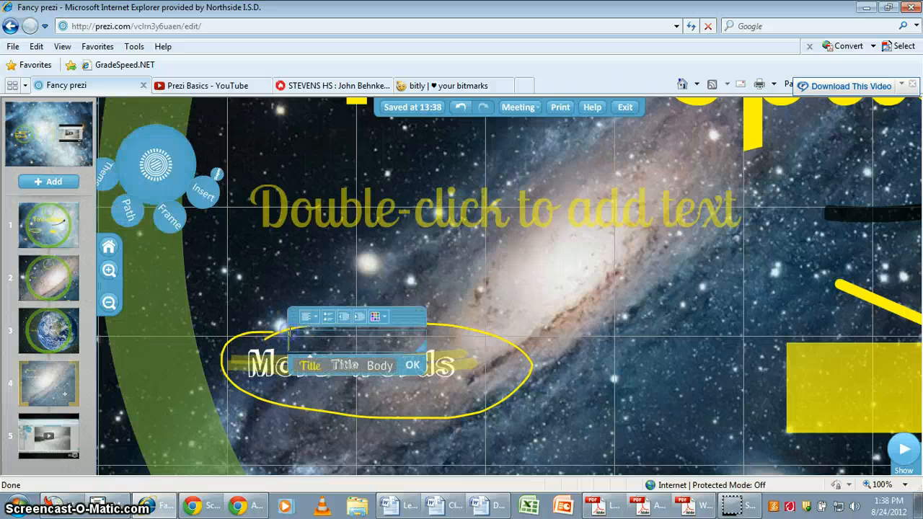
click(285, 332)
double_click(280, 332)
click(267, 335)
click(433, 325)
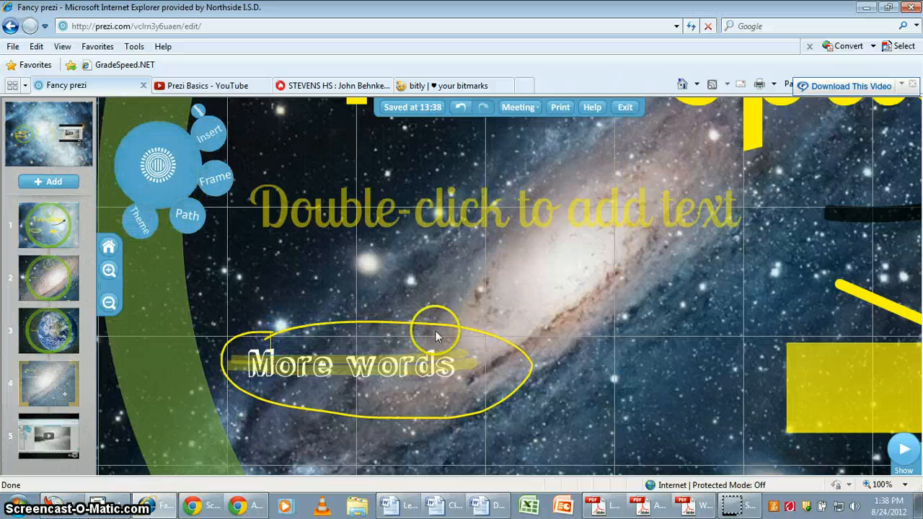
click(454, 324)
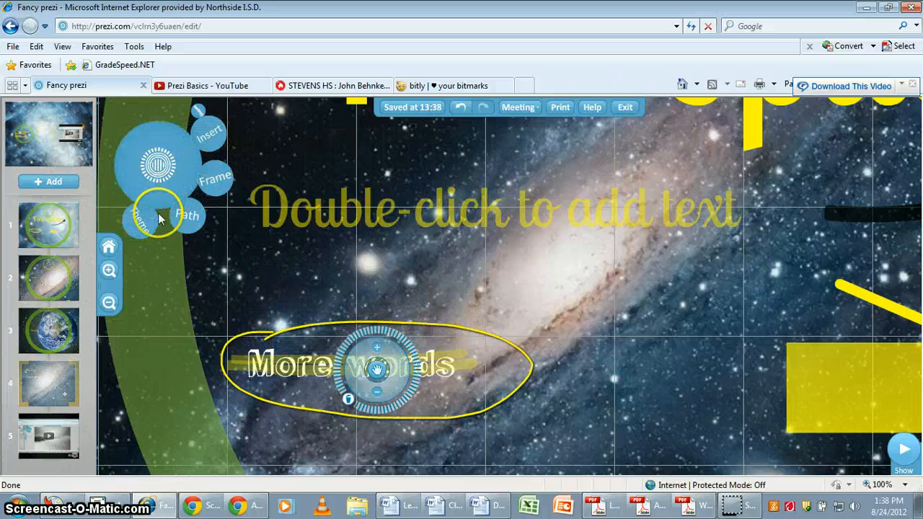
Set the theme's arrow and line color to red in the Theme Wizard.
click(153, 211)
click(218, 144)
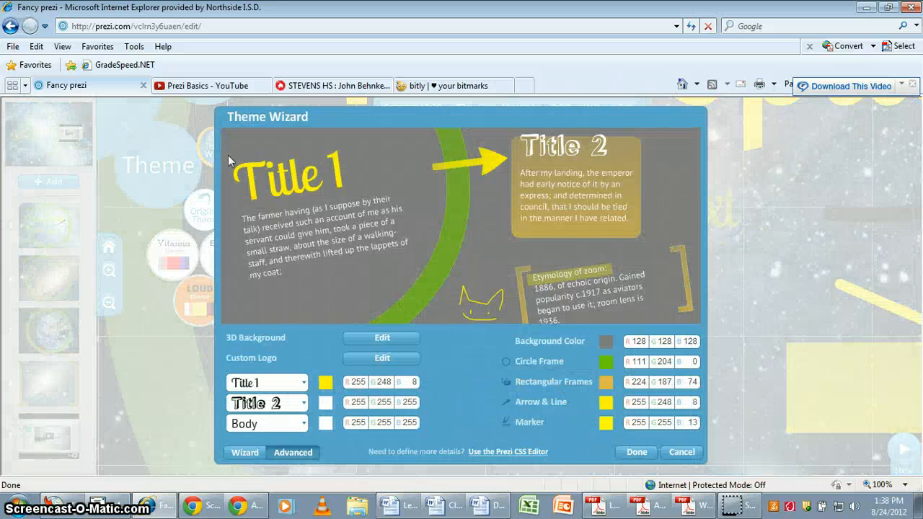
click(264, 453)
click(497, 452)
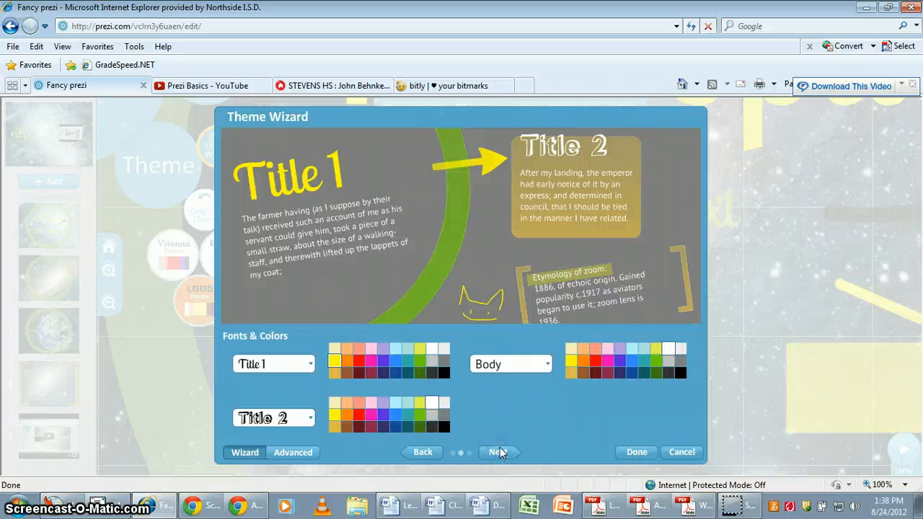
click(499, 453)
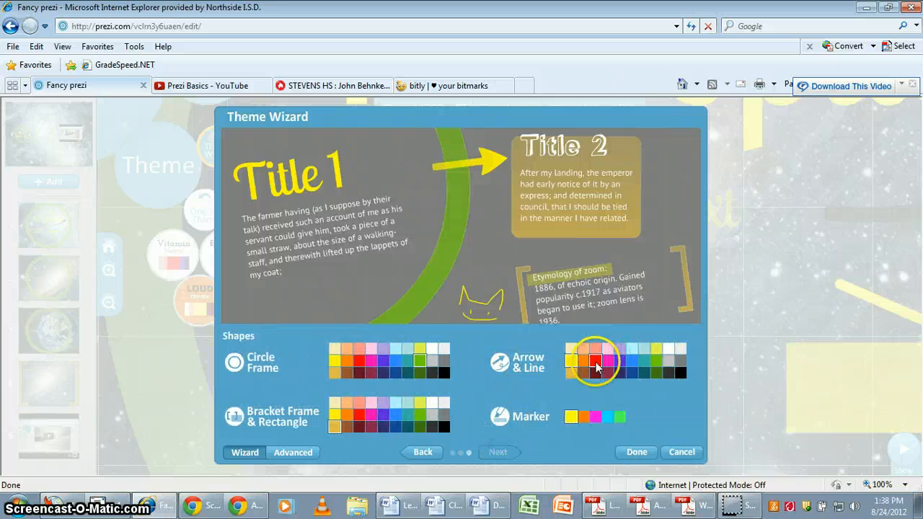
click(596, 365)
click(626, 453)
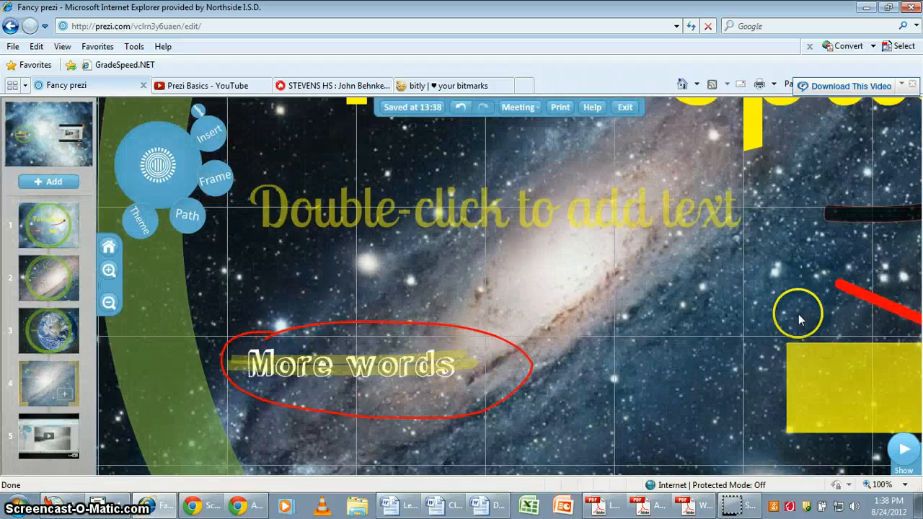
Try black and dark grey on the curved arrow beside "Font options", settling on the theme's red.
drag(799, 319, 303, 382)
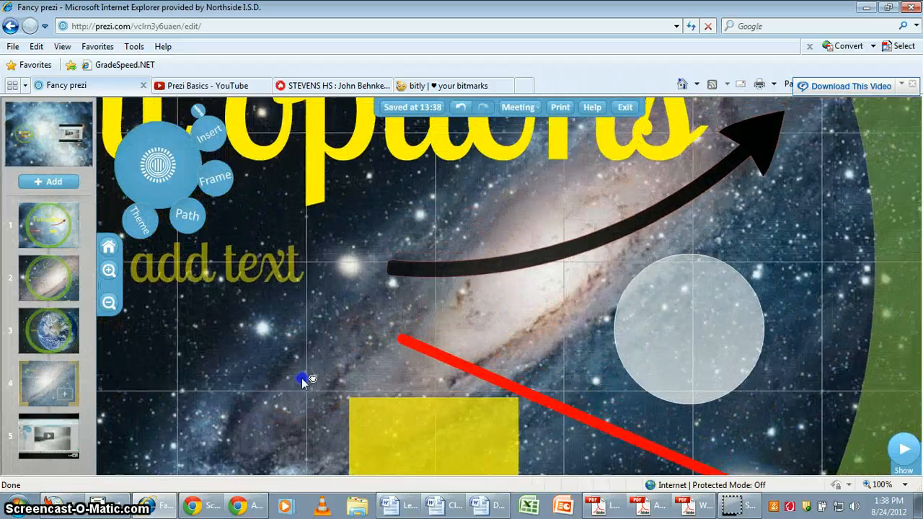
click(592, 266)
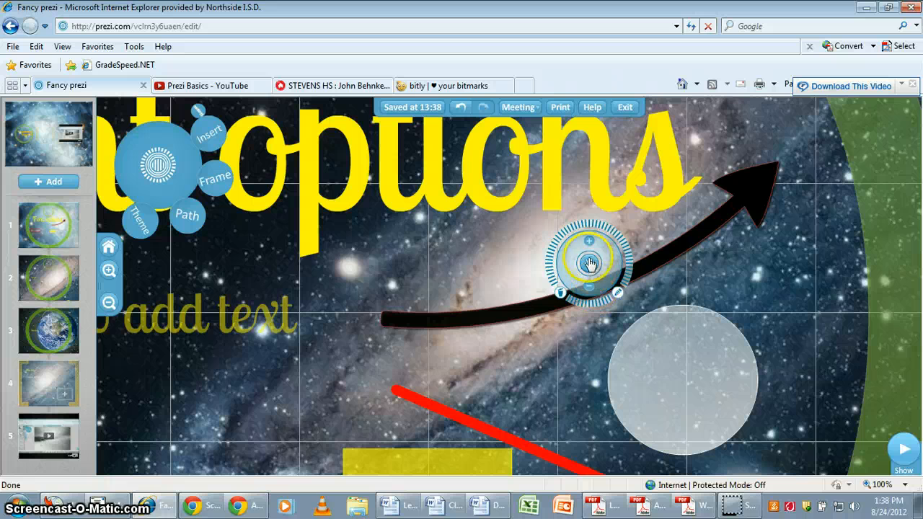
click(618, 292)
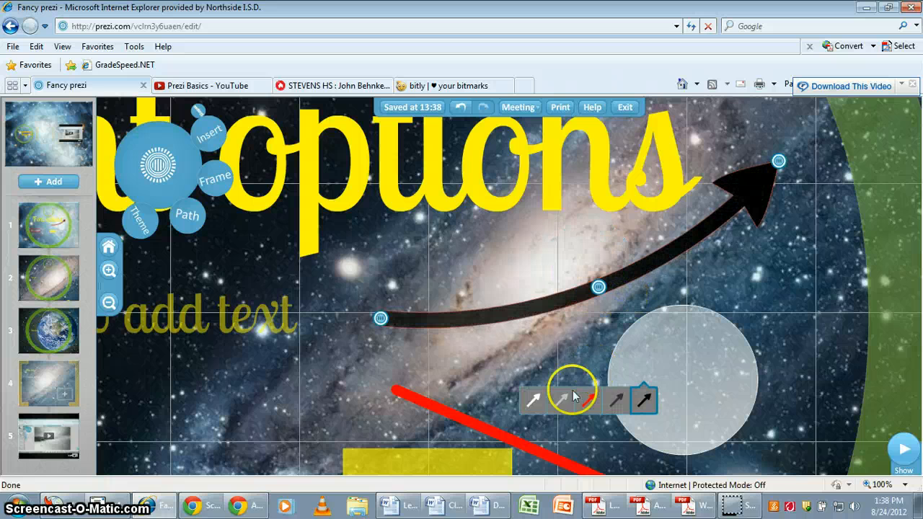
click(590, 402)
click(644, 401)
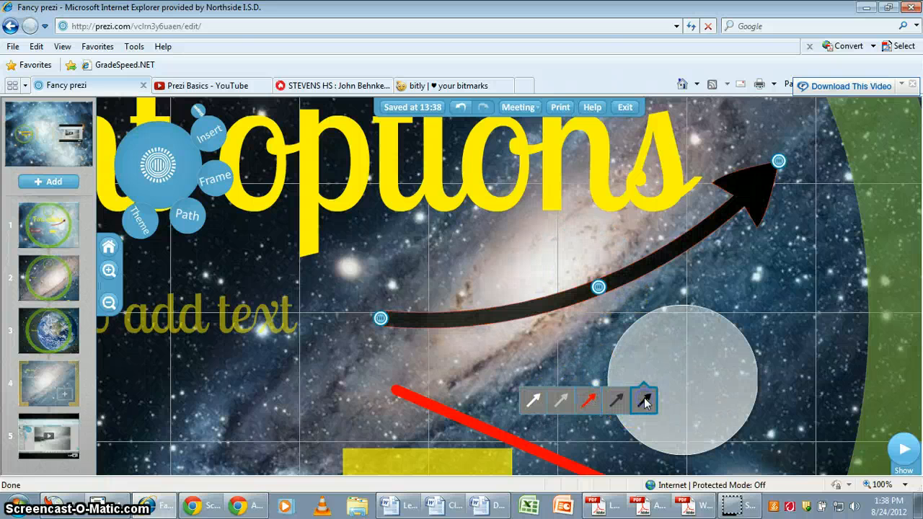
click(622, 401)
click(593, 403)
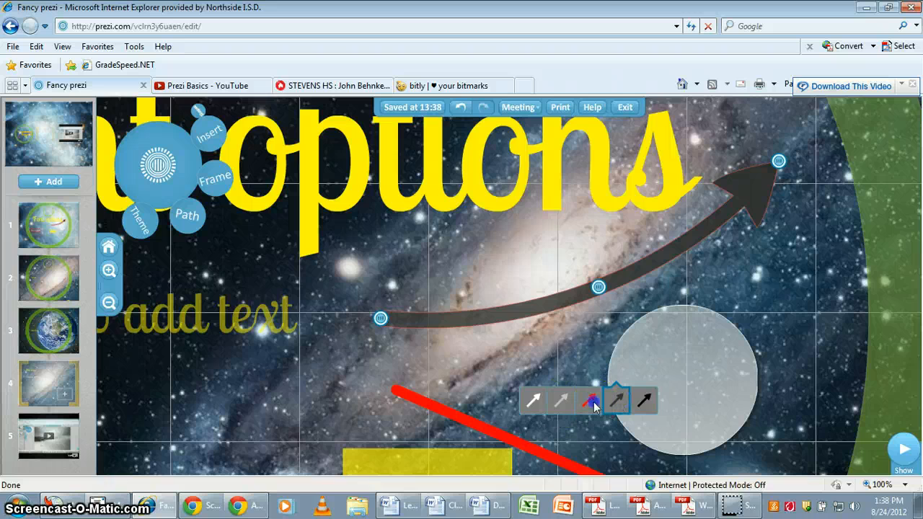
Shrink the red freehand loop slightly and position it around the text "More words".
drag(289, 391, 854, 180)
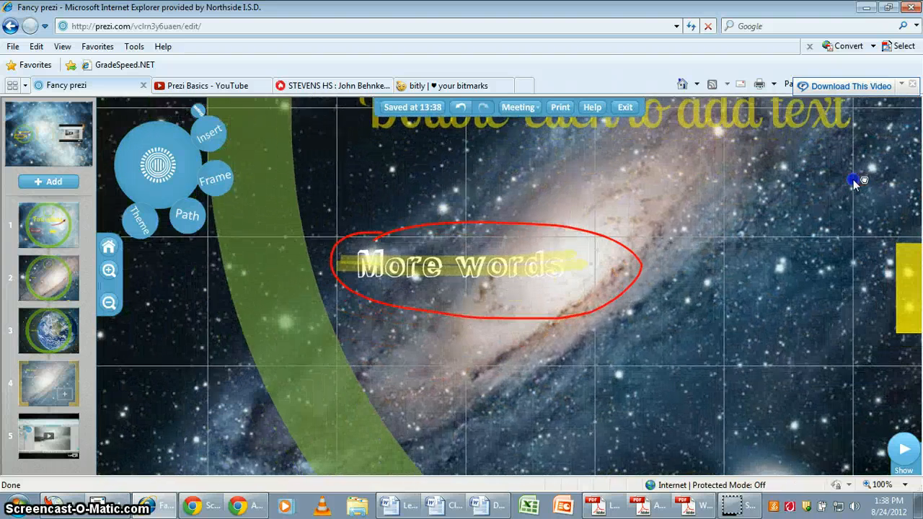
drag(426, 231, 394, 260)
mouse_move(484, 285)
mouse_down()
mouse_move(499, 293)
mouse_move(437, 299)
mouse_move(472, 266)
mouse_move(494, 275)
mouse_move(472, 278)
mouse_up()
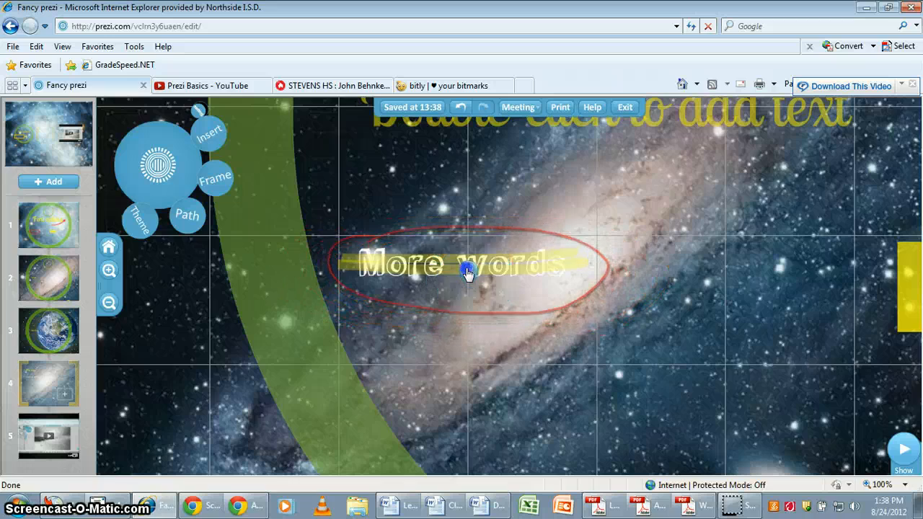
Bring the whole prezi into view and start an online presentation of it.
click(115, 248)
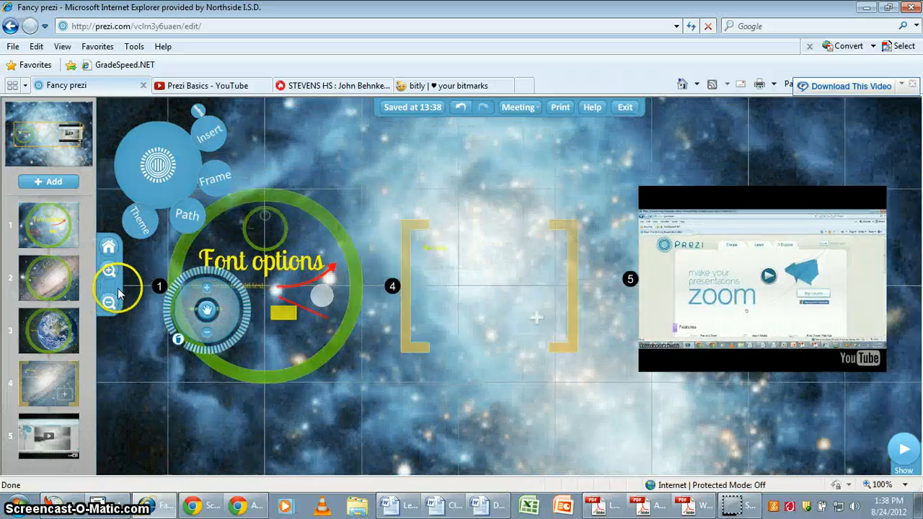
scroll(170, 337, down, 2)
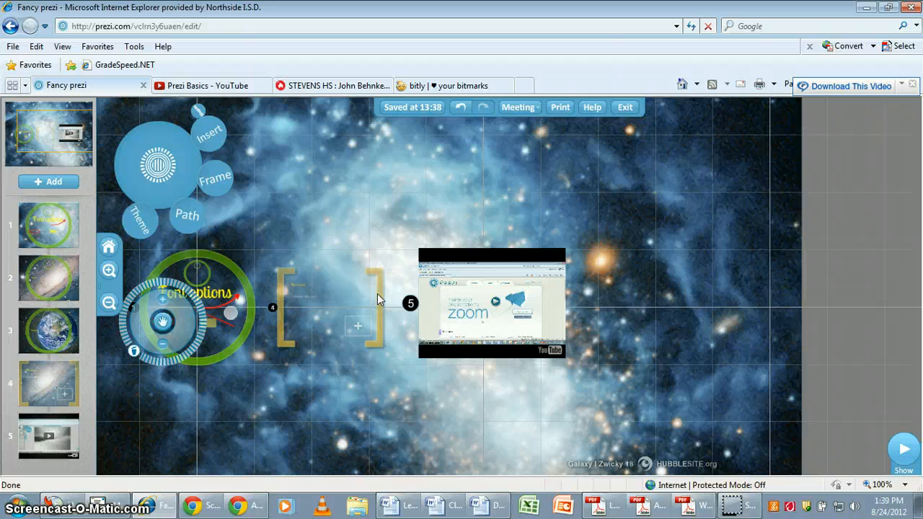
drag(313, 185, 364, 185)
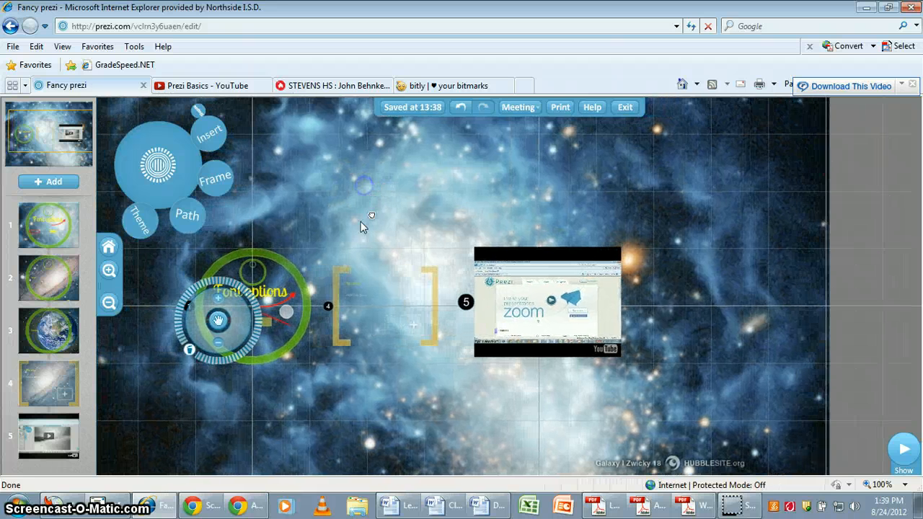
click(381, 260)
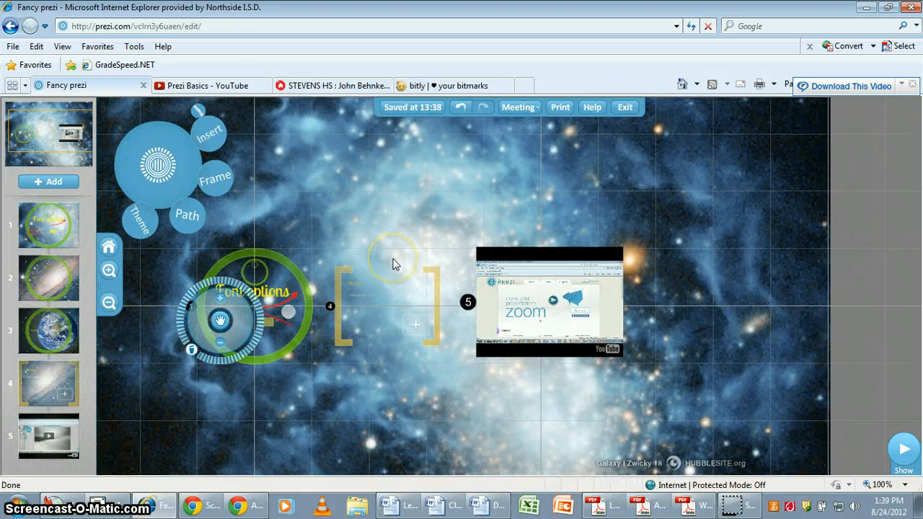
click(534, 113)
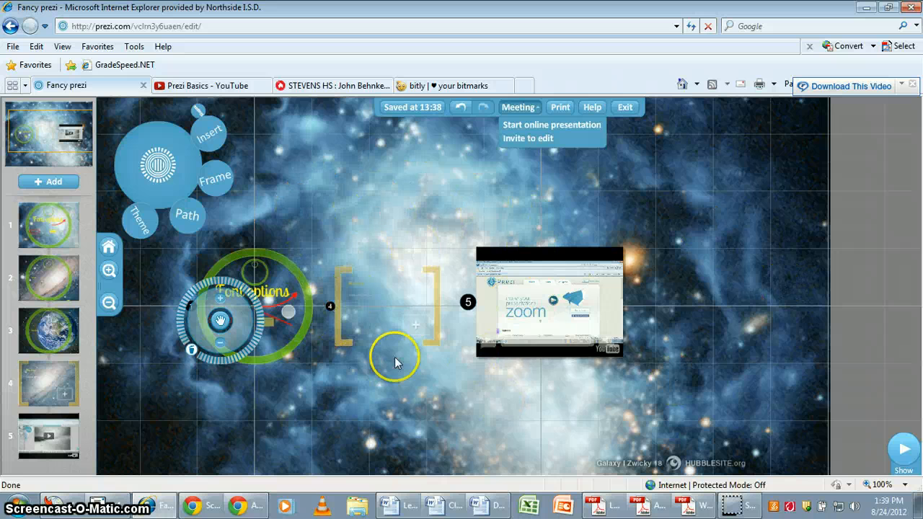
click(523, 130)
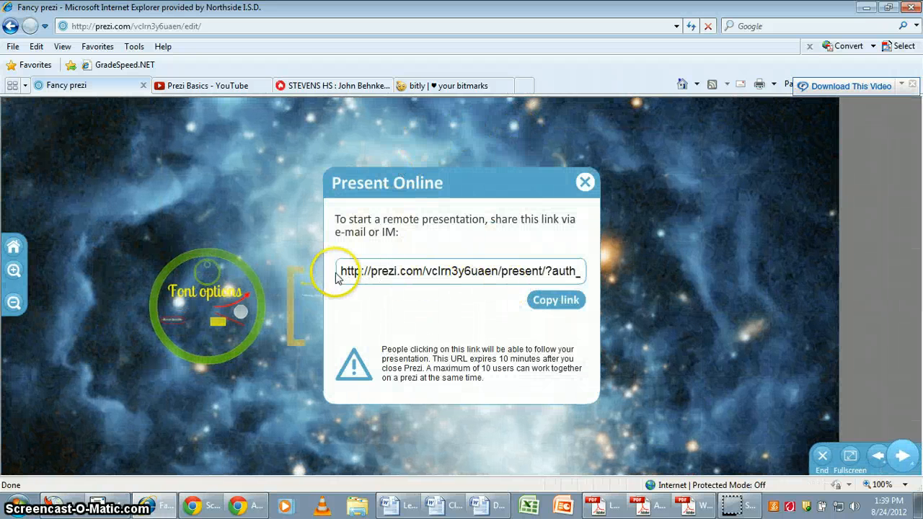
Copy the complete share link of the online presentation and switch to the bitly bitmarks page.
drag(343, 270, 658, 272)
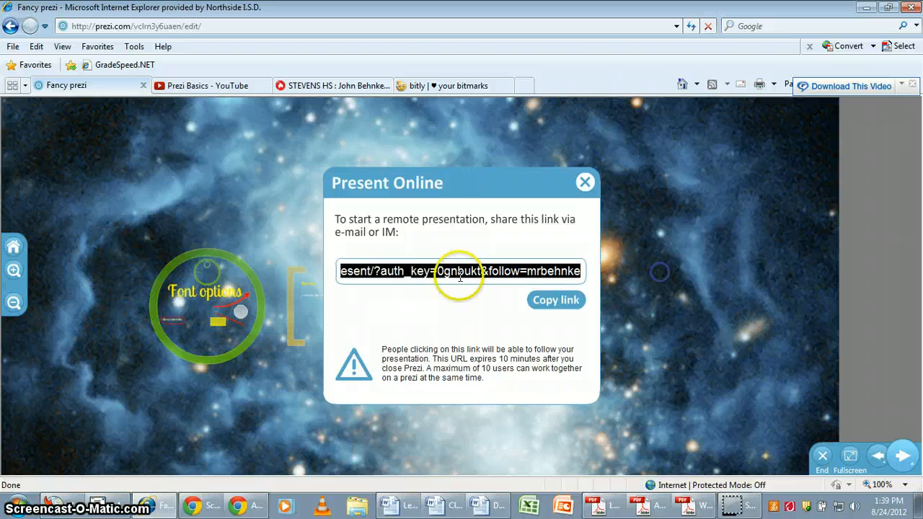
right_click(416, 274)
click(449, 139)
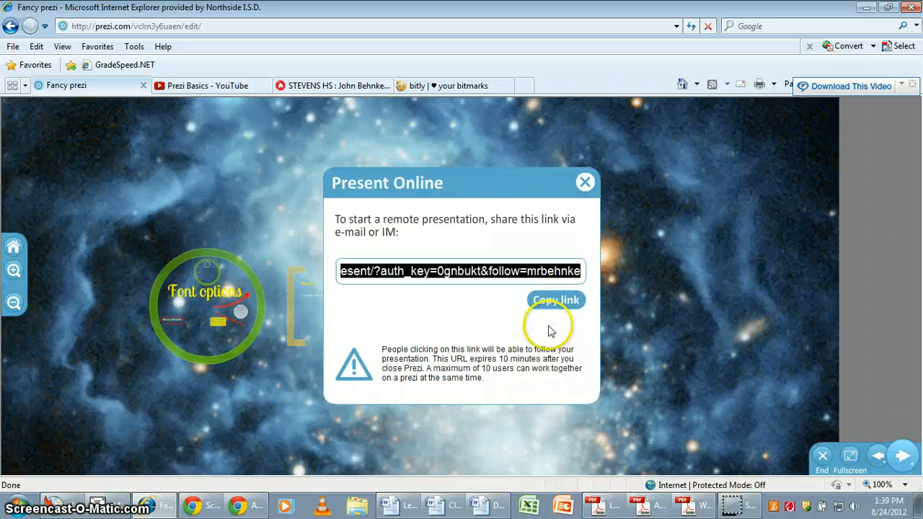
click(433, 87)
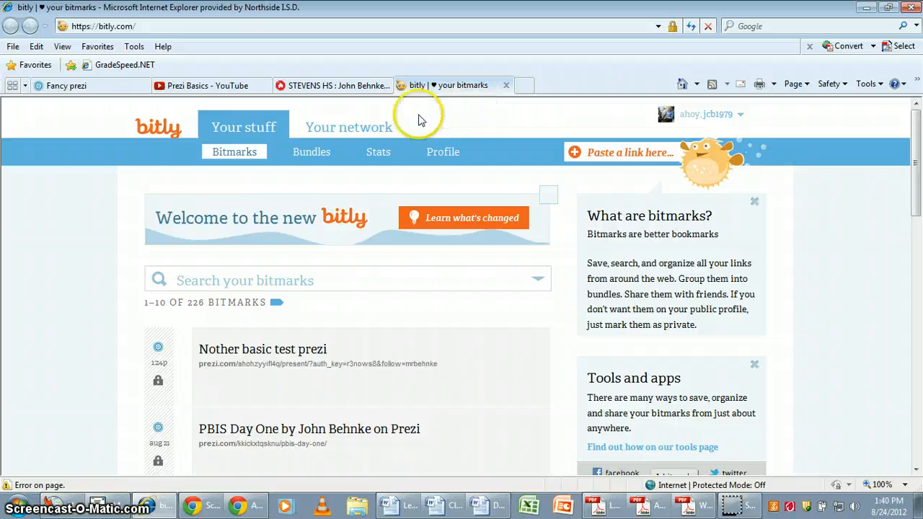
Paste the copied online presentation link into bitly to save it as a new bitmark.
click(593, 155)
right_click(548, 156)
click(525, 159)
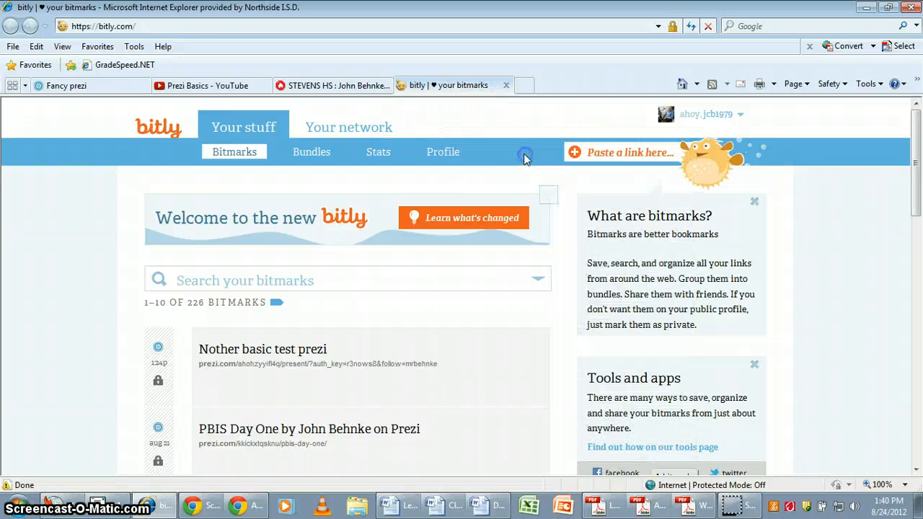
click(594, 154)
key(ctrl+v)
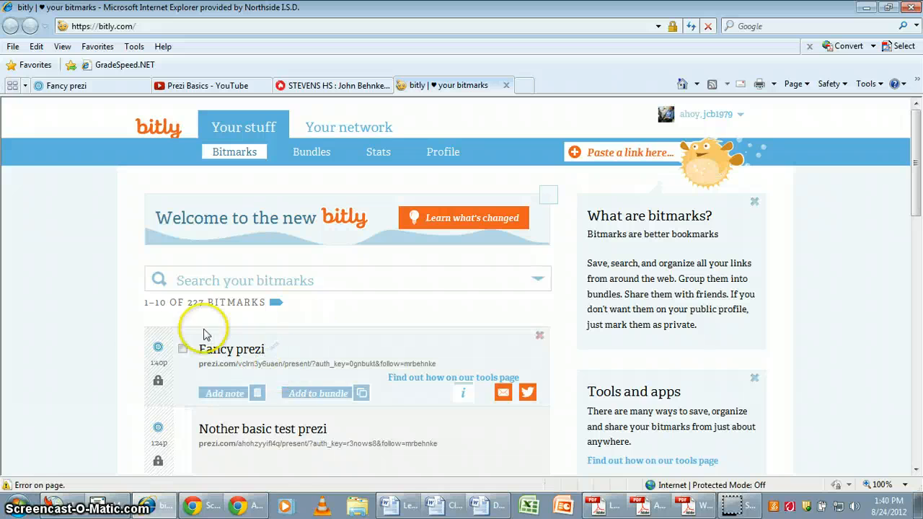
Show the Fancy prezi bitmark's short link details and customize the link to j.mp/coolprezitest.
scroll(87, 333, down, 1)
mouse_move(320, 301)
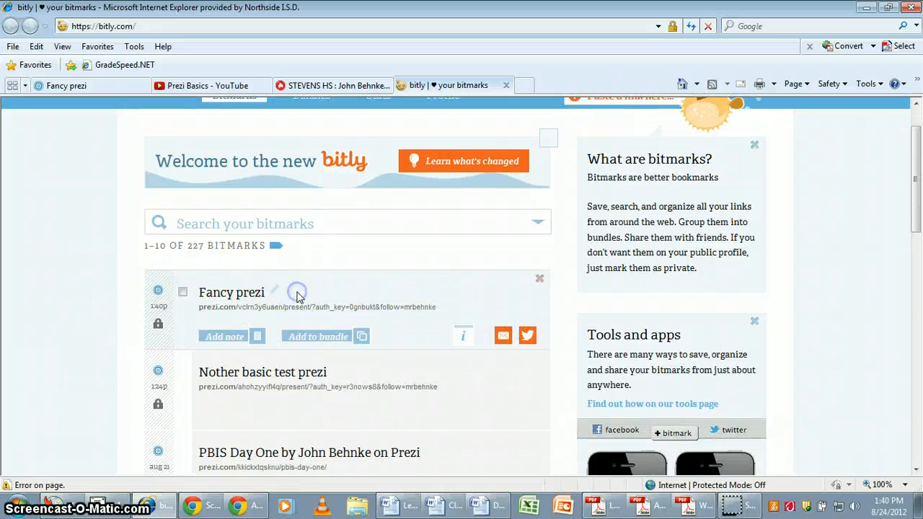
click(234, 294)
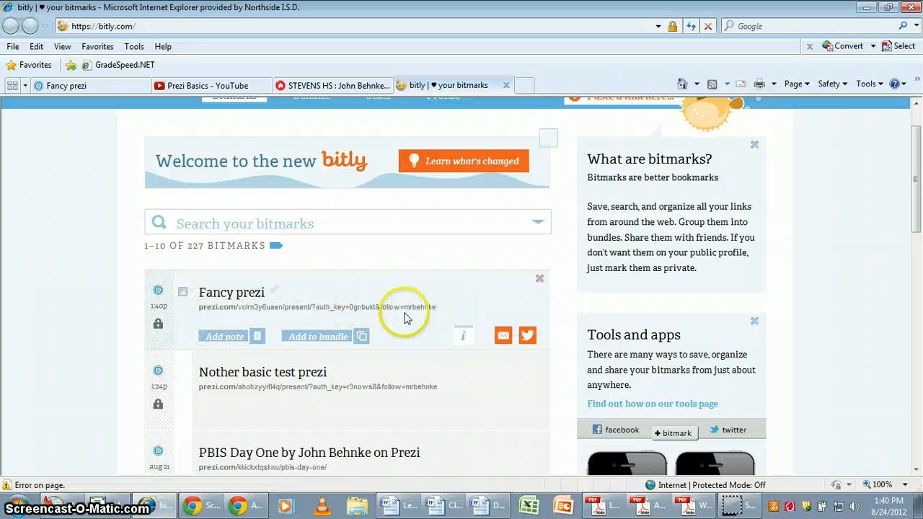
click(466, 336)
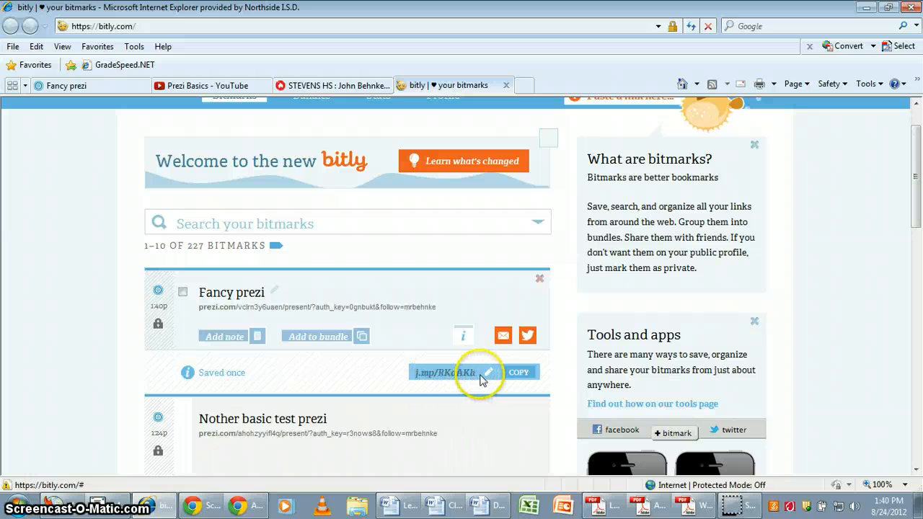
click(487, 376)
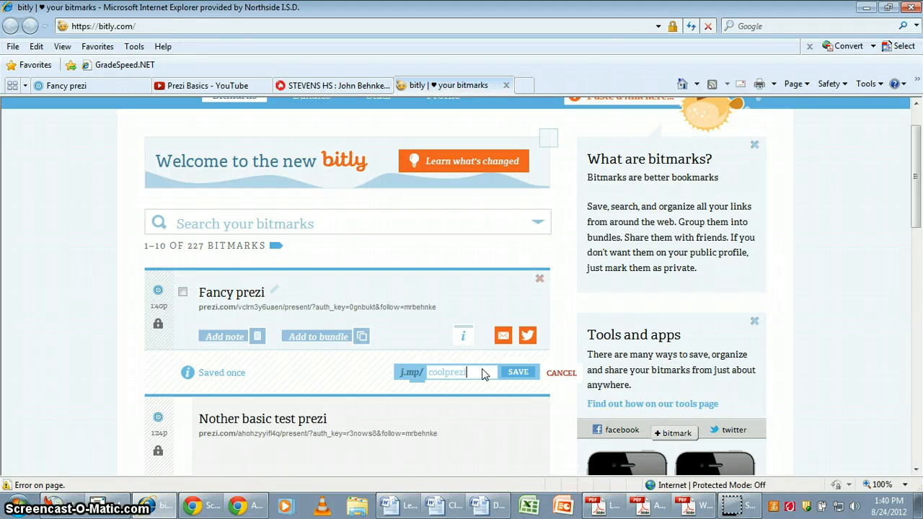
click(518, 372)
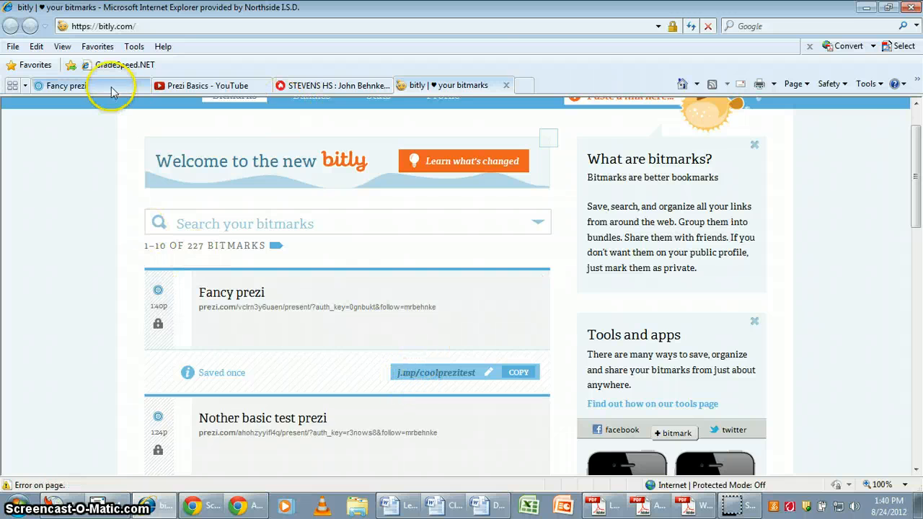
click(65, 85)
click(426, 85)
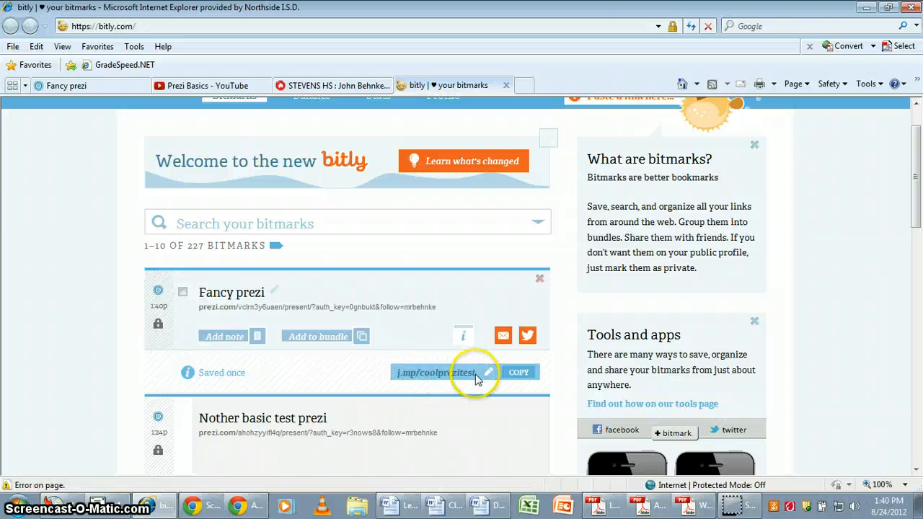
Return to the Fancy prezi, dismiss the Present Online share link and show the presentation full screen.
click(123, 85)
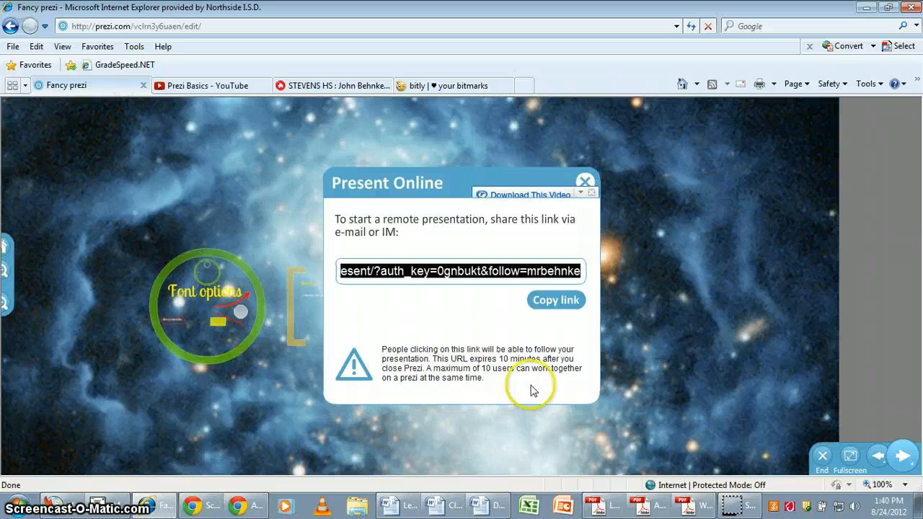
click(589, 184)
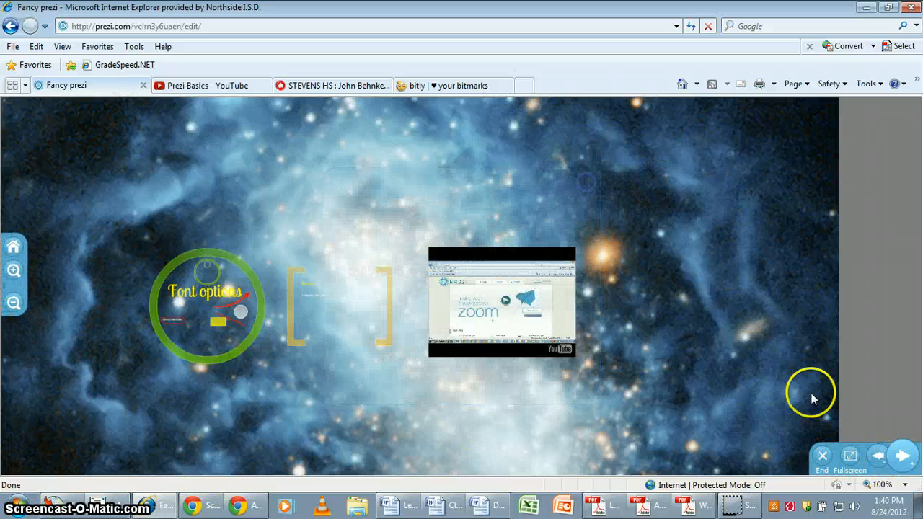
click(850, 456)
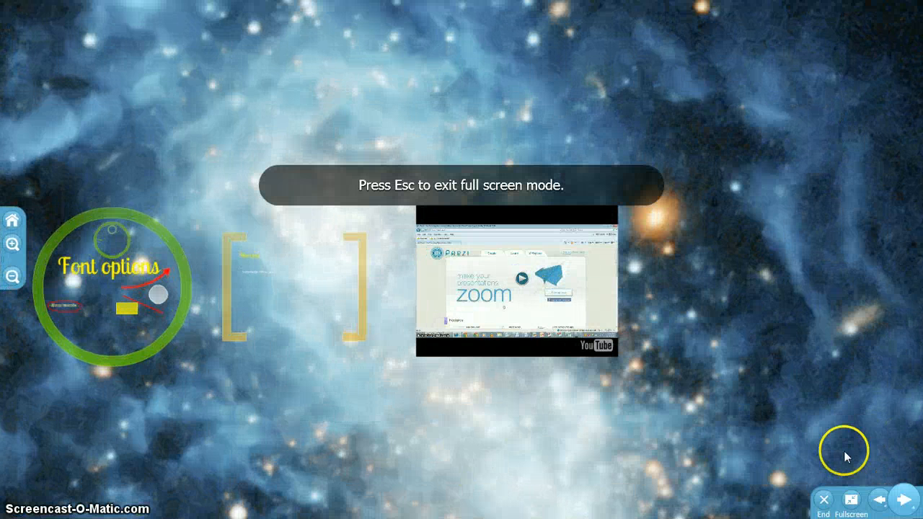
Step forward and back along the prezi's path to the "Font options" frame and leave the full-screen presentation.
click(904, 502)
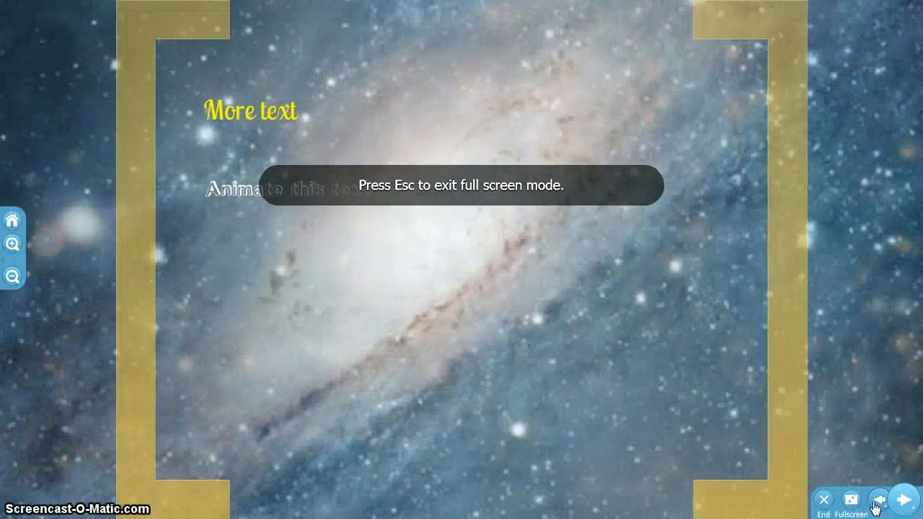
click(893, 500)
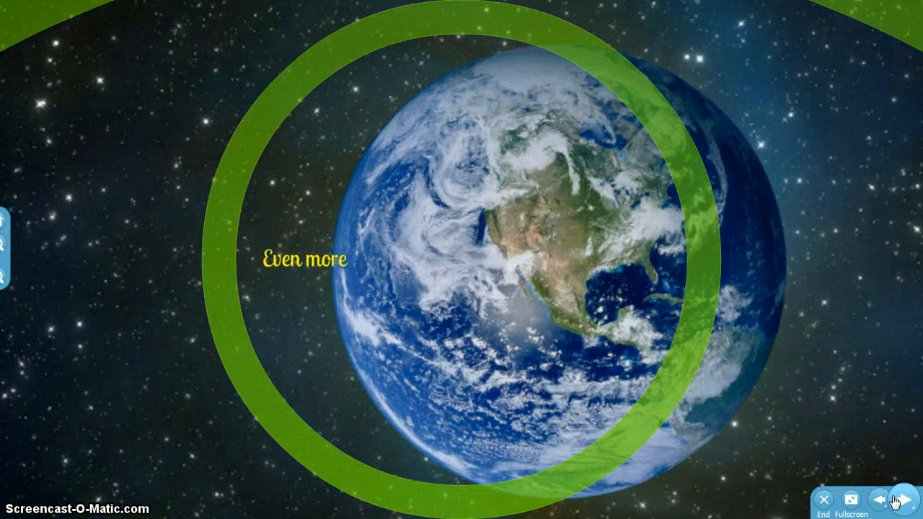
click(872, 509)
click(878, 503)
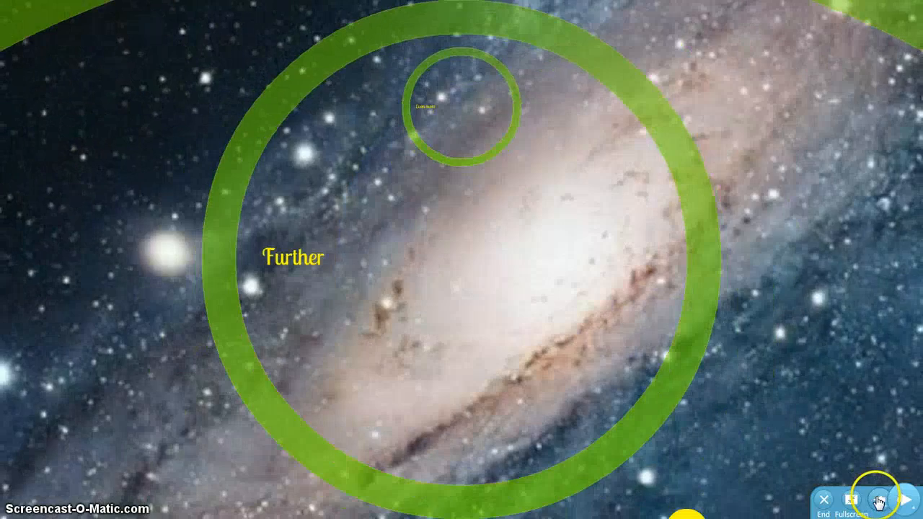
click(879, 503)
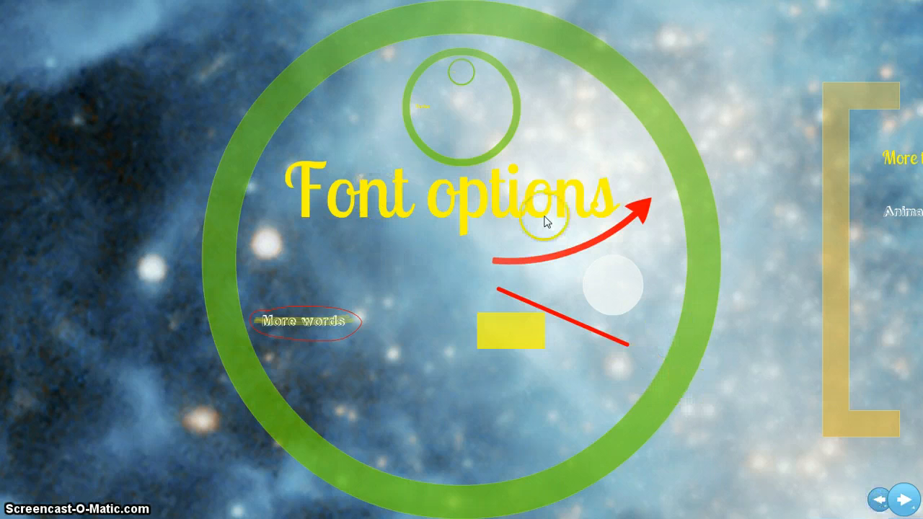
mouse_move(851, 500)
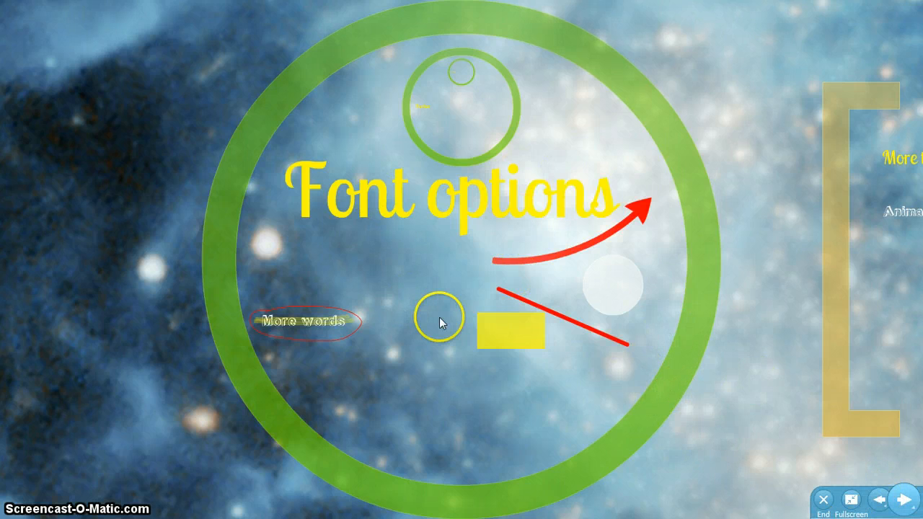
key(Escape)
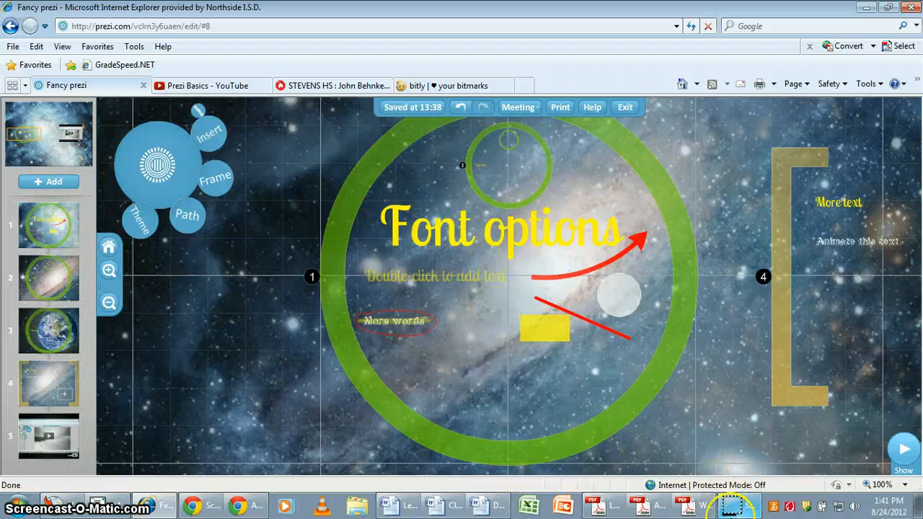
Copy the short link j.mp/coolprezitest from bitly and switch to the Schoolnet class page.
click(422, 85)
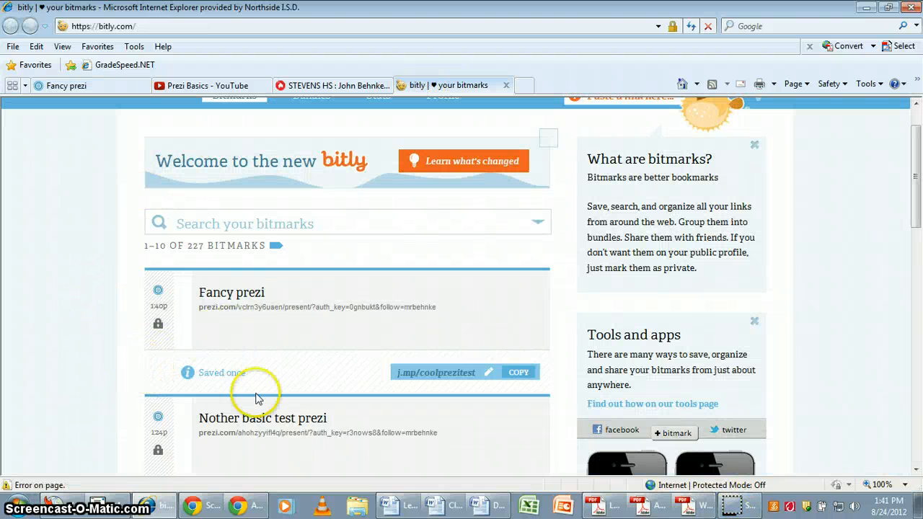
click(524, 374)
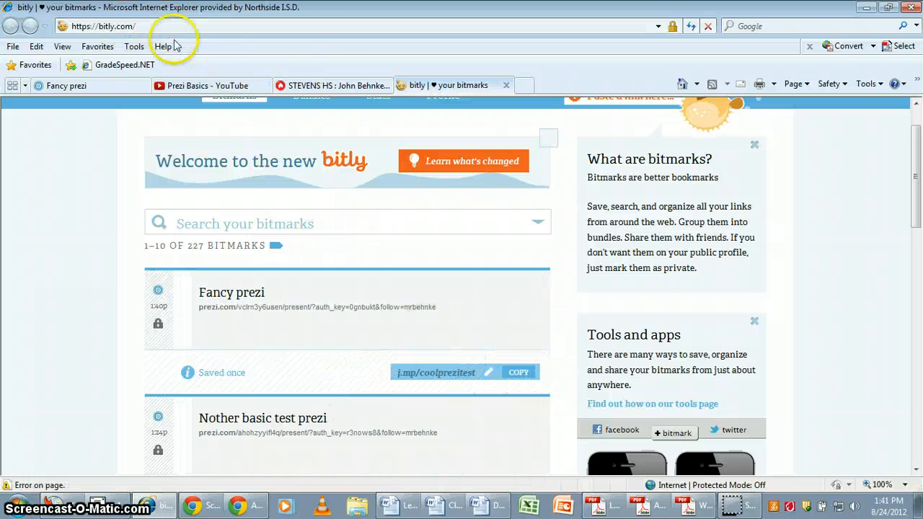
click(324, 85)
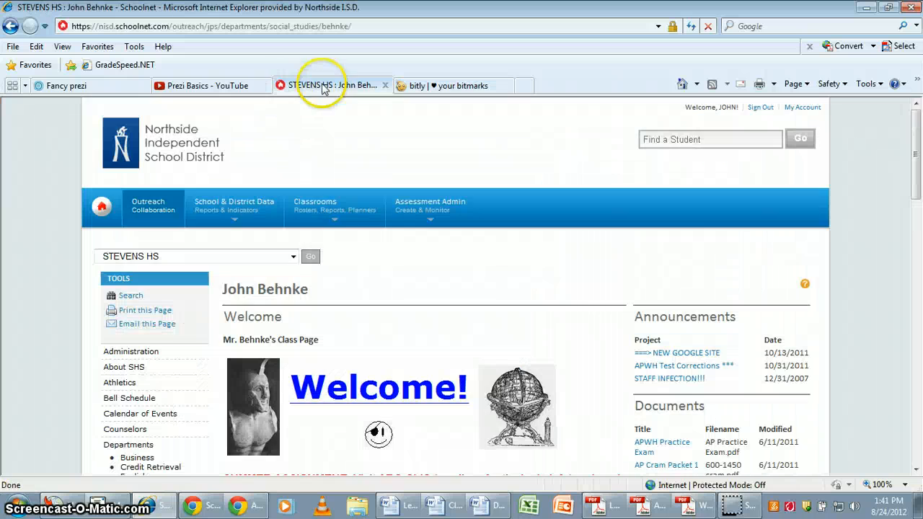
scroll(617, 293, down, 5)
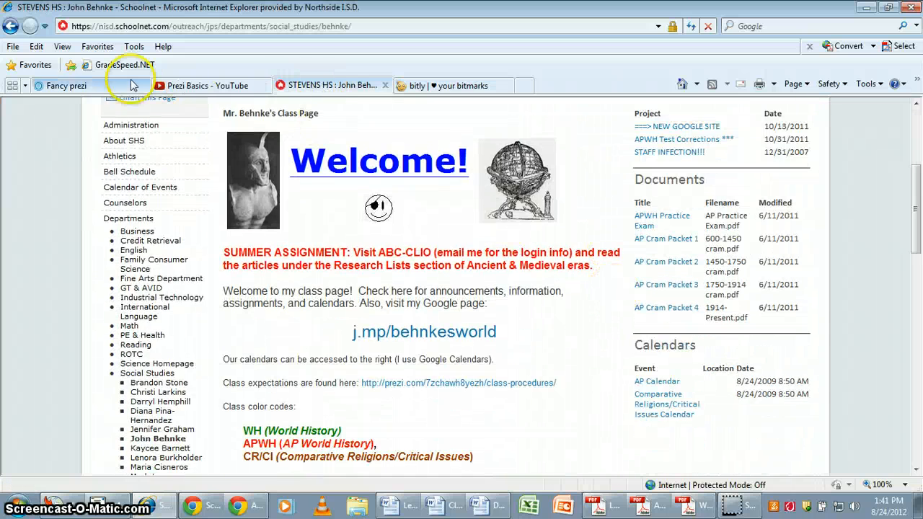
Exit the Fancy prezi editor and open the e-mail form in the sharing options on the prezi's page.
click(133, 85)
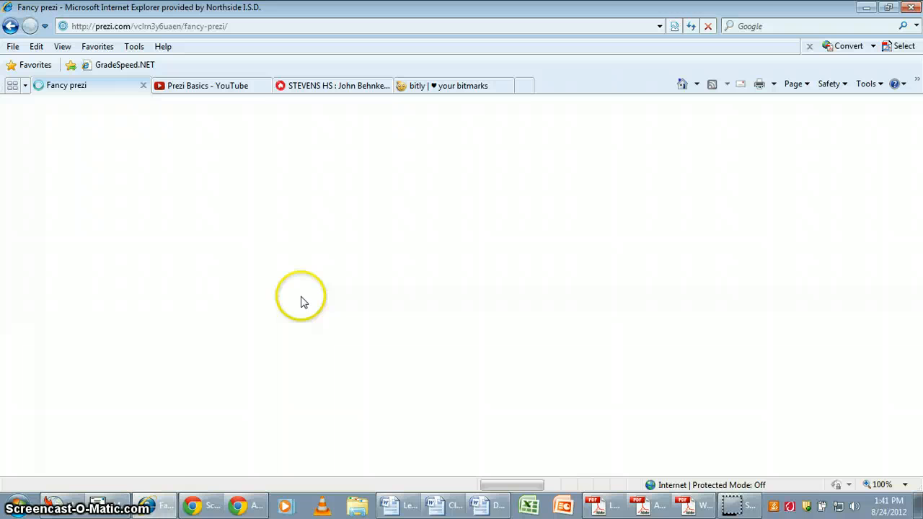
scroll(108, 321, down, 5)
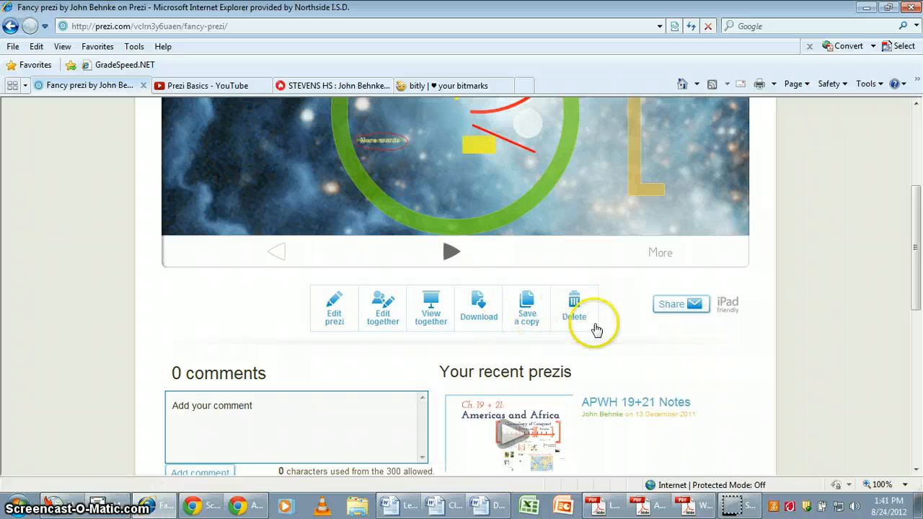
click(671, 309)
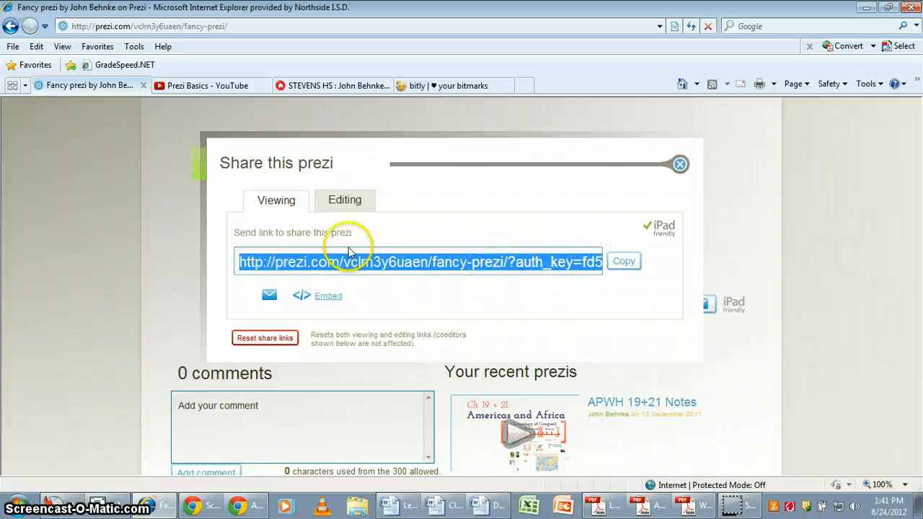
click(269, 298)
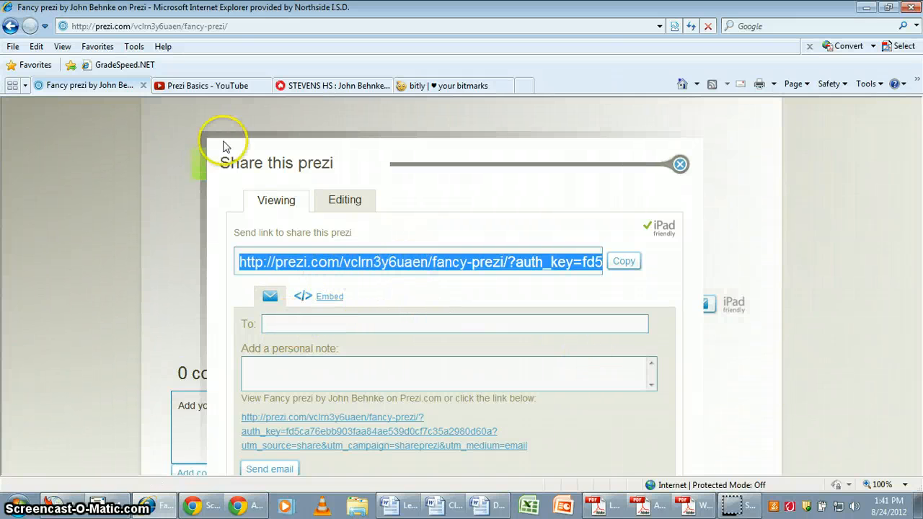
click(296, 327)
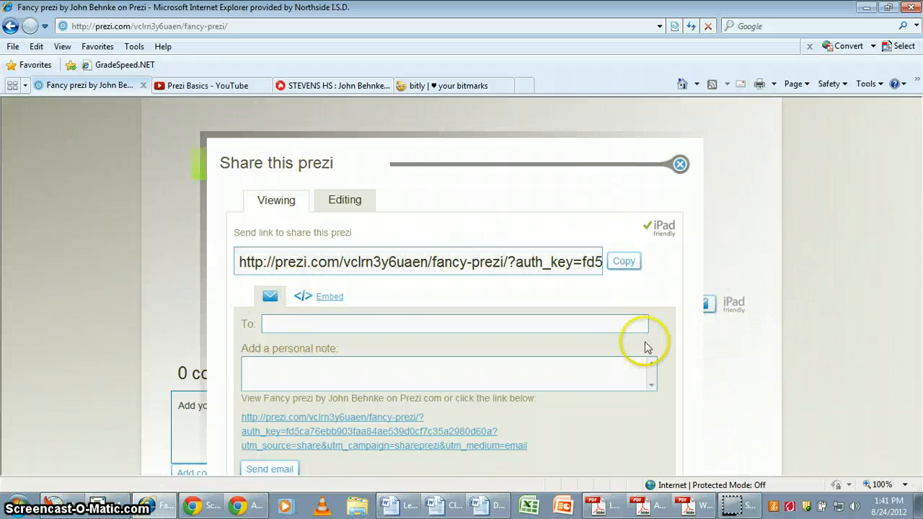
Show the viewing embed options for the prezi and copy the entire embed code.
click(327, 300)
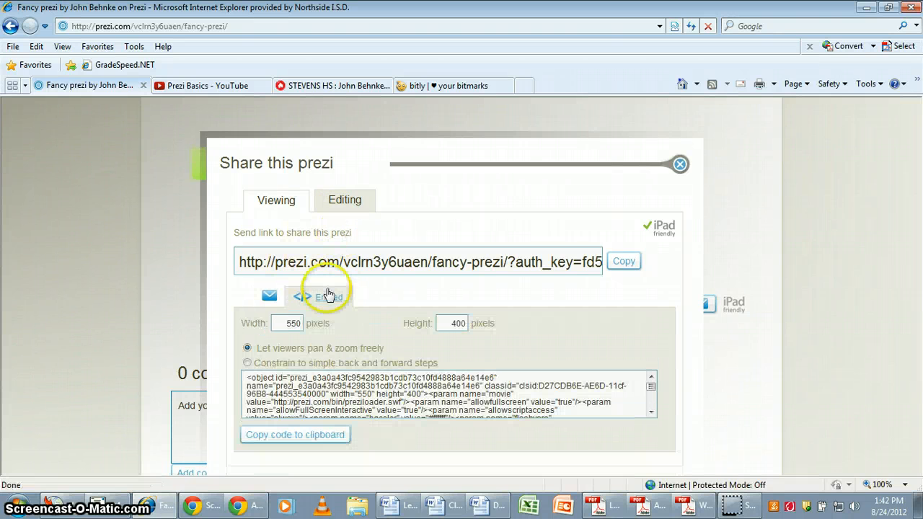
click(285, 385)
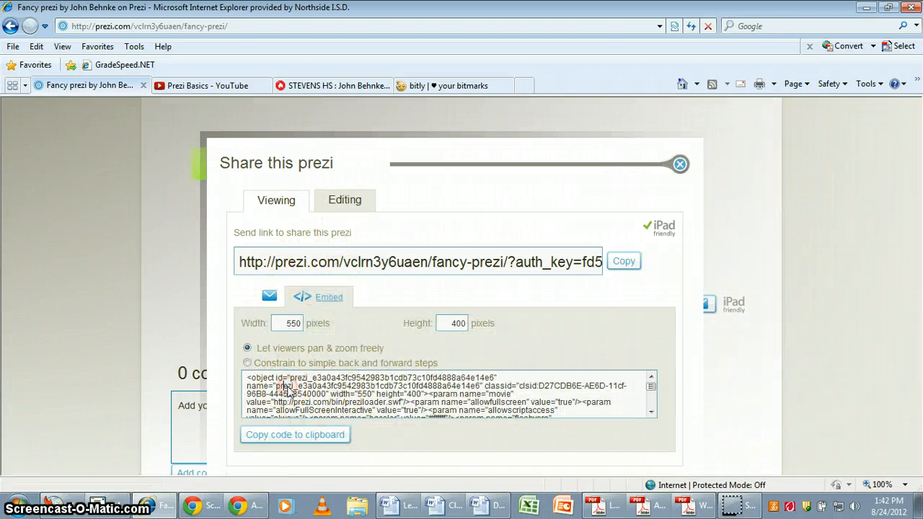
right_click(285, 390)
click(334, 481)
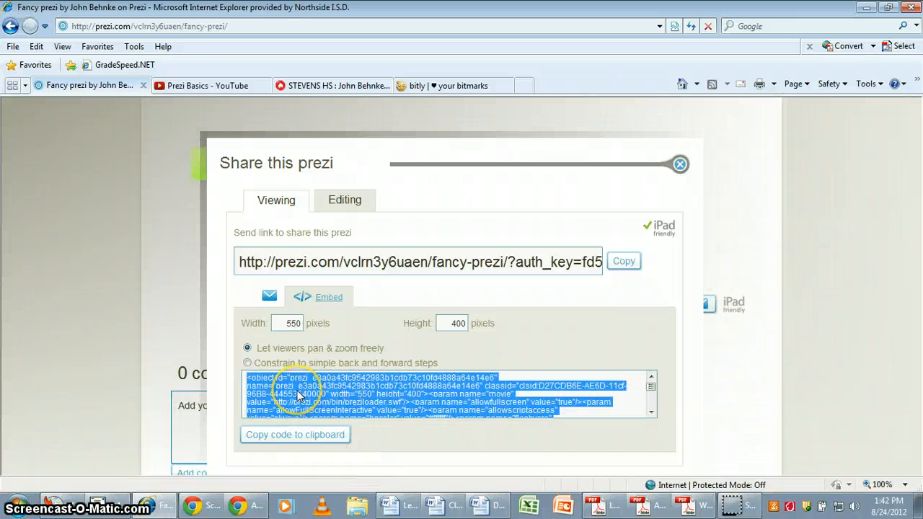
right_click(298, 394)
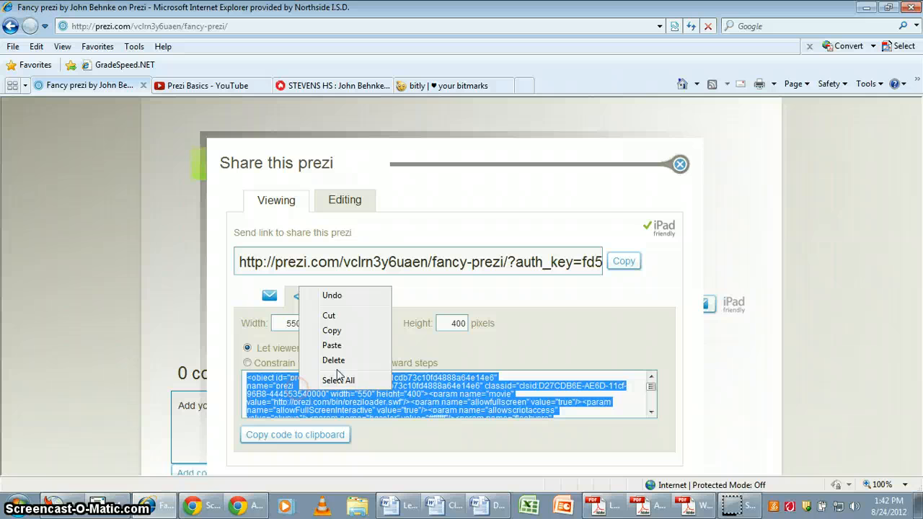
click(342, 333)
Switch to the Schoolnet class page, enable its editing controls and open the Welcome section's main HTML content for editing.
click(310, 87)
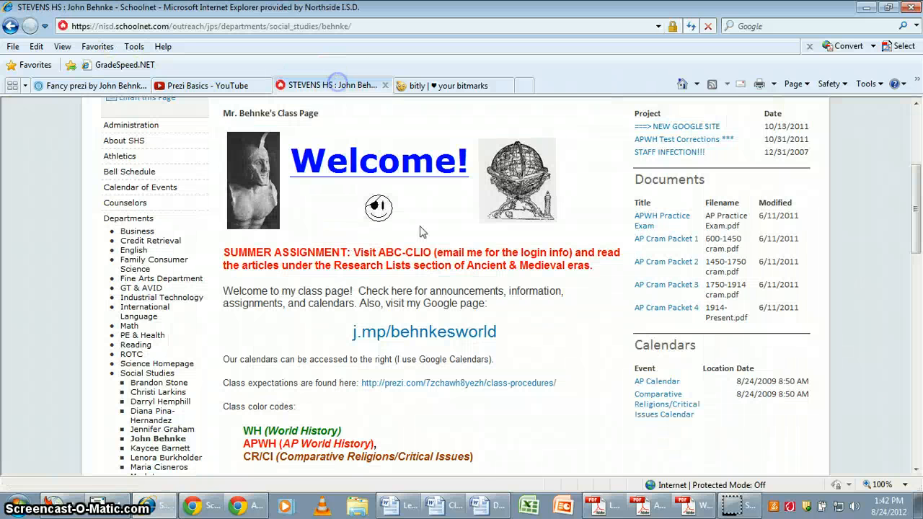
scroll(176, 335, down, 10)
click(182, 322)
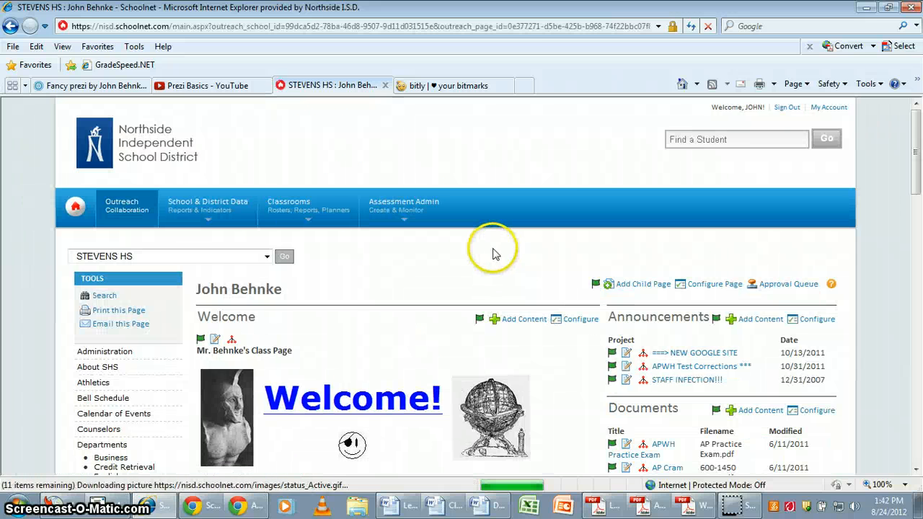
scroll(492, 253, down, 3)
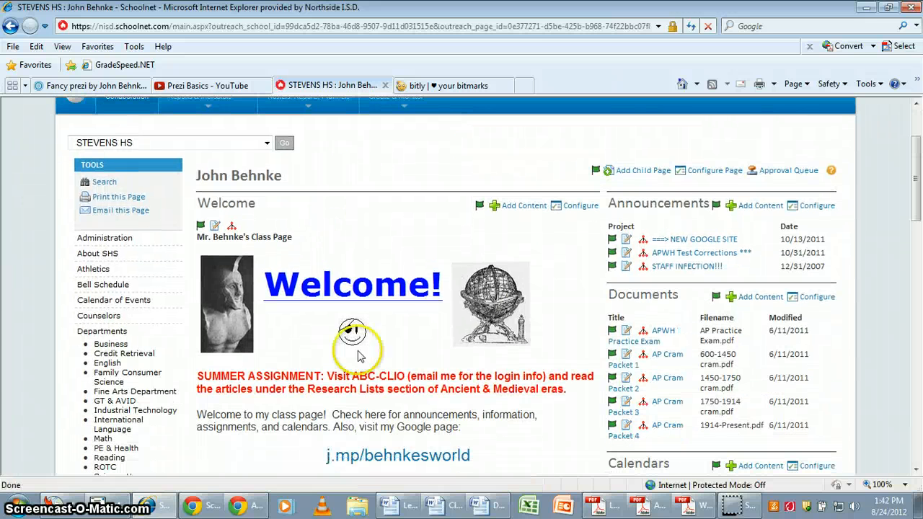
click(215, 228)
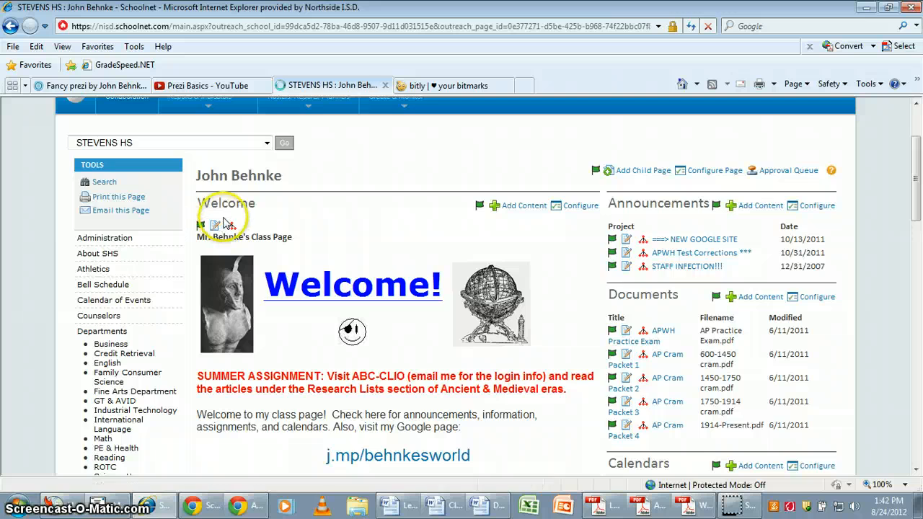
scroll(642, 278, down, 2)
scroll(642, 278, down, 1)
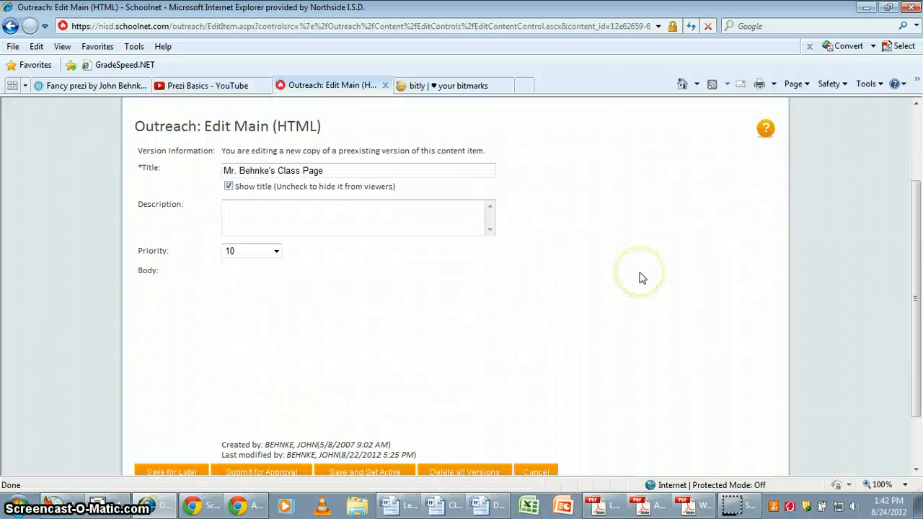
Enlarge the body editor and insert an empty line above the "Welcome to my class page!" paragraph.
scroll(712, 231, down, 2)
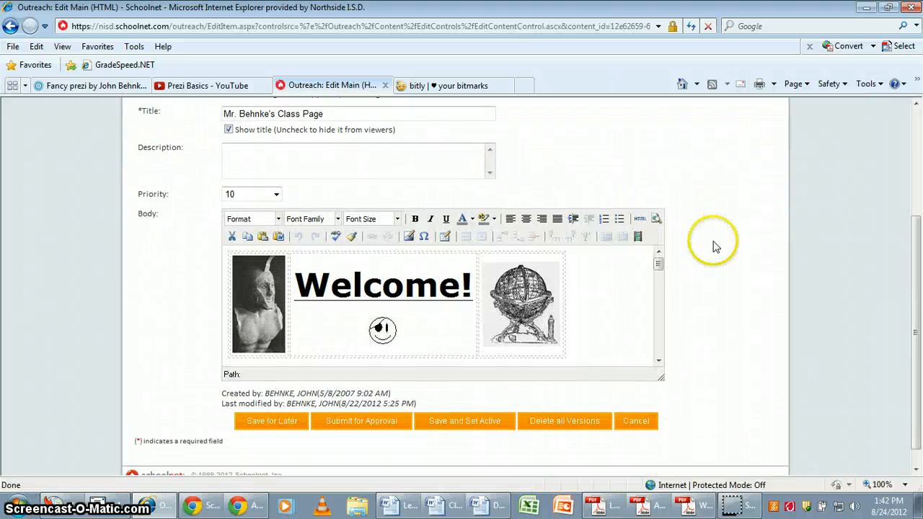
drag(653, 375, 669, 476)
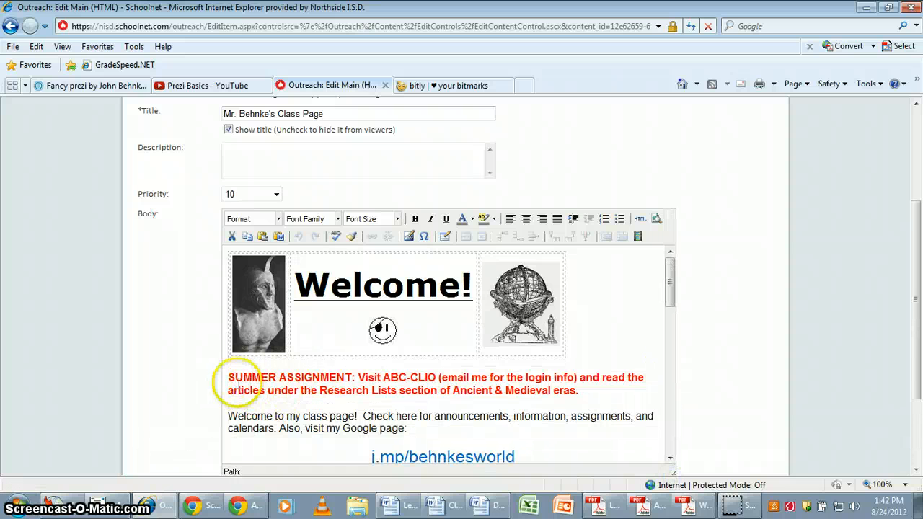
click(303, 407)
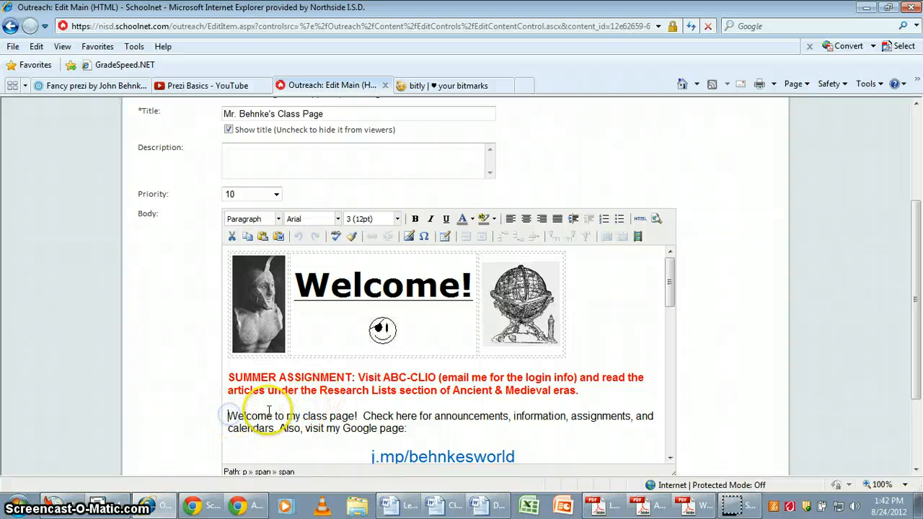
key(Return)
Try pasting the copied embed code directly into the visual body text, allowing clipboard access, and undo the paste.
right_click(280, 417)
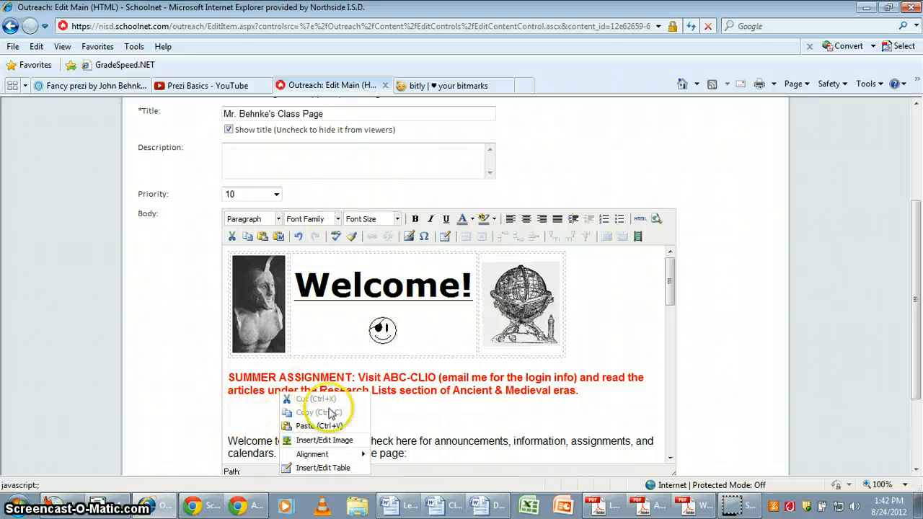
click(312, 423)
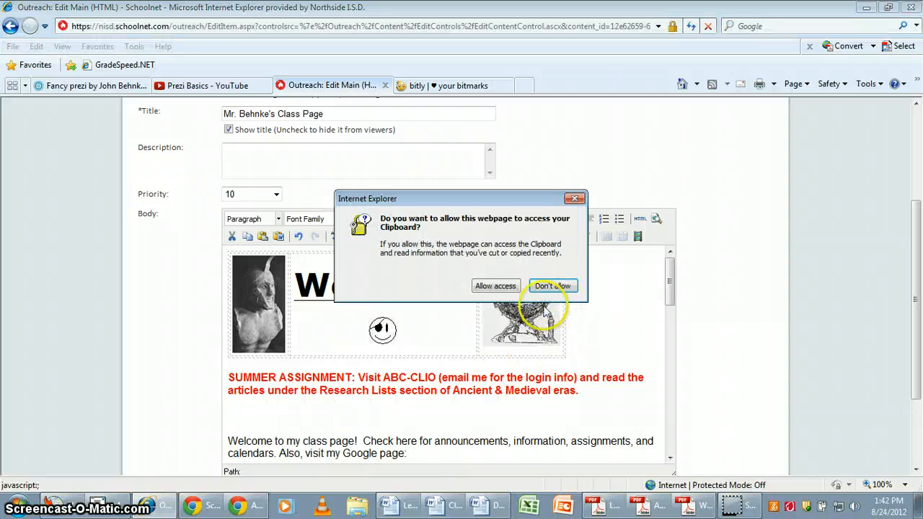
click(496, 286)
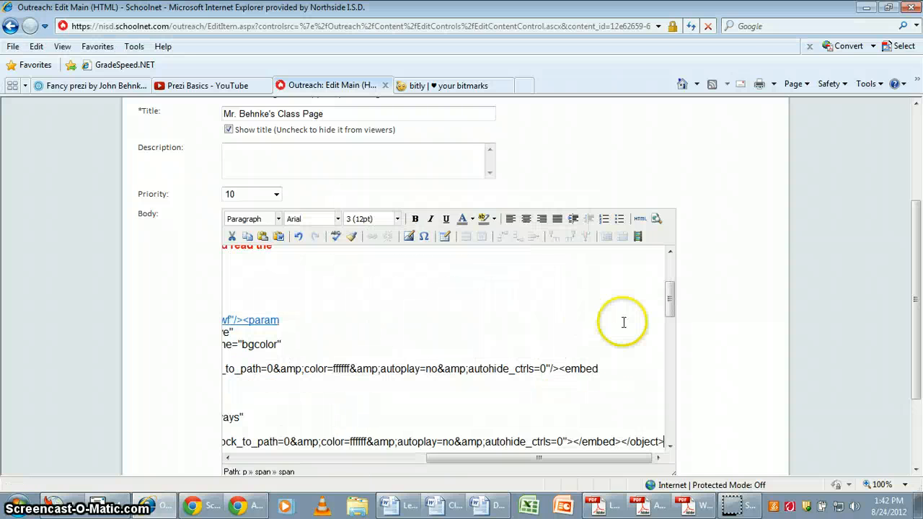
drag(479, 457, 252, 459)
click(300, 237)
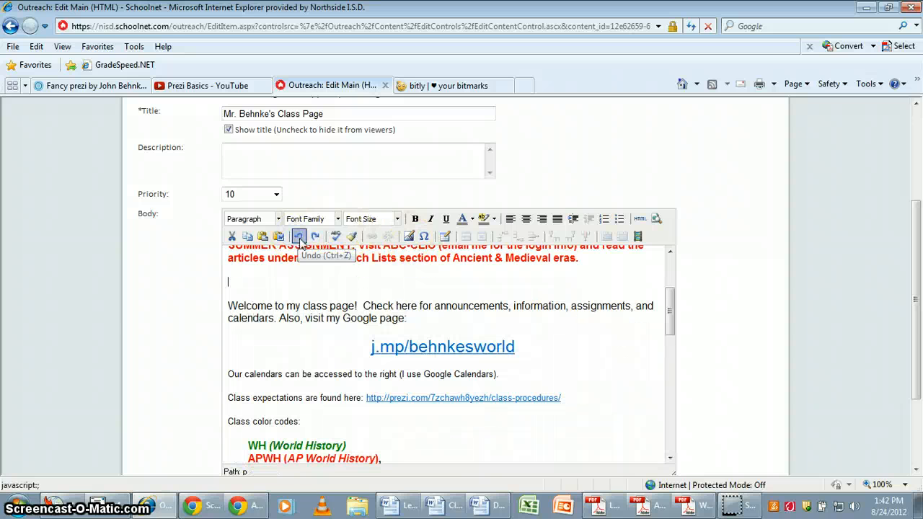
Insert the prezi embed code into the body's HTML source below the SUMMER ASSIGNMENT paragraph and apply the update.
click(641, 220)
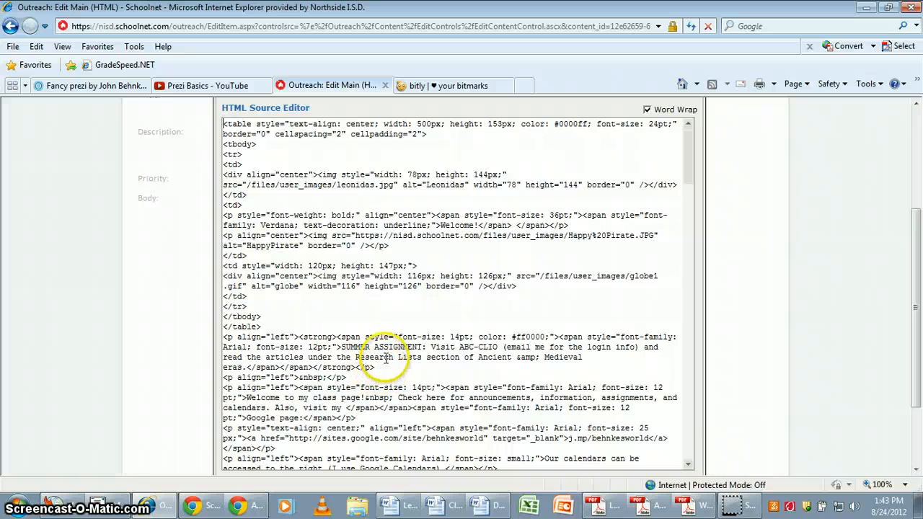
drag(377, 368, 216, 334)
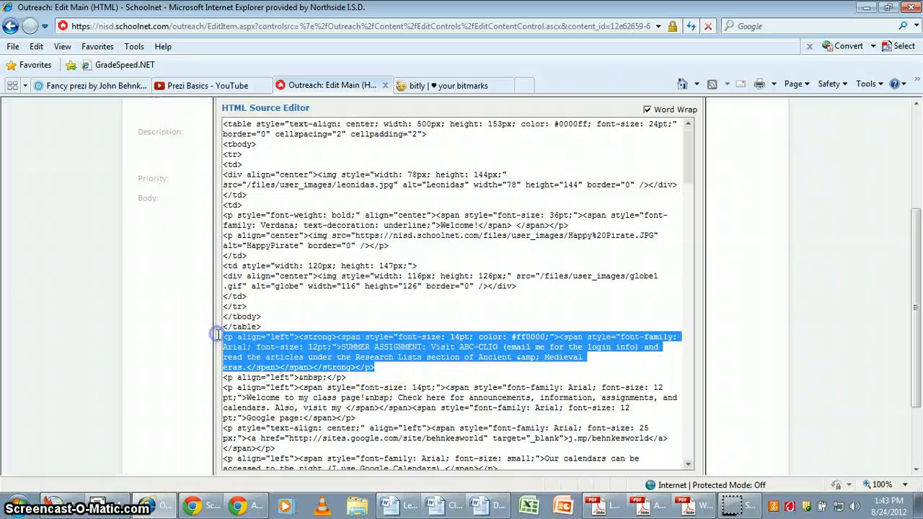
click(367, 368)
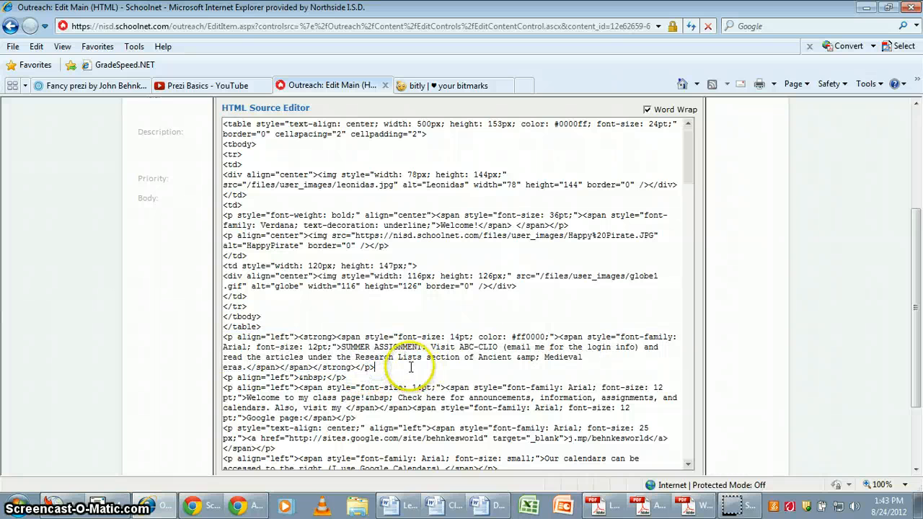
key(Return)
key(Return)
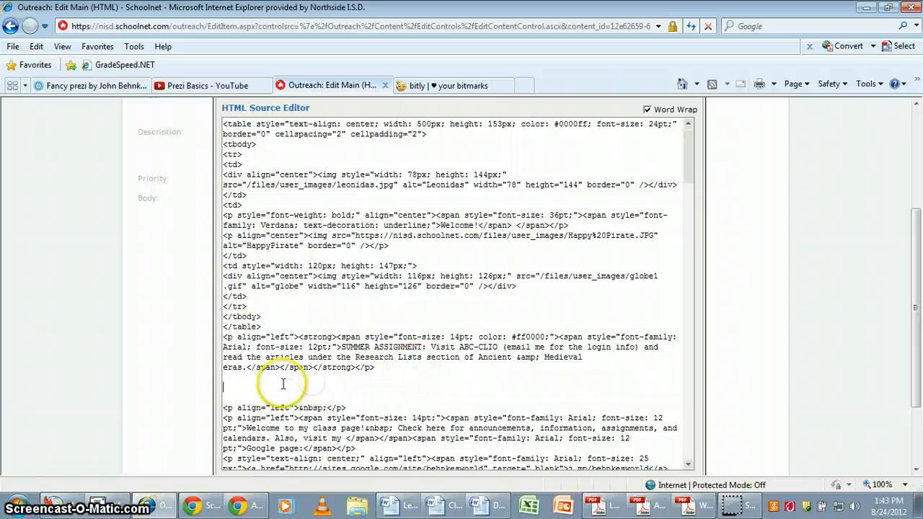
right_click(267, 393)
click(313, 346)
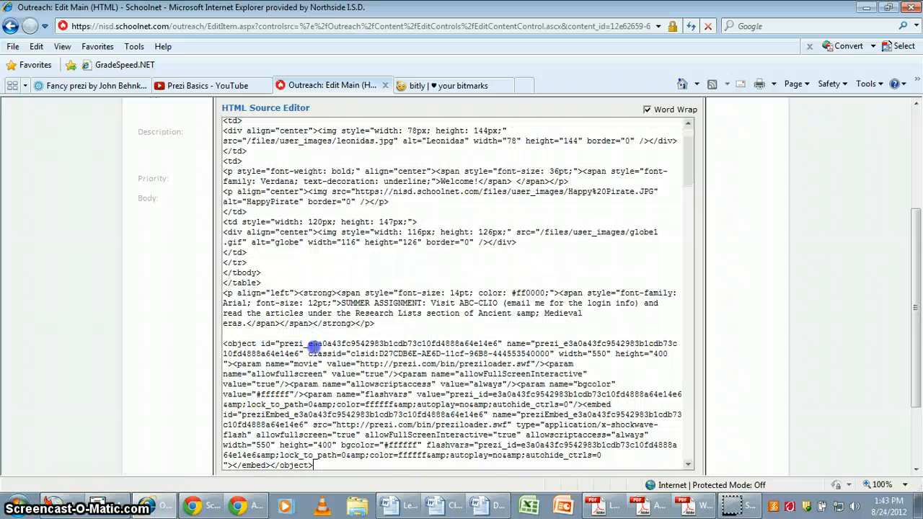
click(173, 386)
scroll(173, 386, down, 1)
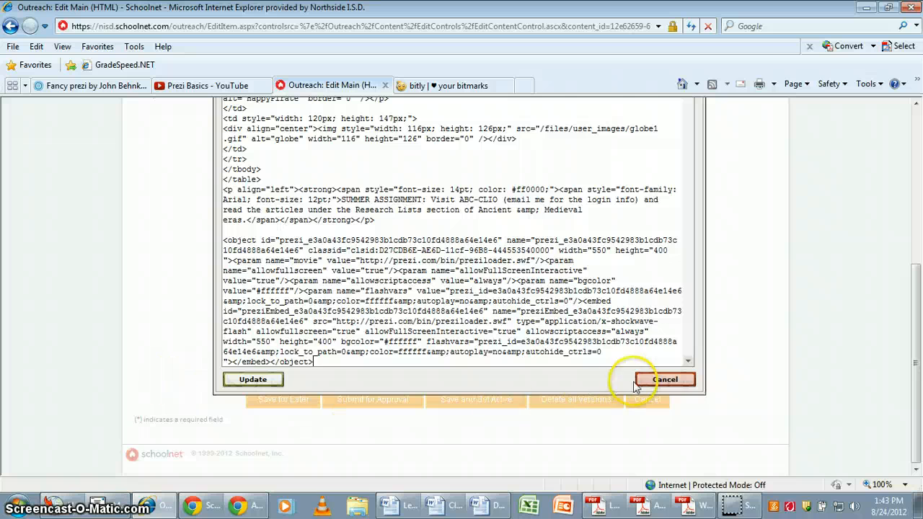
click(245, 380)
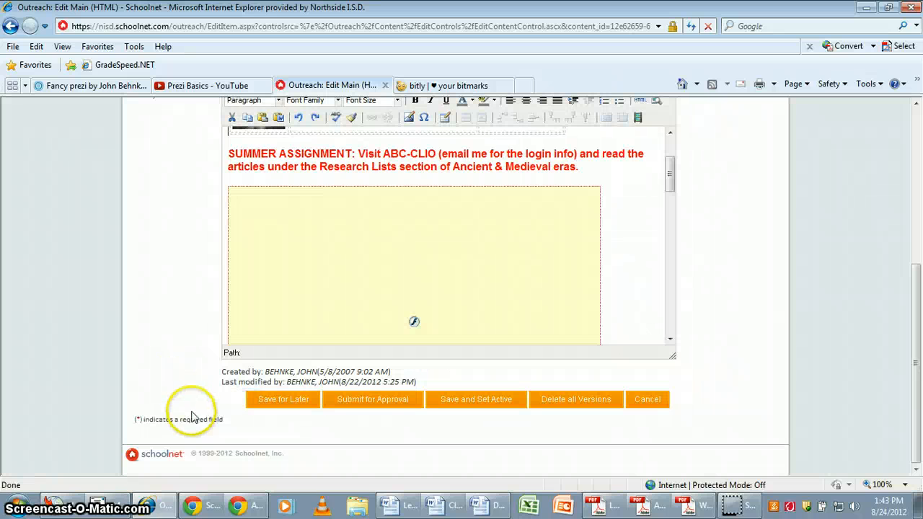
Save the edited content and set it active, agreeing to view only securely delivered content, and bring up the embedded prezi.
click(517, 389)
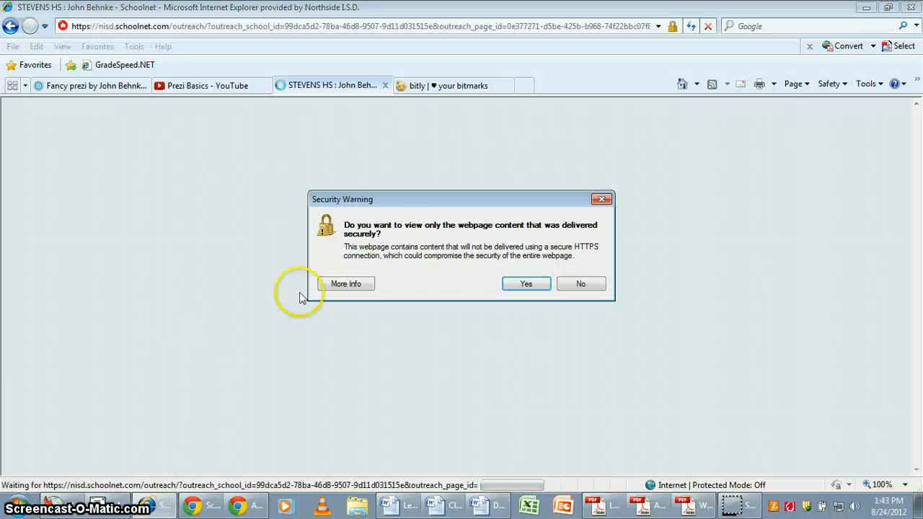
click(526, 284)
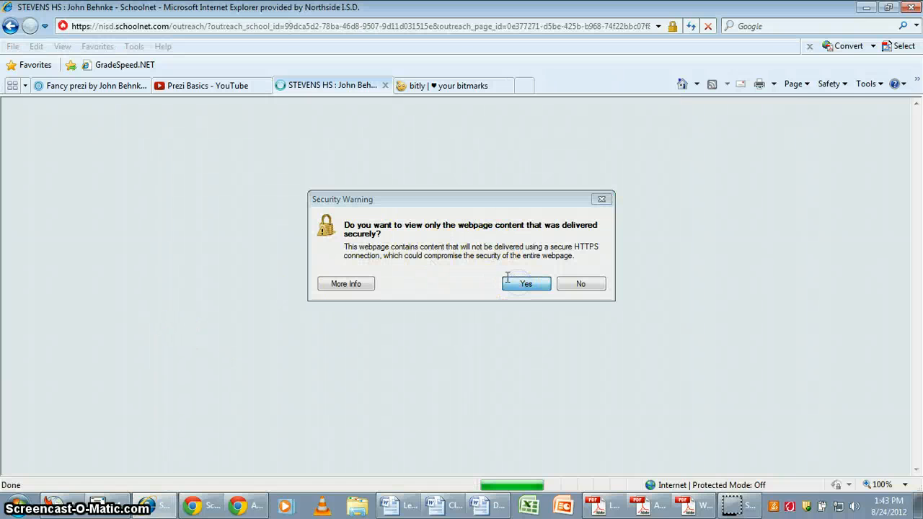
scroll(556, 264, down, 5)
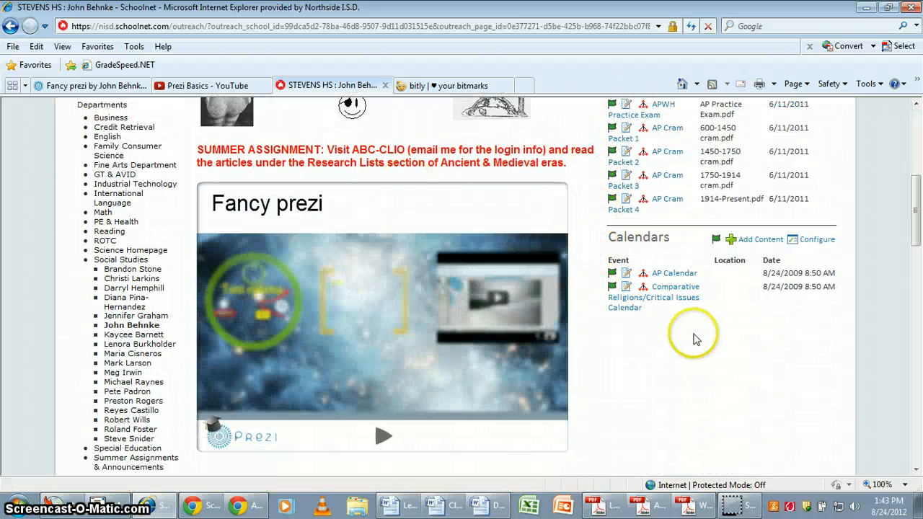
scroll(651, 344, down, 1)
scroll(606, 357, up, 1)
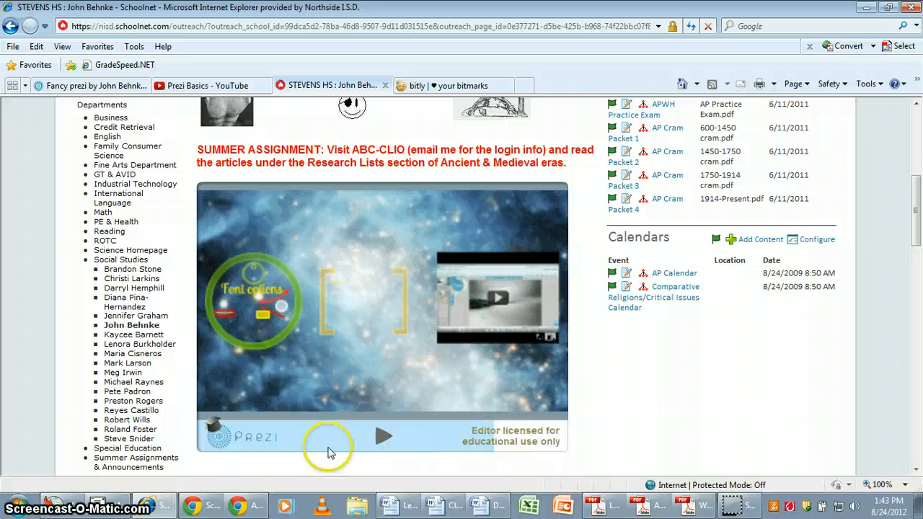
Play the embedded Fancy prezi forward through its path to the video and step back to the Font options frame.
click(383, 437)
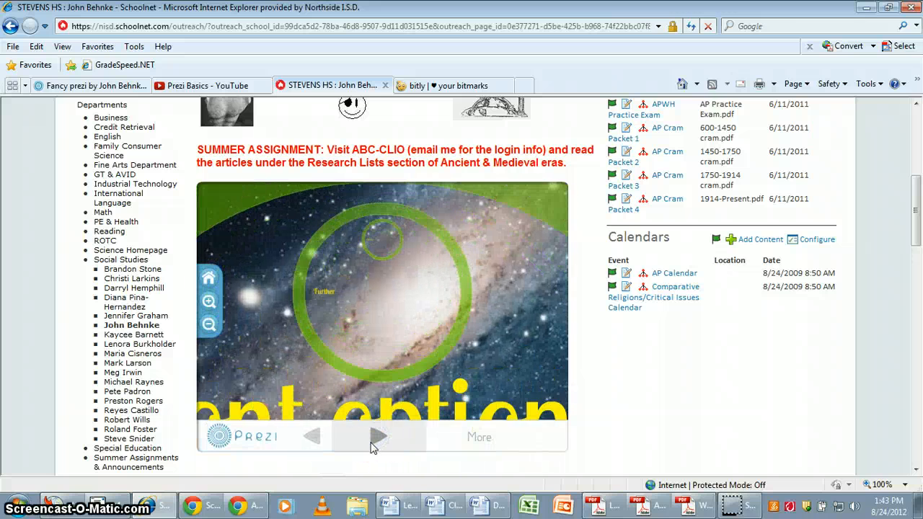
click(376, 442)
click(378, 440)
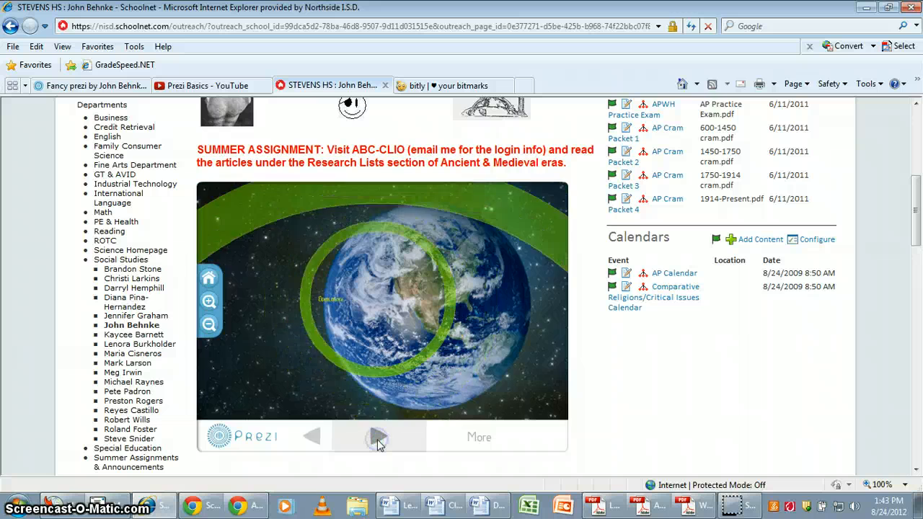
click(379, 442)
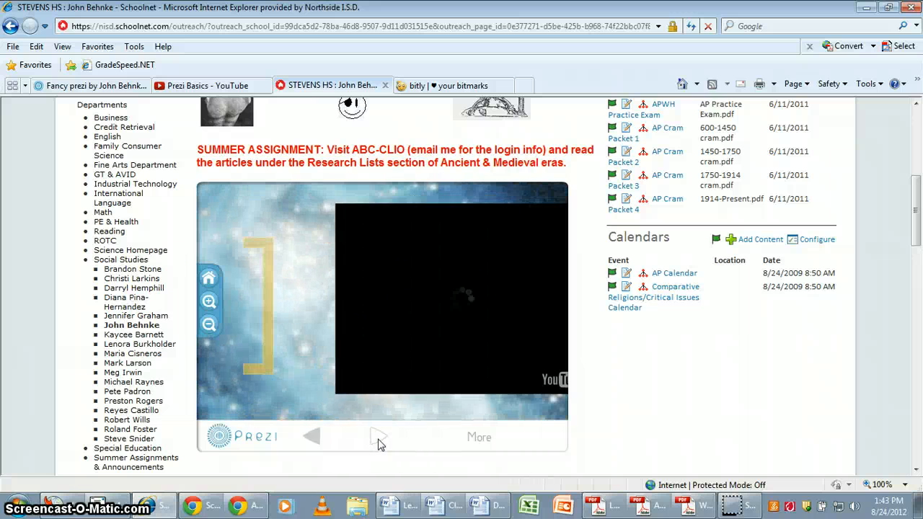
click(320, 439)
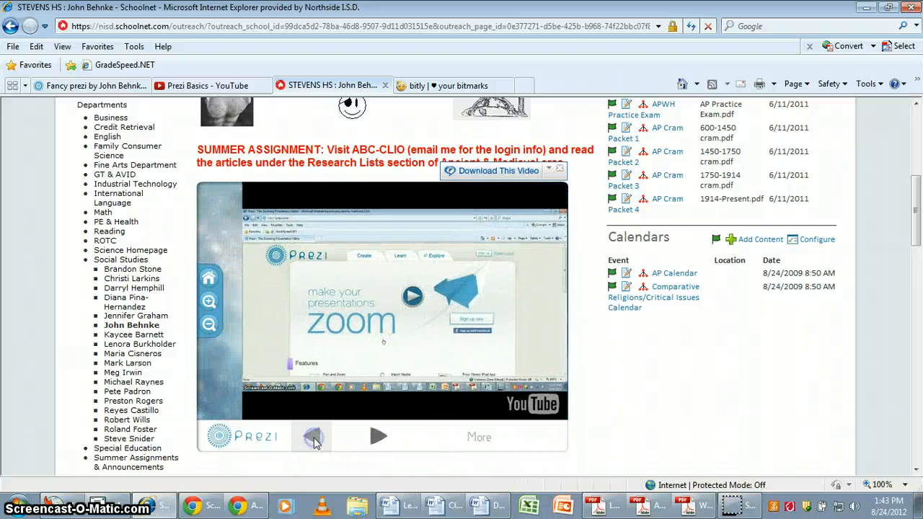
click(317, 441)
click(316, 442)
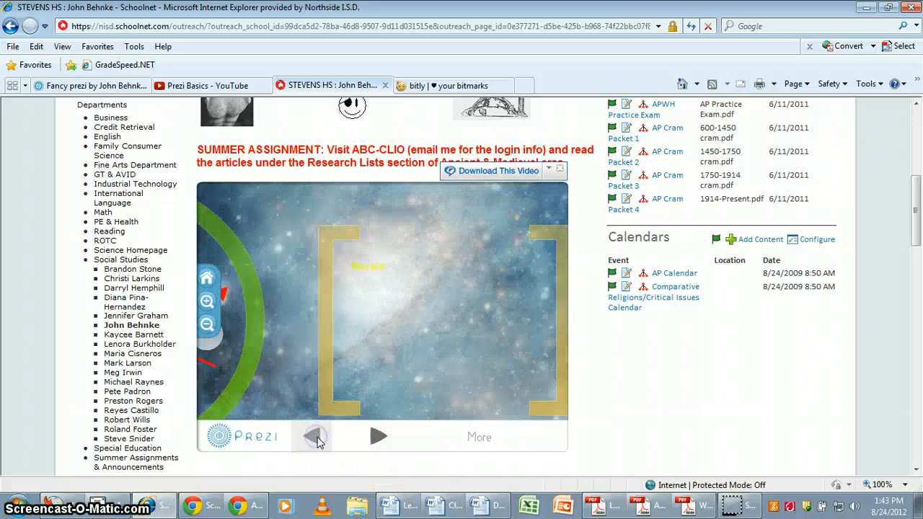
click(316, 441)
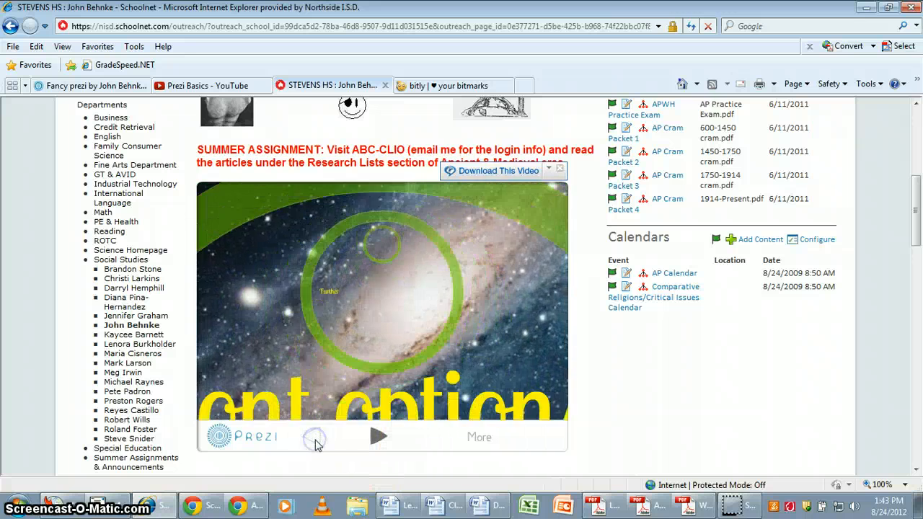
click(620, 240)
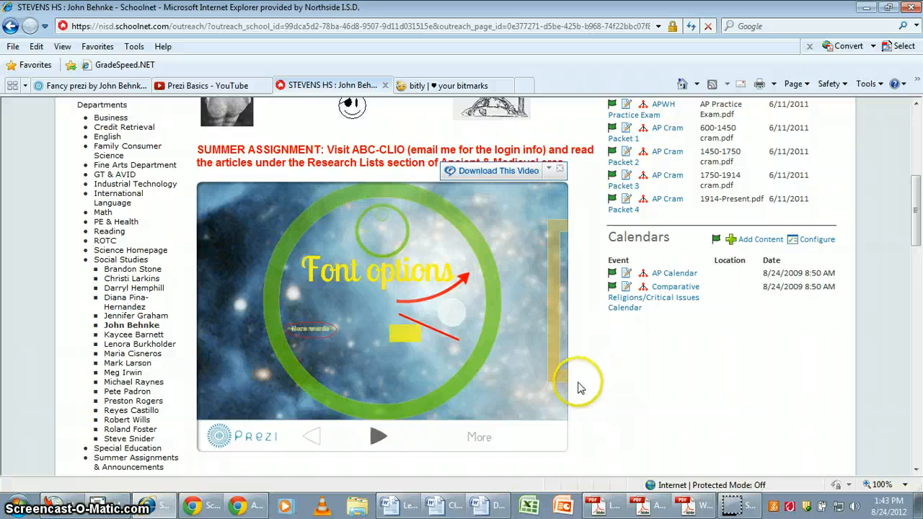
Reopen the class page's main content in the Welcome section for editing.
scroll(588, 378, up, 1)
scroll(584, 380, down, 2)
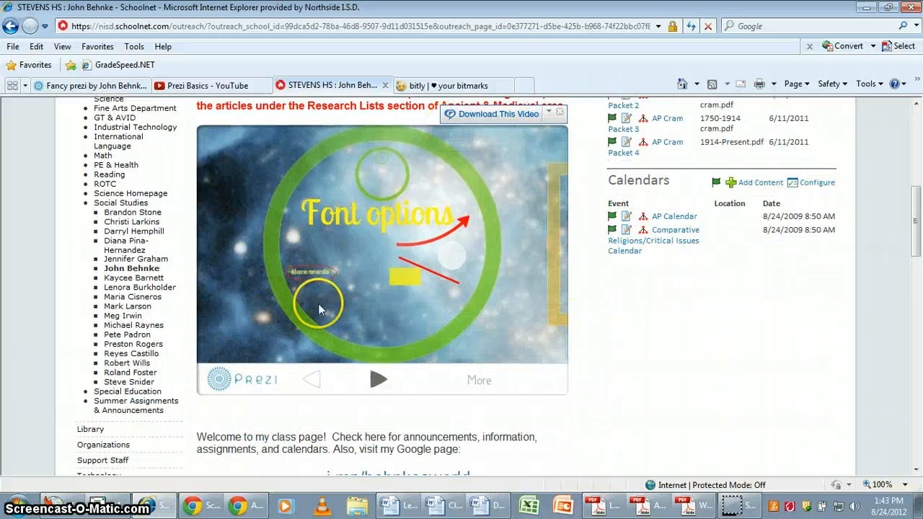
scroll(590, 369, up, 4)
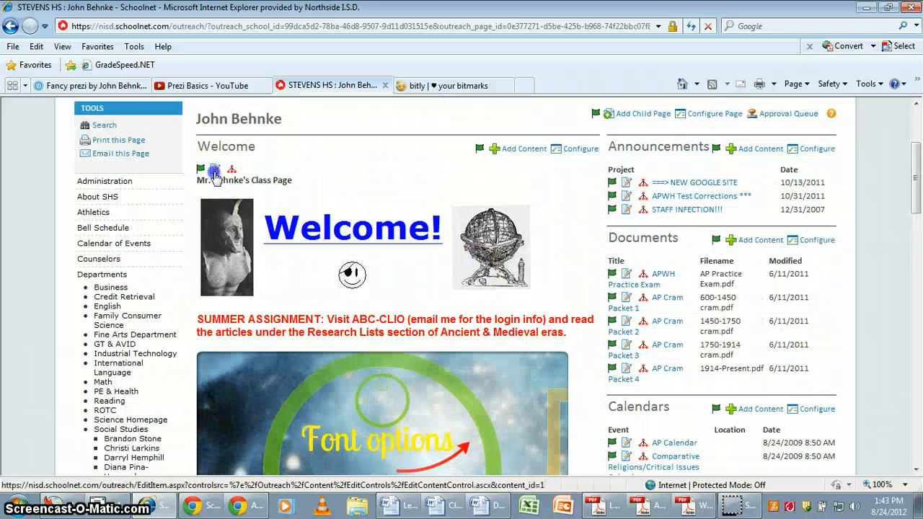
click(215, 175)
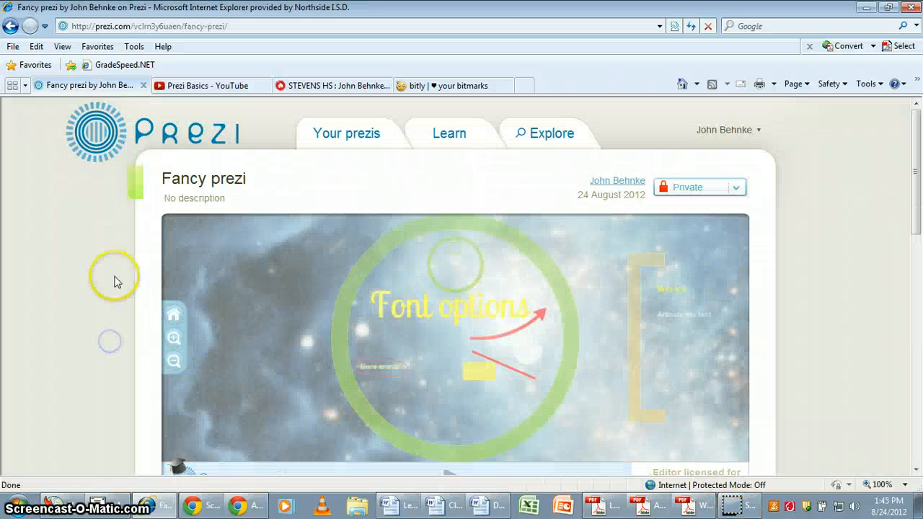
Request a downloadable version of Fancy prezi from its Prezi page and open the link to download the file.
scroll(119, 267, down, 2)
scroll(120, 256, down, 1)
scroll(119, 360, down, 1)
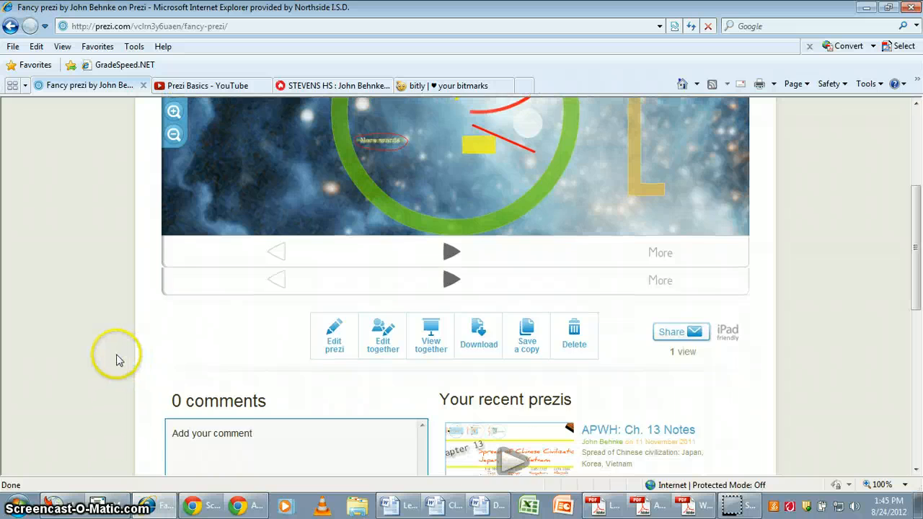
click(480, 310)
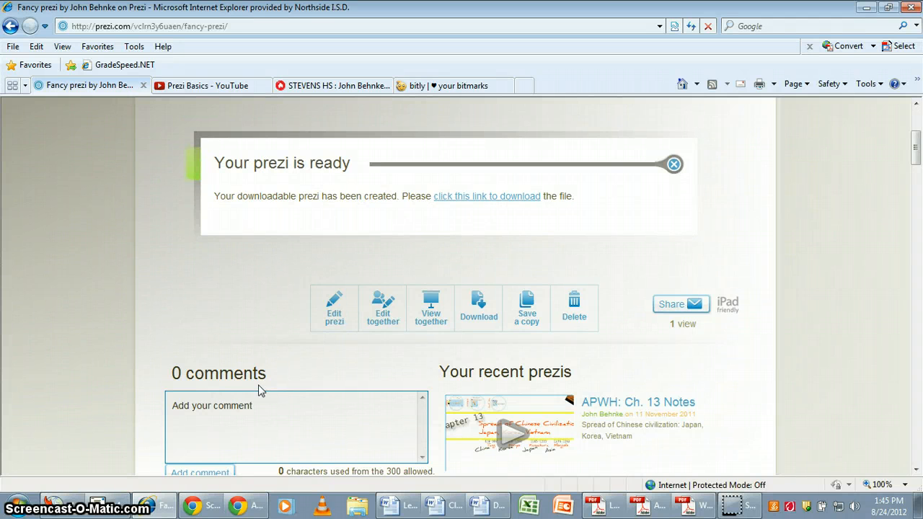
click(437, 193)
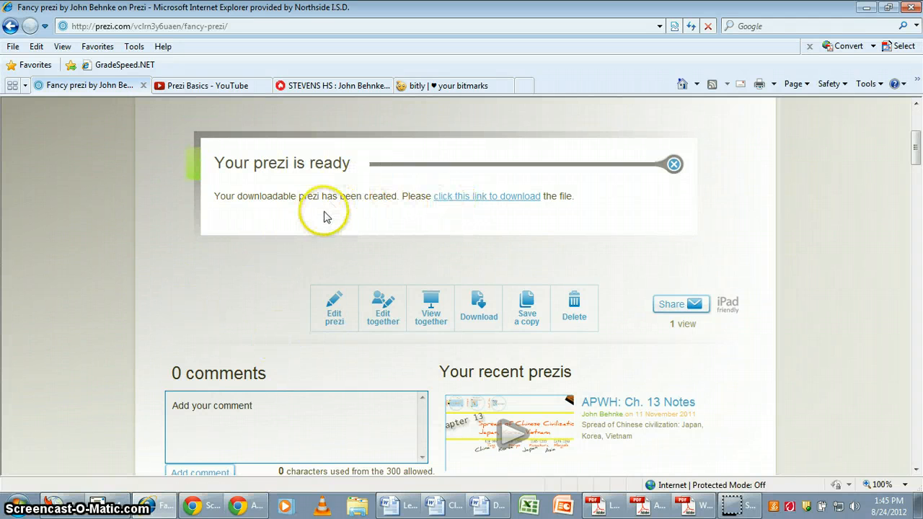